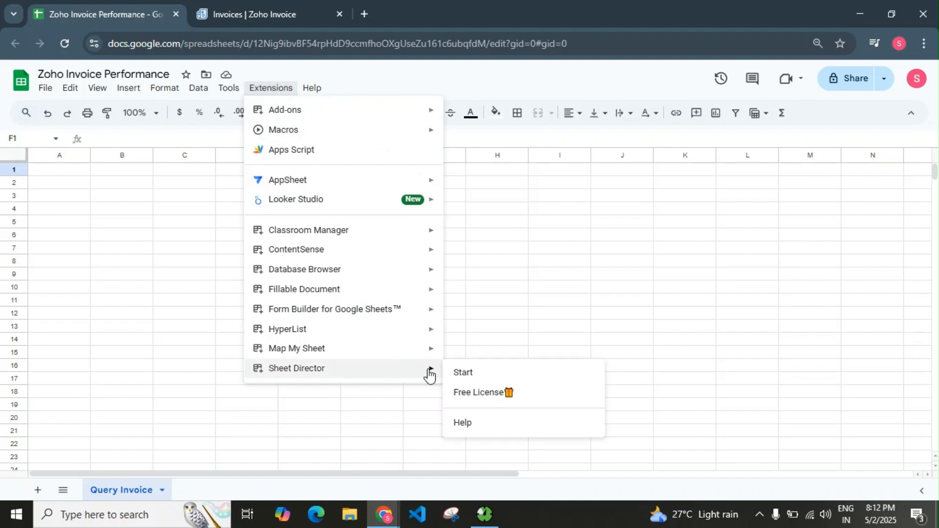
# Start the Sheet Director add-on, search its apps for "zoho in" and choose Zoho Invoice
pyautogui.click(473, 372)
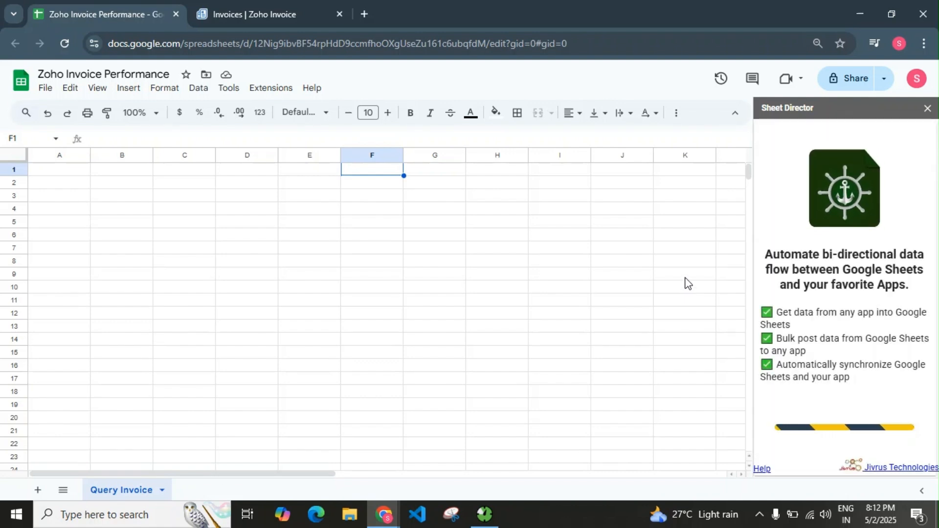
pyautogui.click(797, 170)
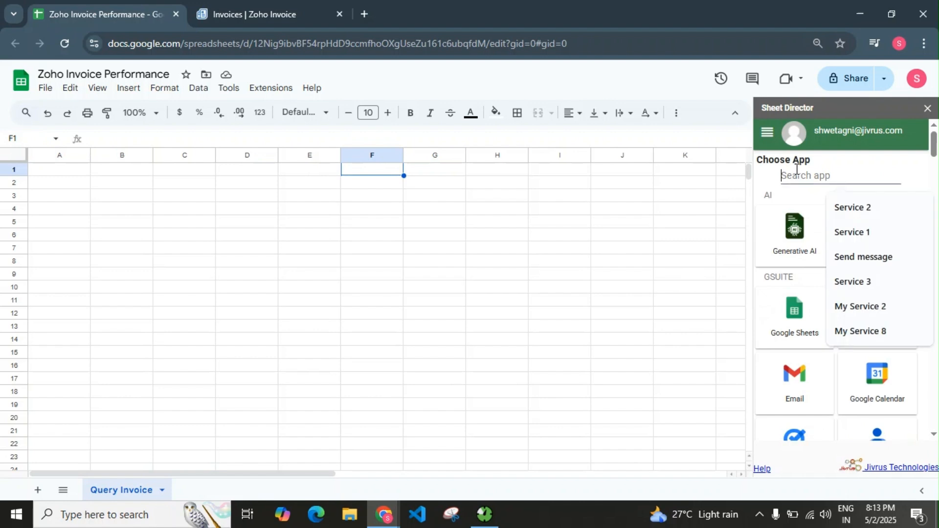
pyautogui.write('zoho i')
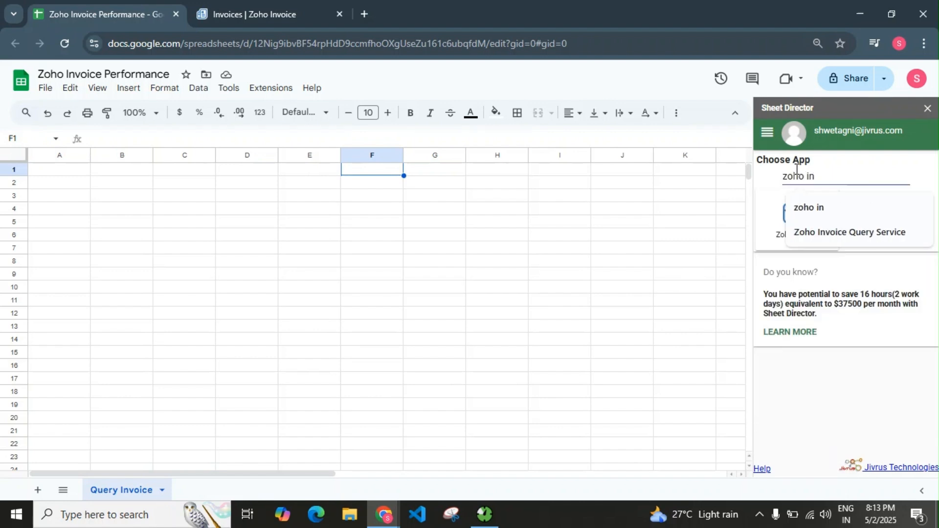
pyautogui.write('n')
pyautogui.click(777, 223)
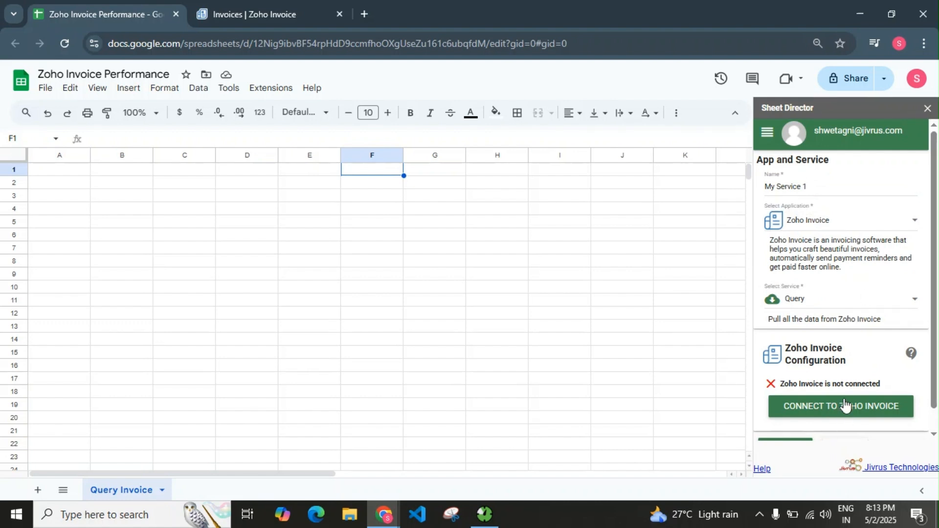
# Connect Sheet Director to Zoho Invoice, accept the requested access permissions and close the authorization page
pyautogui.scroll(-1, 827, 385)
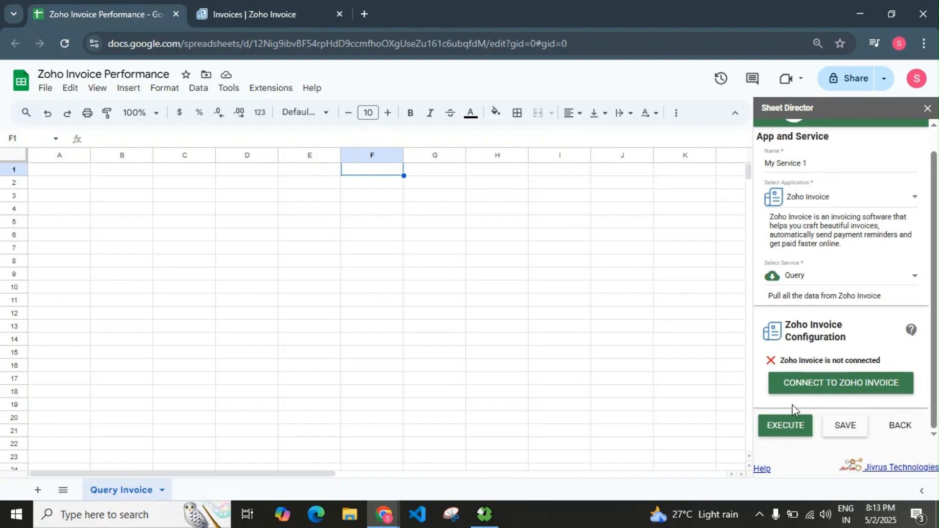
pyautogui.click(829, 382)
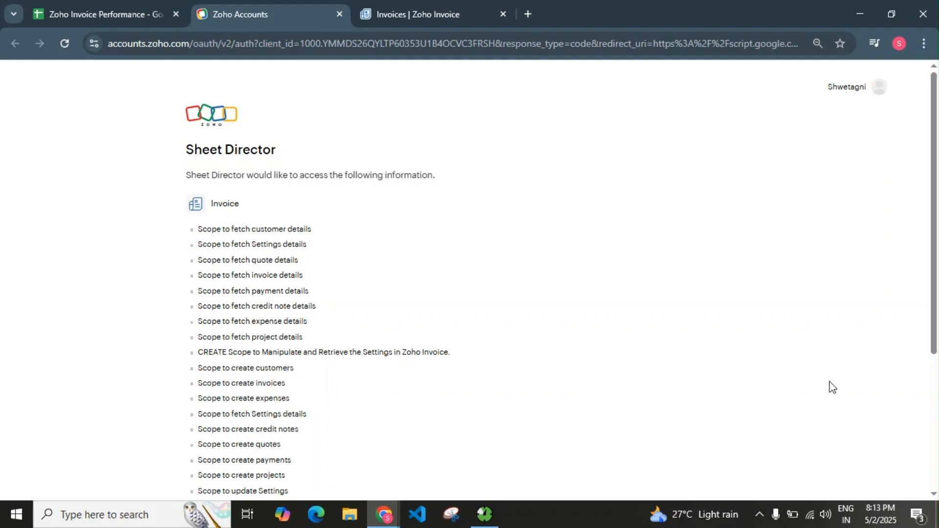
pyautogui.scroll(-5, 830, 384)
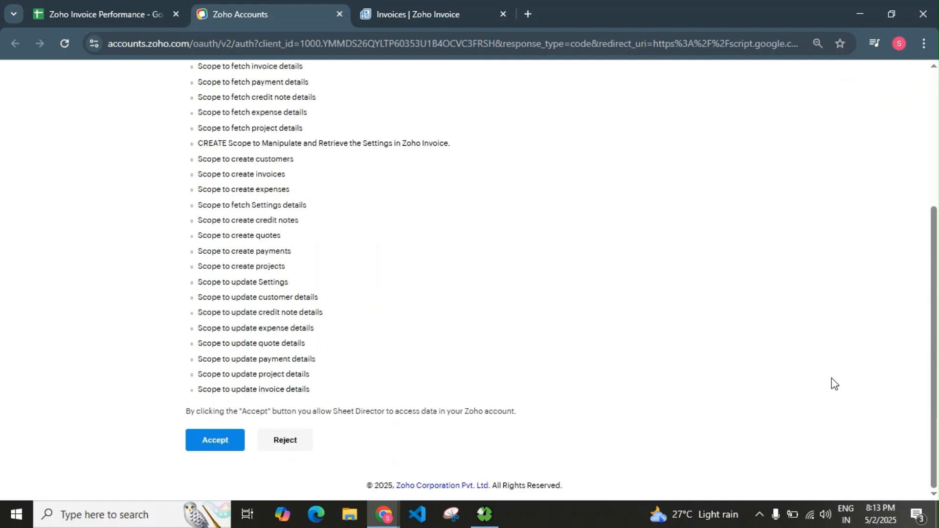
pyautogui.click(225, 445)
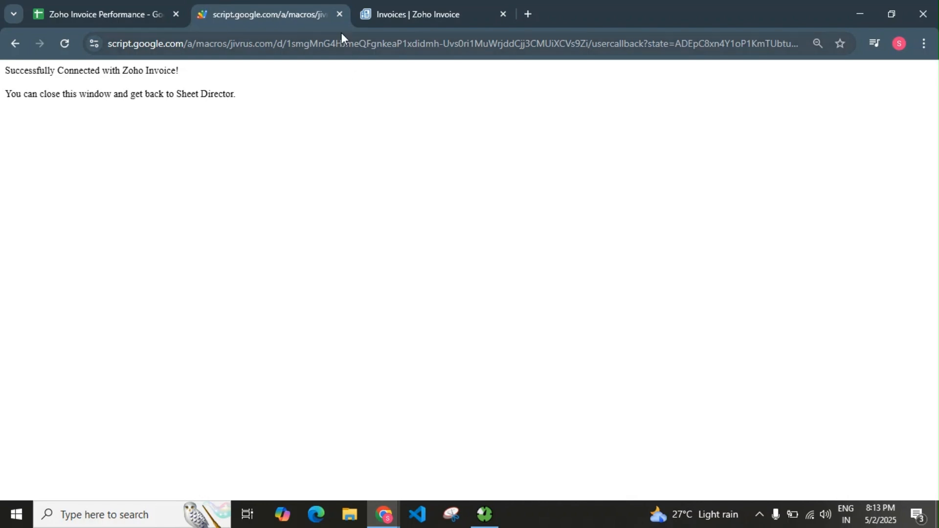
pyautogui.click(339, 15)
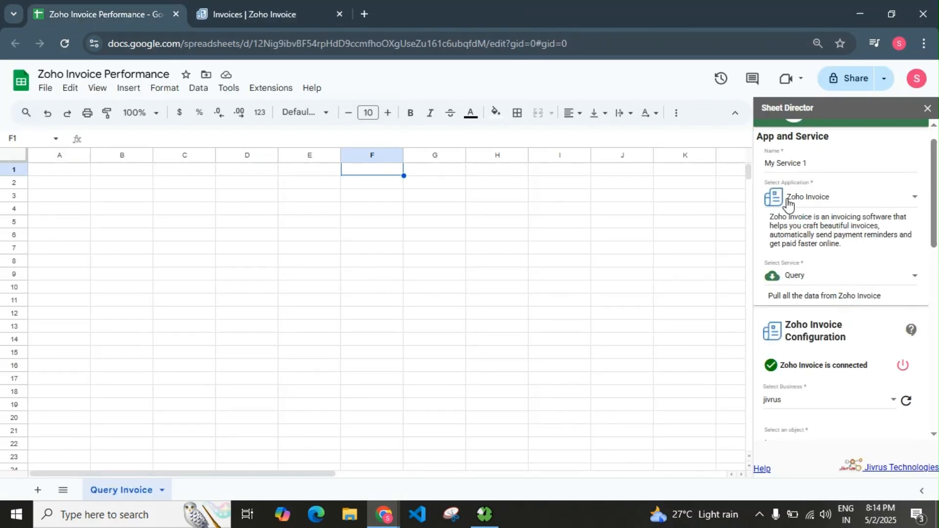
# Name the service "Zoho Invoice Query Service"
pyautogui.click(829, 164)
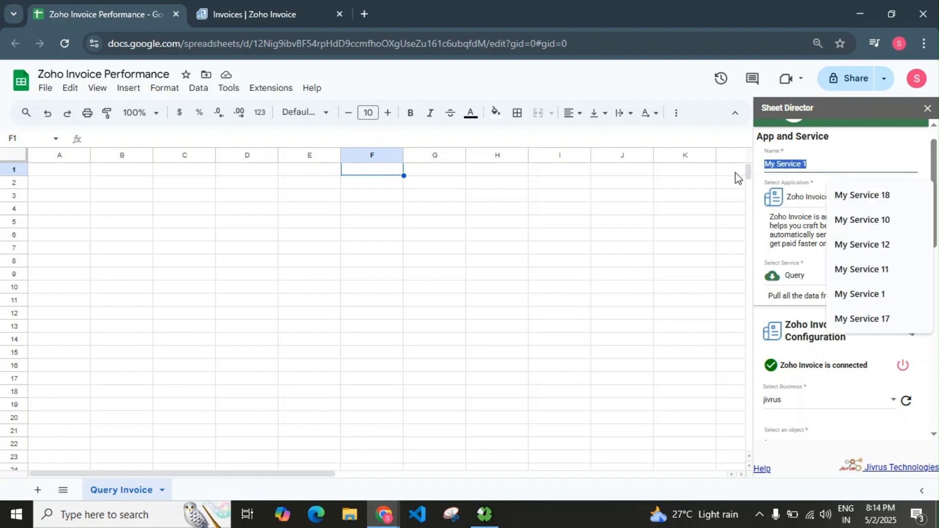
pyautogui.write('Zoho Inv')
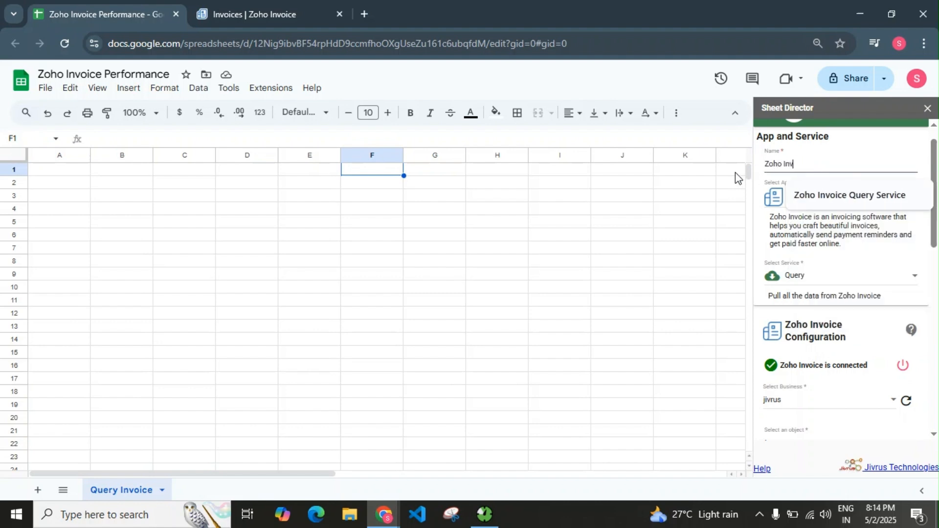
pyautogui.write('oice Query')
pyautogui.click(817, 197)
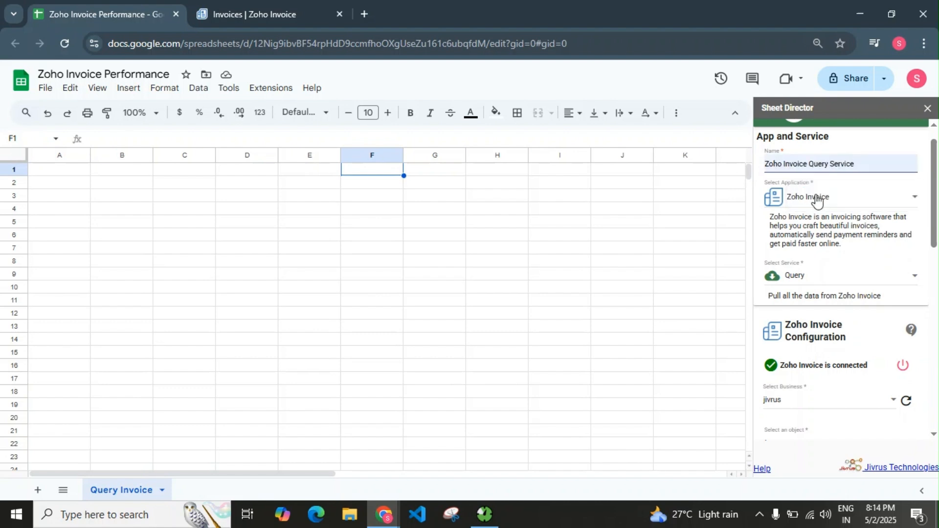
# Set the object to query in the Zoho Invoice configuration to Invoices
pyautogui.scroll(-1, 818, 203)
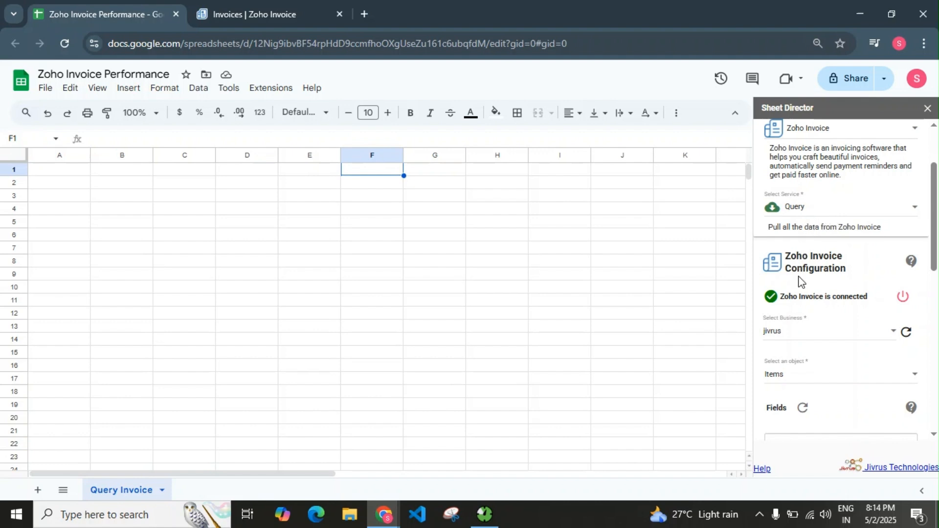
pyautogui.scroll(-1, 804, 282)
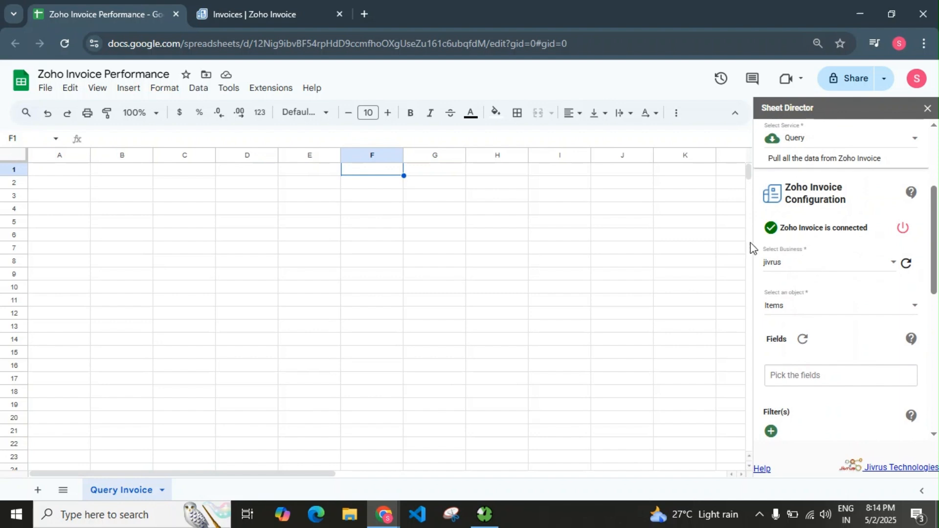
pyautogui.click(805, 310)
pyautogui.click(808, 394)
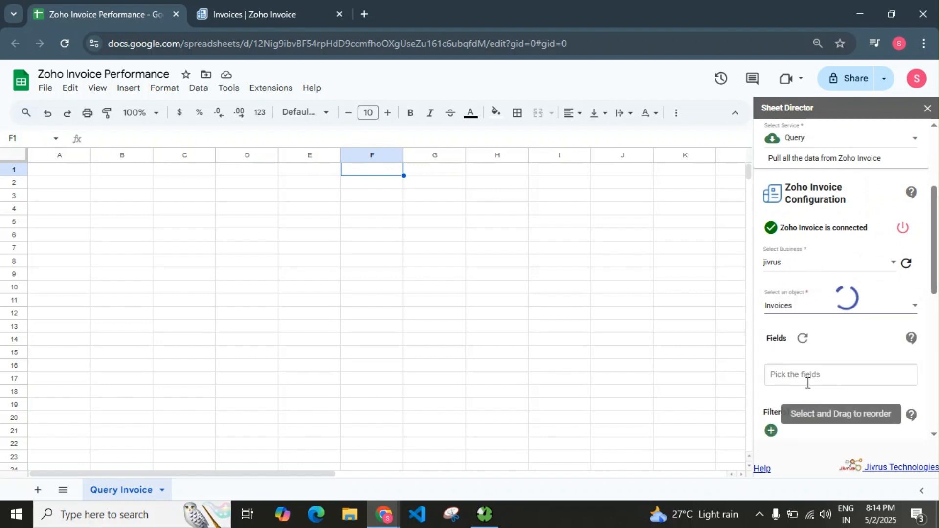
# Add the Invoice Id, Invoice Number and Customer_Name fields to the query, dismissing the notification
pyautogui.scroll(-1, 816, 369)
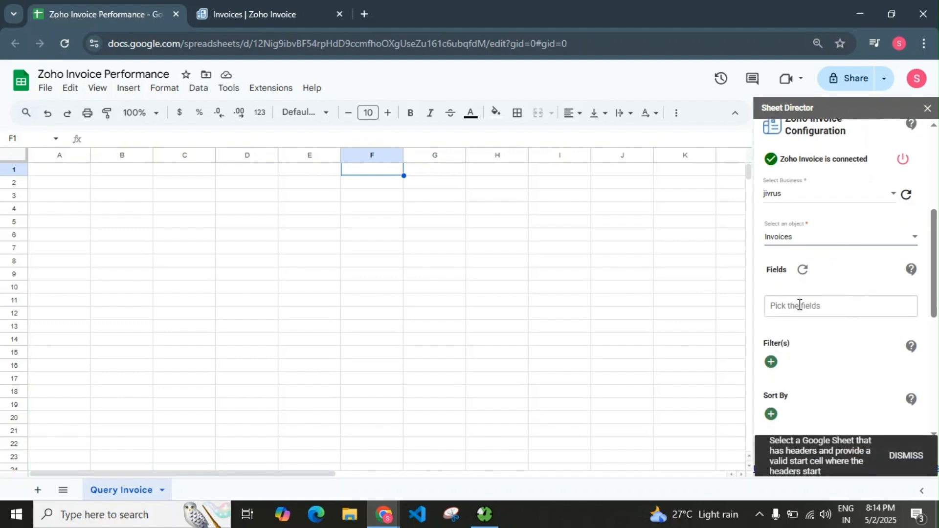
pyautogui.click(799, 305)
pyautogui.click(900, 454)
pyautogui.click(802, 304)
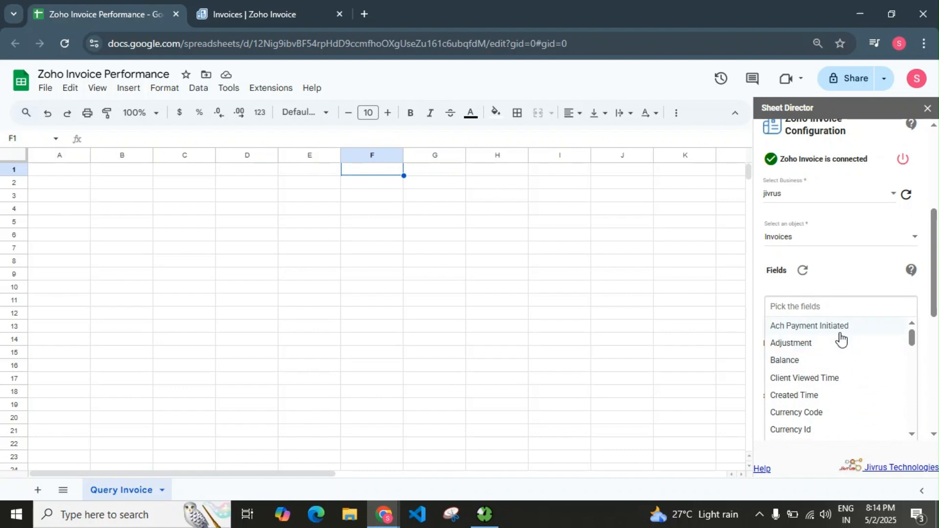
pyautogui.write('id')
pyautogui.click(816, 329)
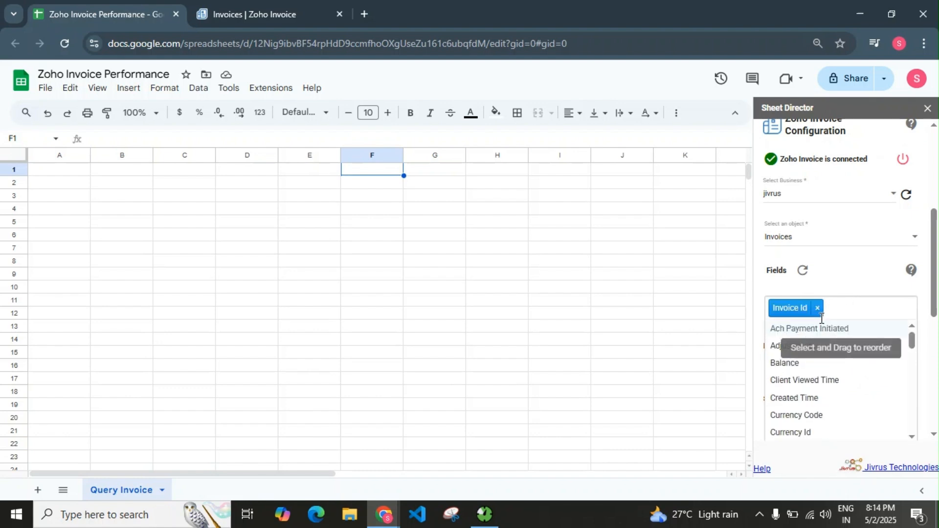
pyautogui.write('nu')
pyautogui.click(810, 332)
pyautogui.write('cu')
pyautogui.click(828, 392)
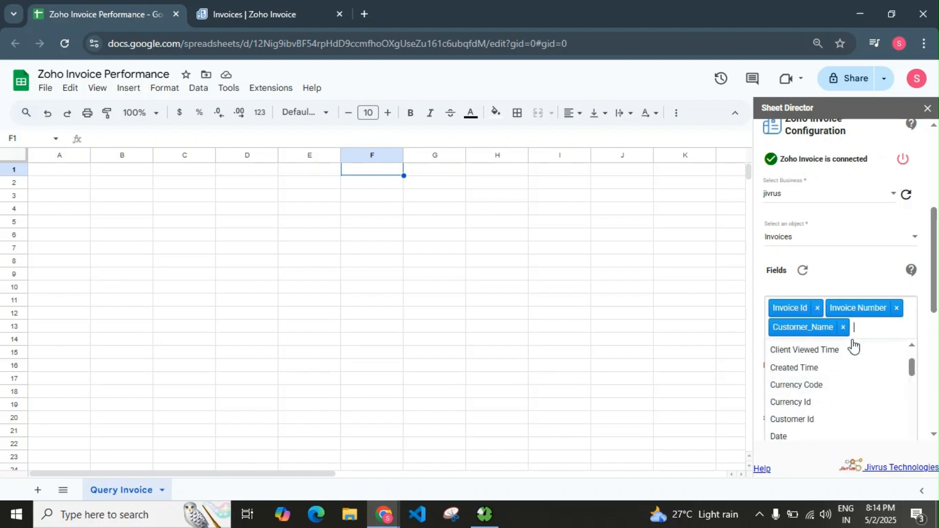
# Add the Date, Due Date, Items and Status fields to the query's field selection
pyautogui.click(853, 439)
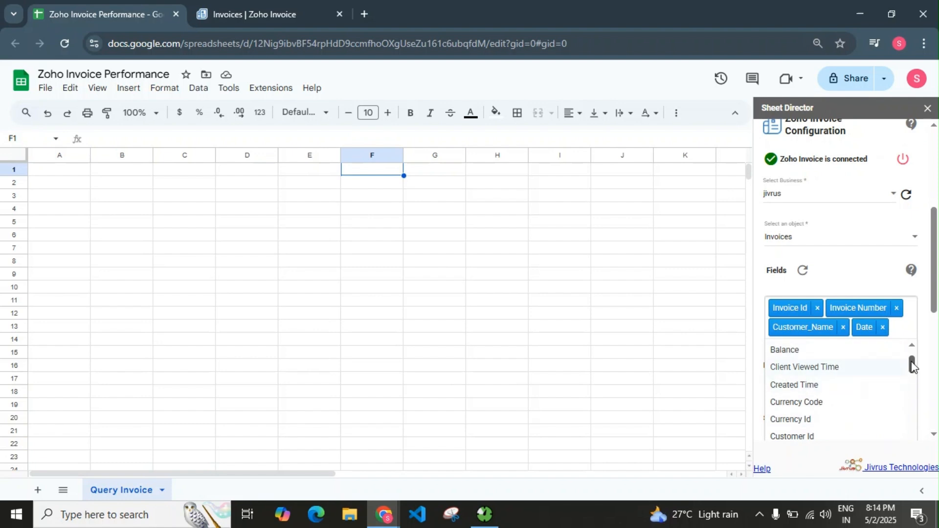
pyautogui.moveTo(910, 363); pyautogui.dragTo(896, 451)
pyautogui.click(816, 414)
pyautogui.click(814, 406)
pyautogui.scroll(-3, 851, 419)
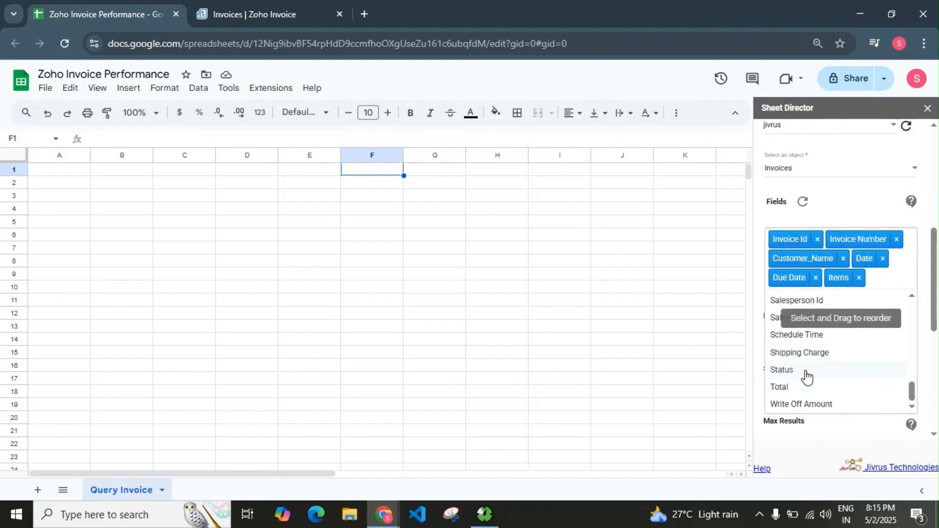
pyautogui.click(806, 372)
pyautogui.click(841, 206)
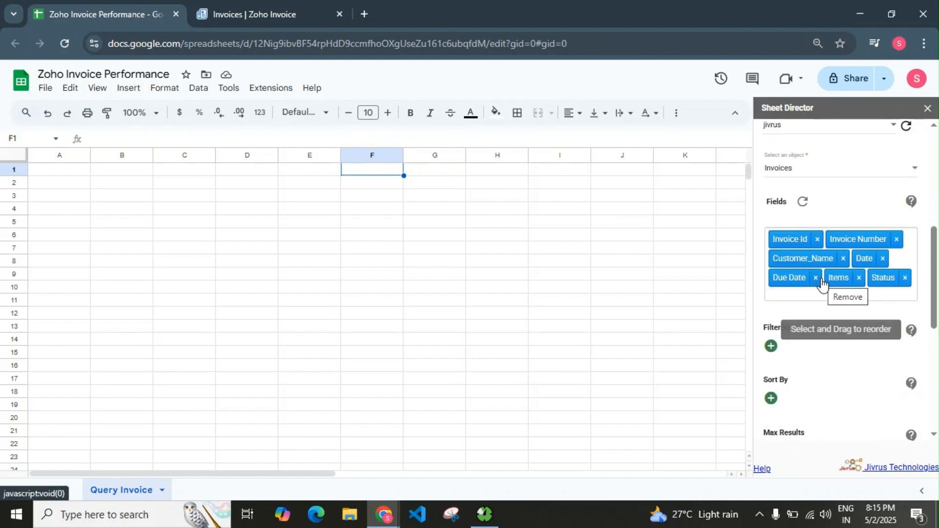
# Add a sort rule that orders the results by Customer Name, Ascending
pyautogui.scroll(-2, 808, 344)
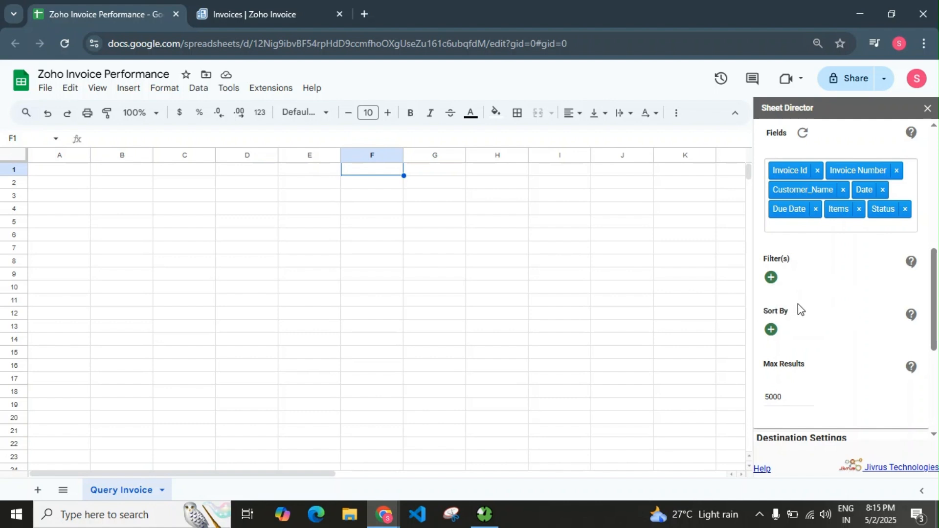
pyautogui.click(772, 331)
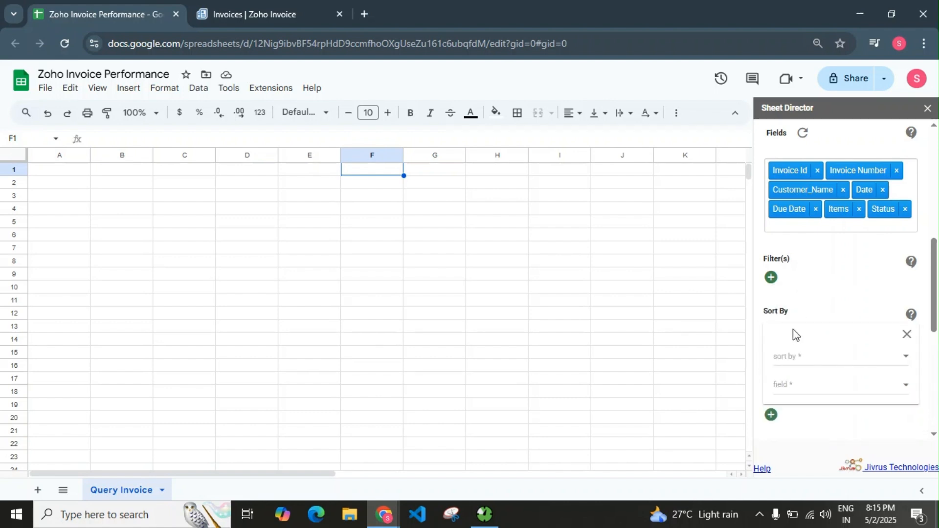
pyautogui.click(804, 362)
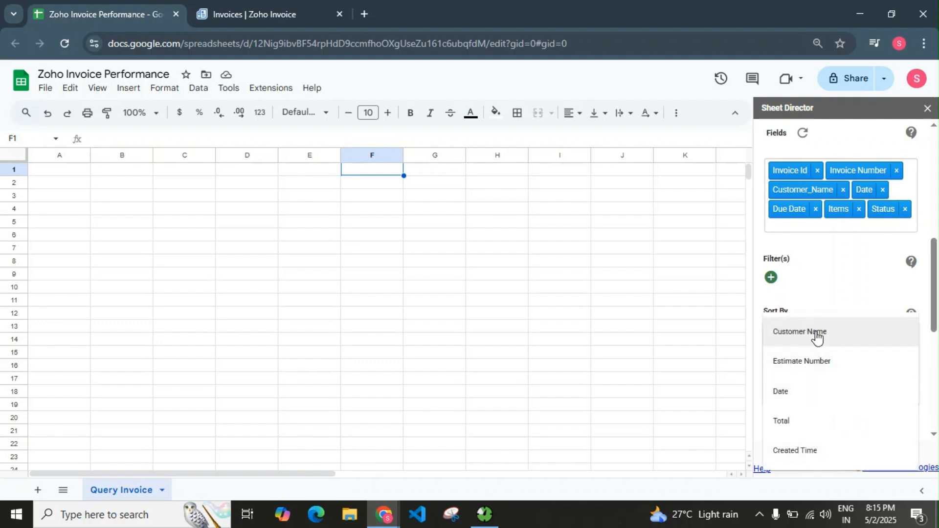
pyautogui.click(788, 334)
pyautogui.click(814, 385)
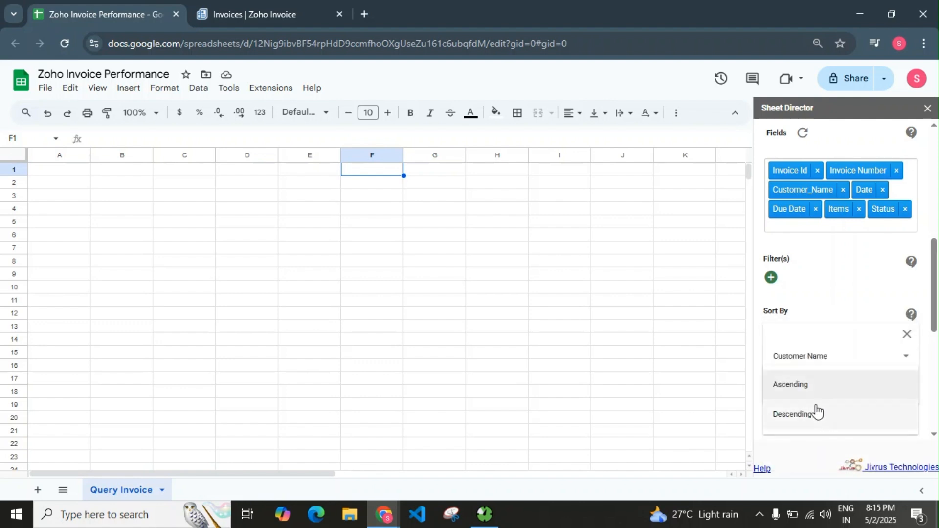
pyautogui.click(815, 385)
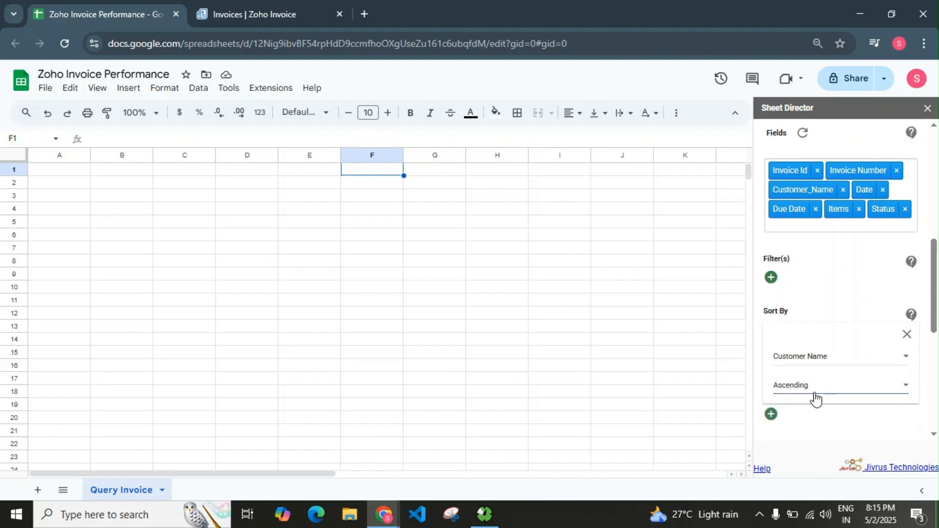
# Limit the query's maximum results to 25
pyautogui.scroll(-3, 815, 397)
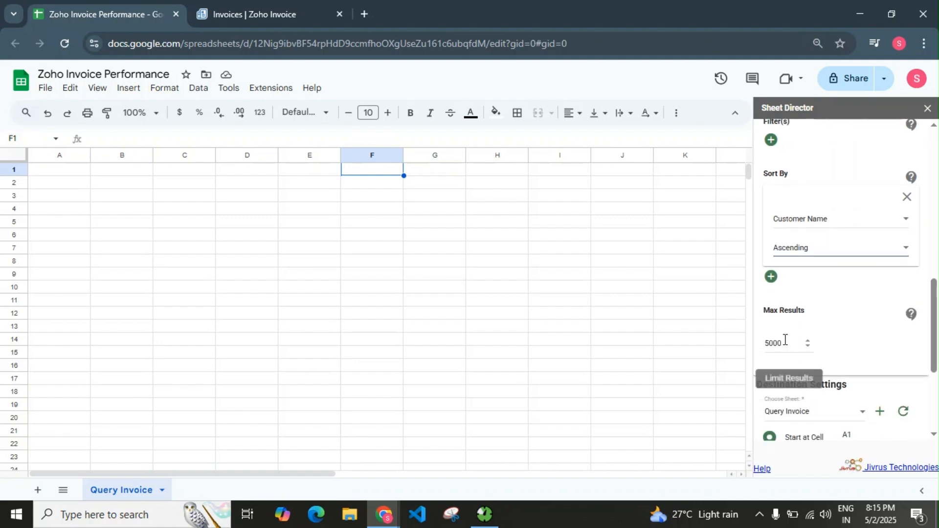
pyautogui.moveTo(795, 344); pyautogui.dragTo(757, 345)
pyautogui.write('25')
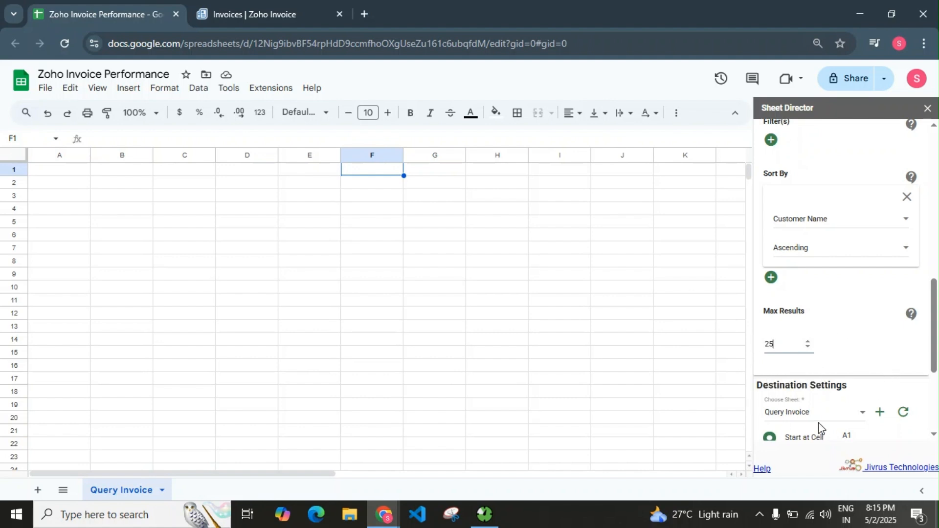
# Execute the query into the Query Invoice sheet starting at cell A1, and open that sheet to review the imported invoices
pyautogui.scroll(-2, 818, 427)
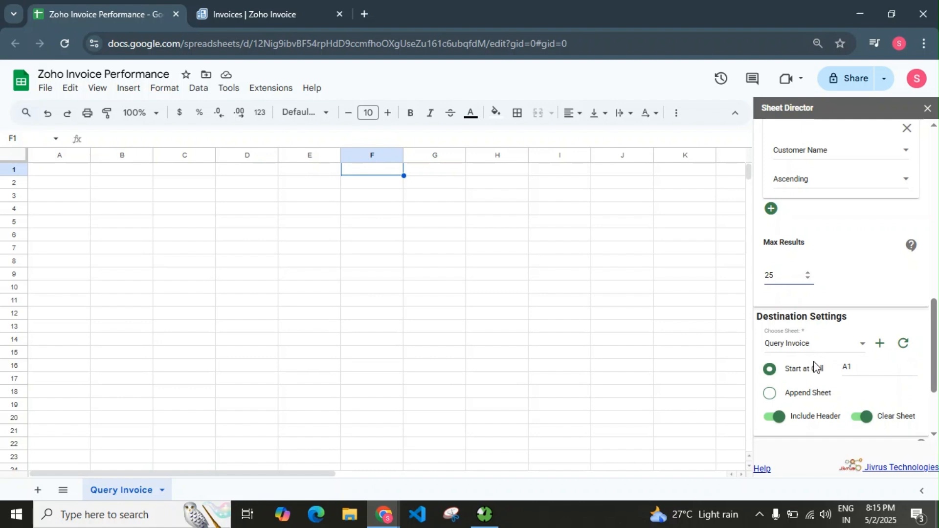
pyautogui.scroll(-2, 815, 367)
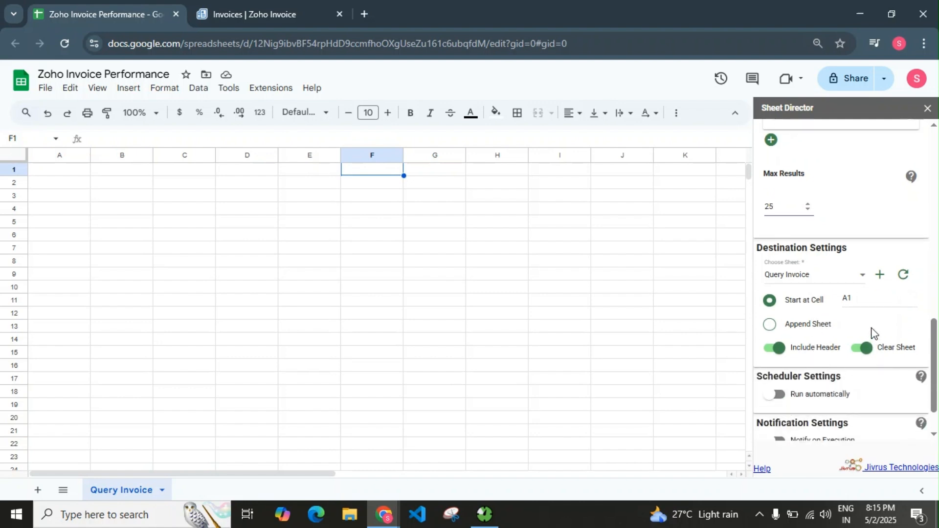
pyautogui.click(865, 301)
pyautogui.scroll(-2, 850, 311)
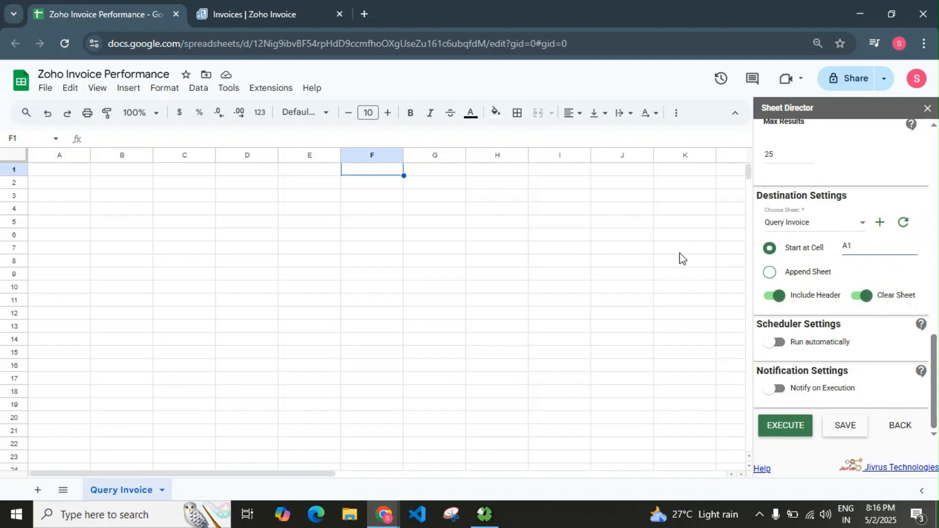
pyautogui.click(796, 433)
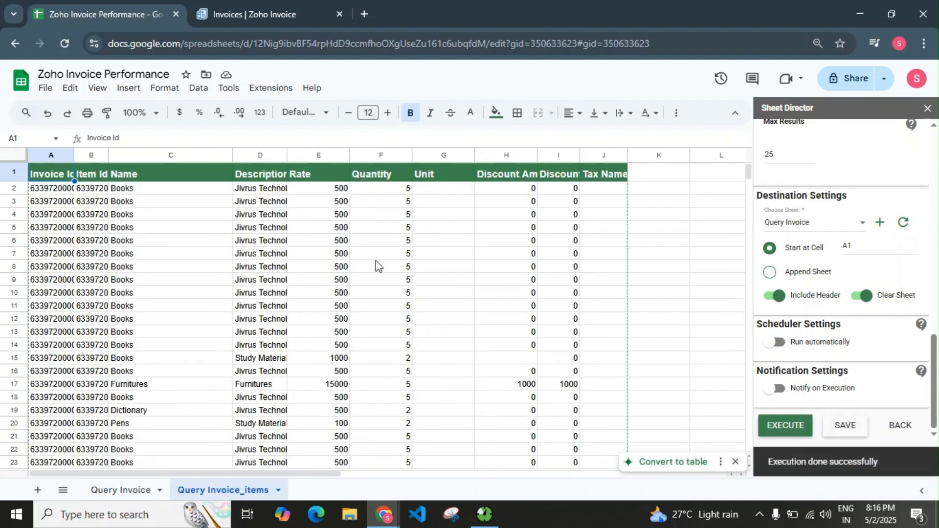
pyautogui.click(120, 492)
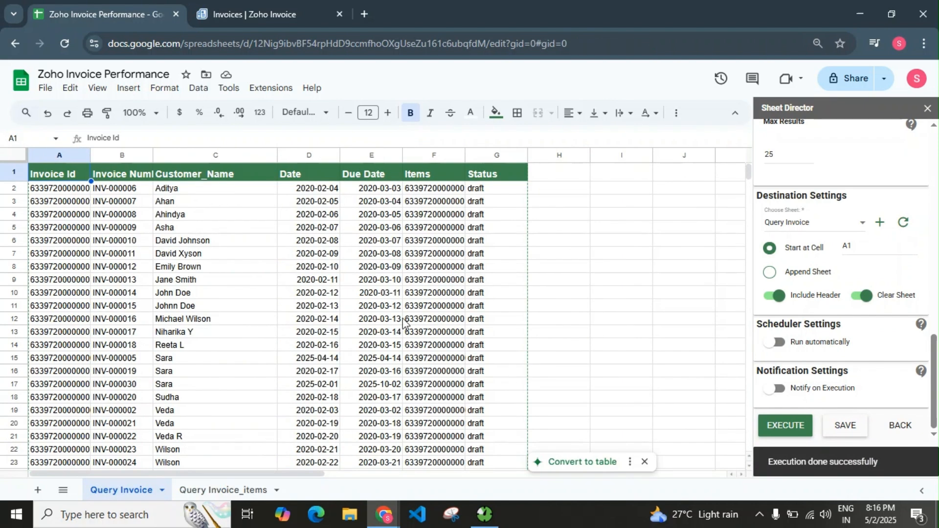
pyautogui.scroll(-3, 289, 362)
pyautogui.scroll(3, 294, 364)
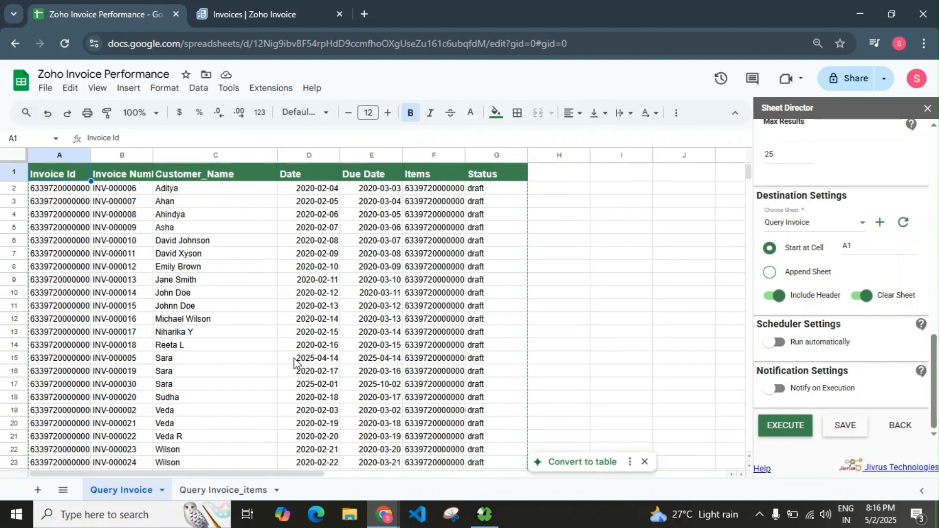
# Open the Query Invoice_items sheet and look through its imported line items, returning to the Query Invoice sheet
pyautogui.click(224, 490)
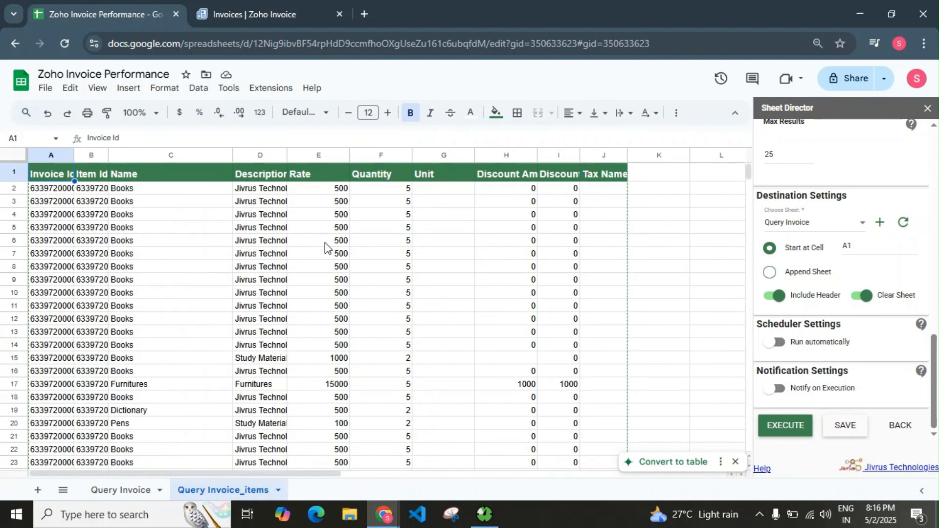
pyautogui.scroll(-3, 307, 351)
pyautogui.scroll(3, 308, 350)
pyautogui.click(105, 488)
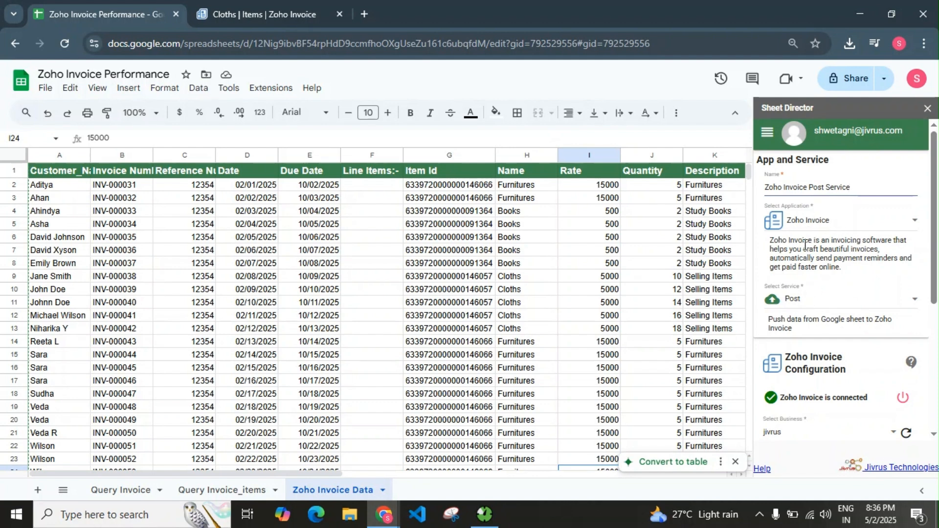
# Set the object of the Zoho Invoice Post Service to Invoices and choose manual setup
pyautogui.moveTo(861, 188); pyautogui.dragTo(758, 186)
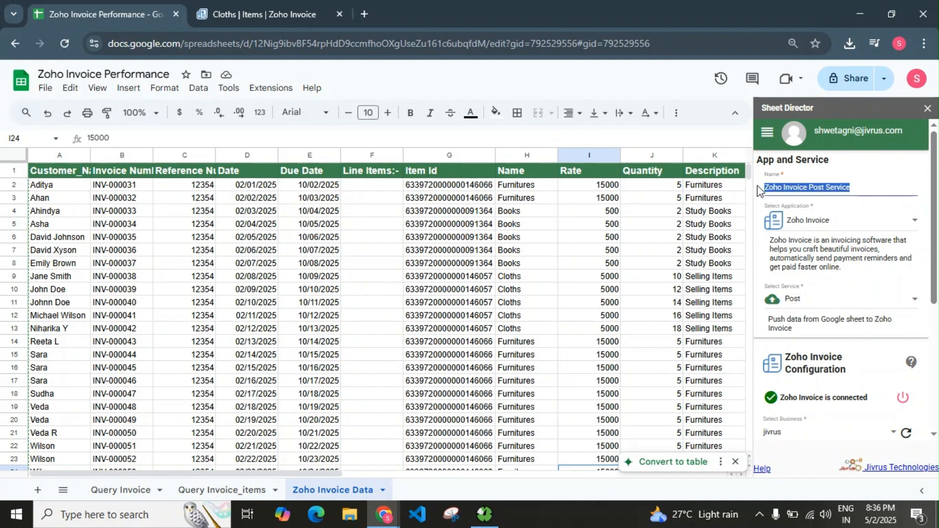
pyautogui.click(880, 191)
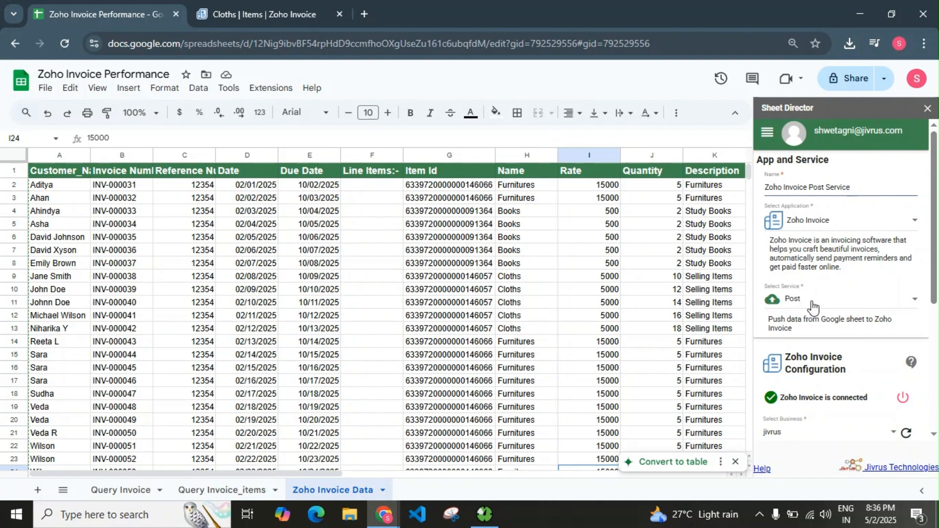
pyautogui.scroll(-3, 845, 334)
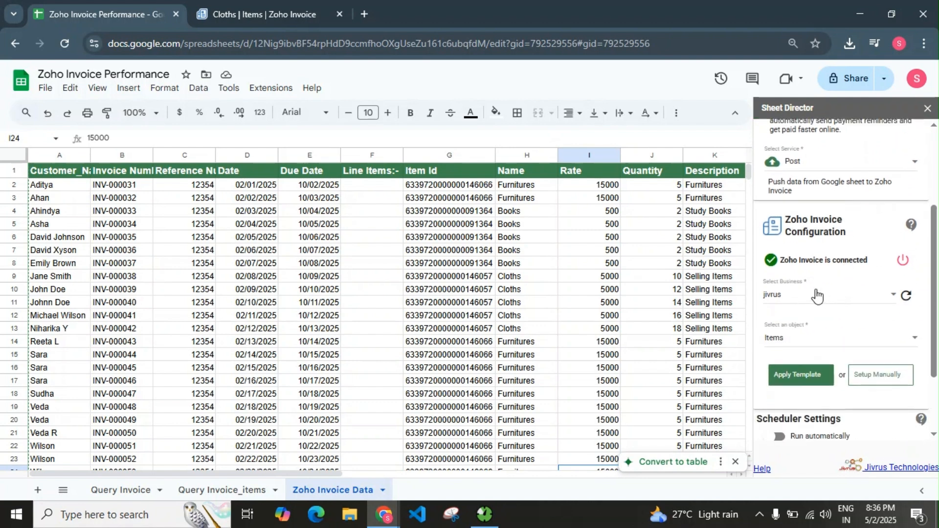
pyautogui.click(815, 345)
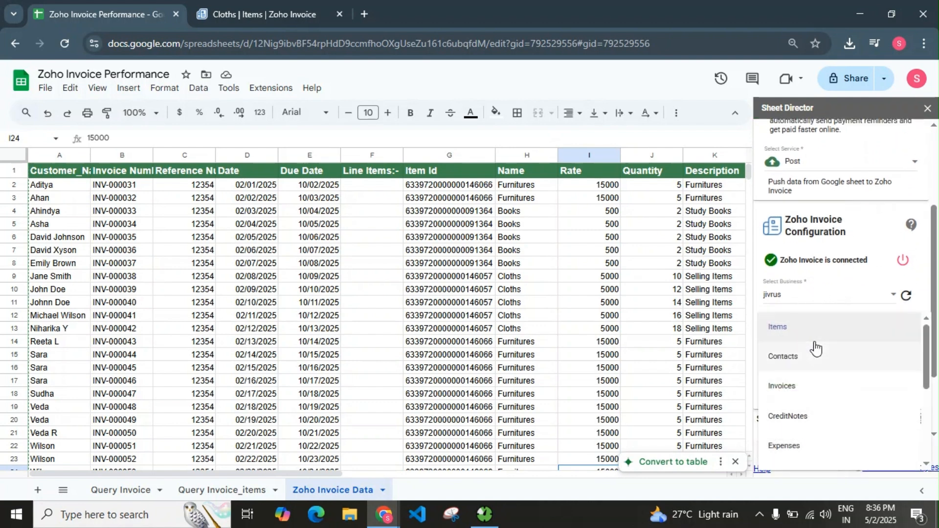
pyautogui.click(807, 392)
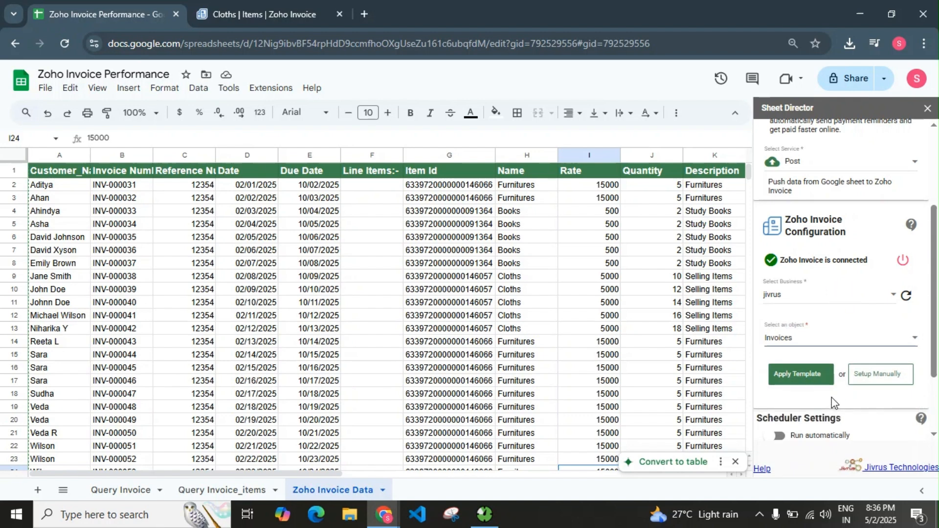
pyautogui.scroll(-2, 852, 392)
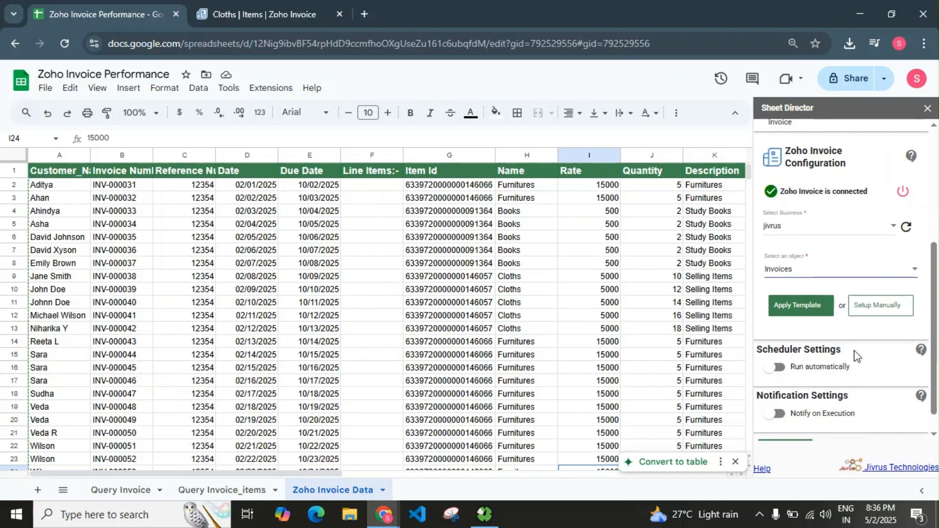
pyautogui.click(870, 307)
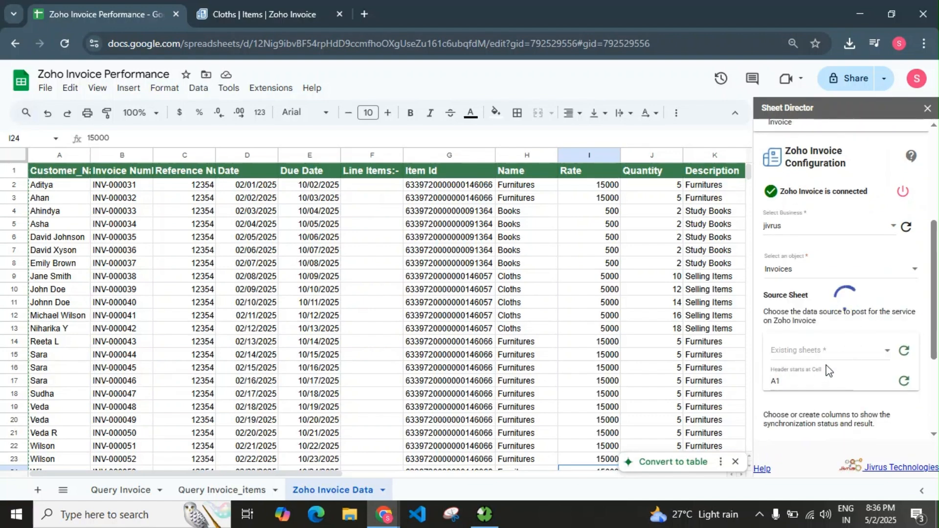
# Choose Zoho Invoice Data as the source sheet for the post service
pyautogui.scroll(-2, 827, 371)
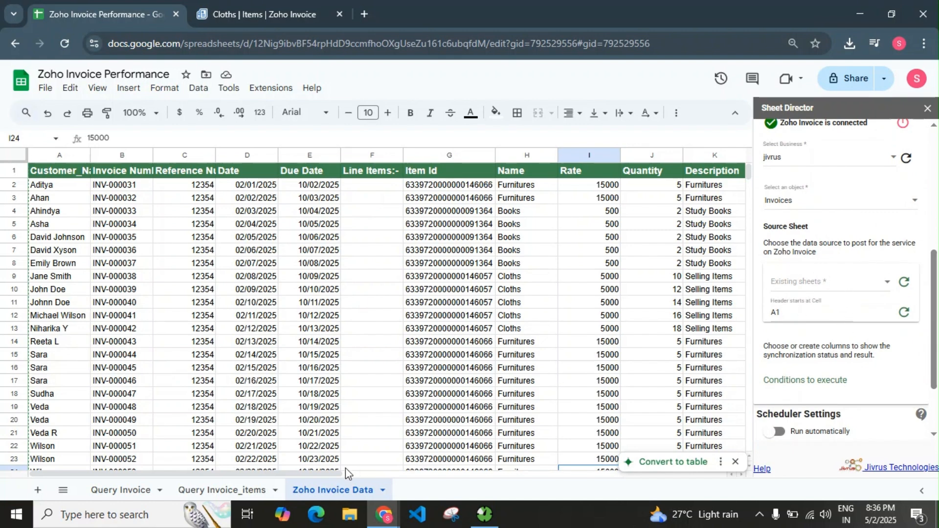
pyautogui.moveTo(310, 476); pyautogui.dragTo(271, 474)
pyautogui.click(853, 282)
pyautogui.click(821, 341)
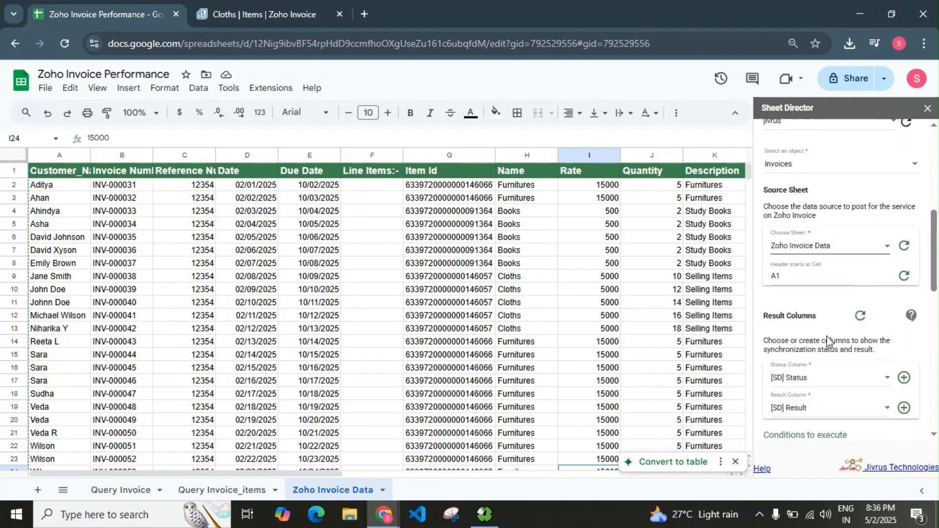
# Decline the intelligent mapping of the app fields so they can be mapped manually
pyautogui.scroll(-1, 826, 337)
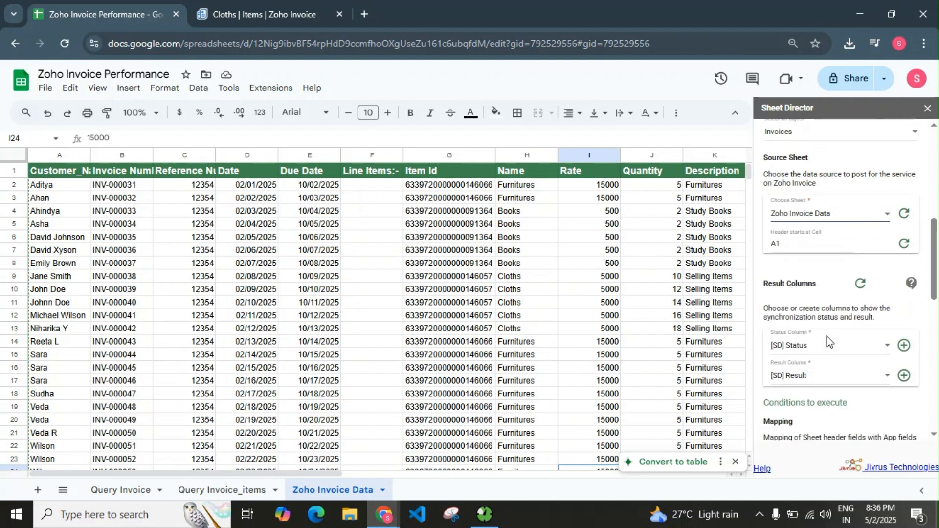
pyautogui.scroll(-4, 826, 338)
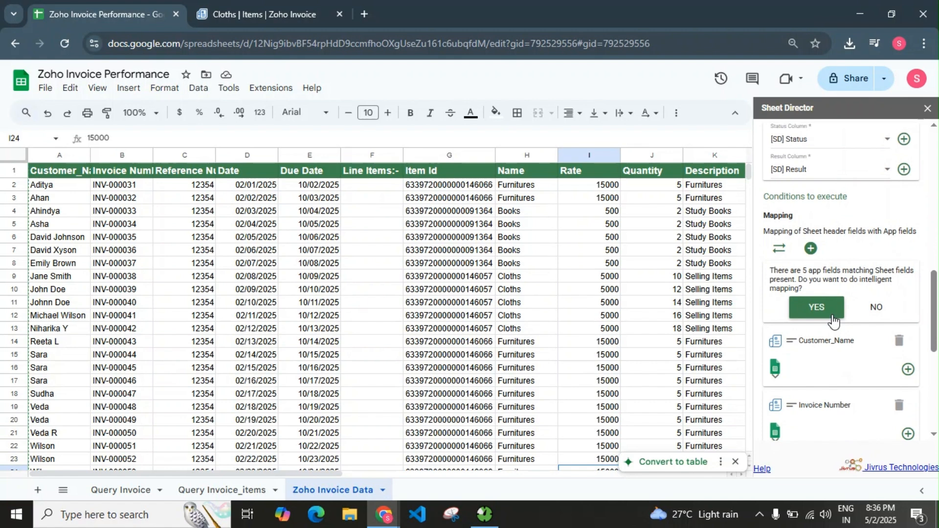
pyautogui.scroll(-1, 832, 318)
pyautogui.scroll(1, 832, 318)
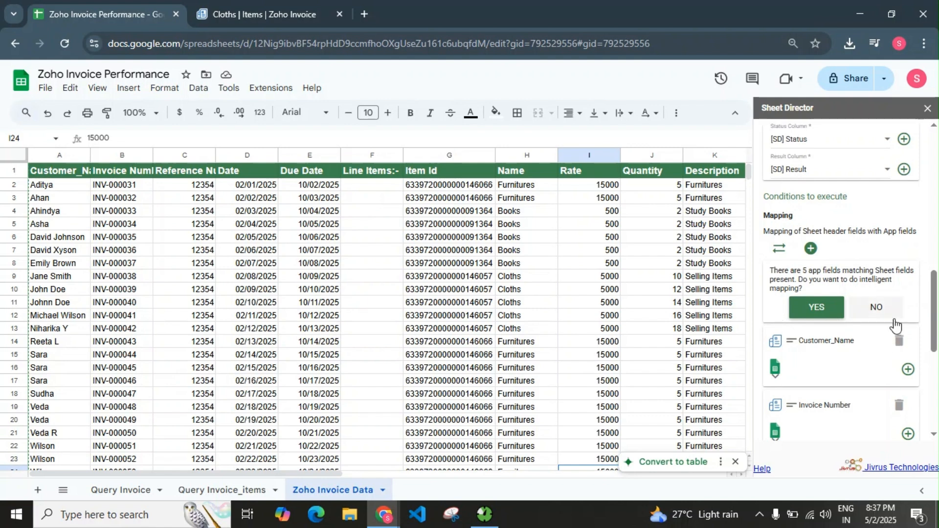
pyautogui.click(875, 309)
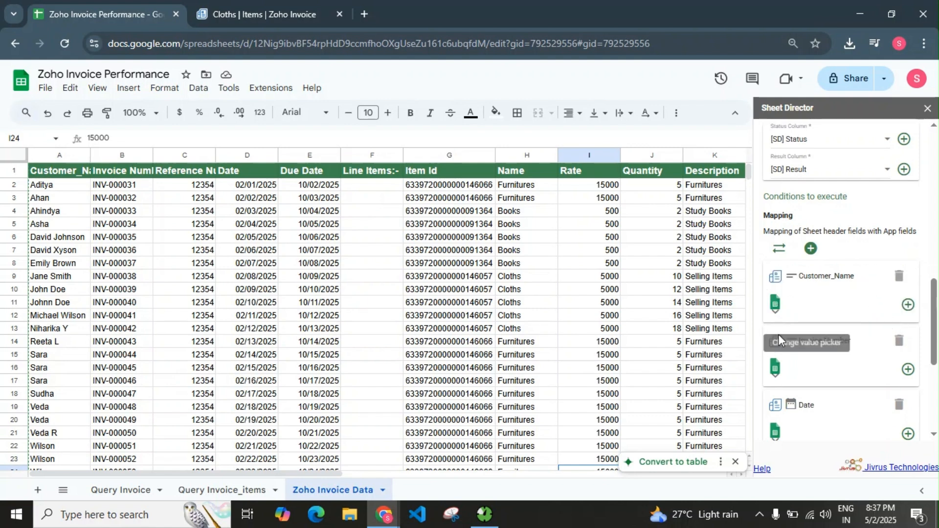
# Map the Customer_Name, Invoice Number and Date app fields to the sheet columns of the same names
pyautogui.click(826, 309)
pyautogui.click(834, 320)
pyautogui.click(818, 376)
pyautogui.click(828, 352)
pyautogui.scroll(-3, 828, 353)
pyautogui.click(822, 294)
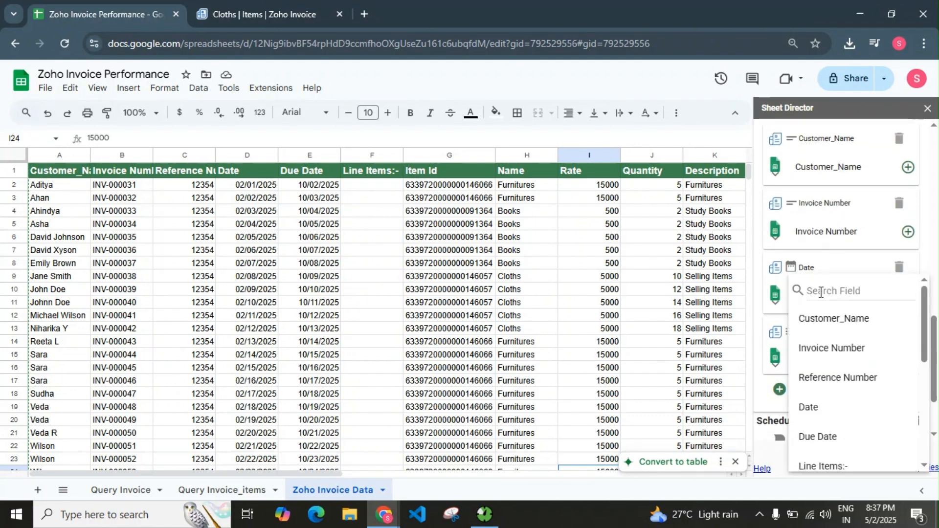
pyautogui.click(806, 404)
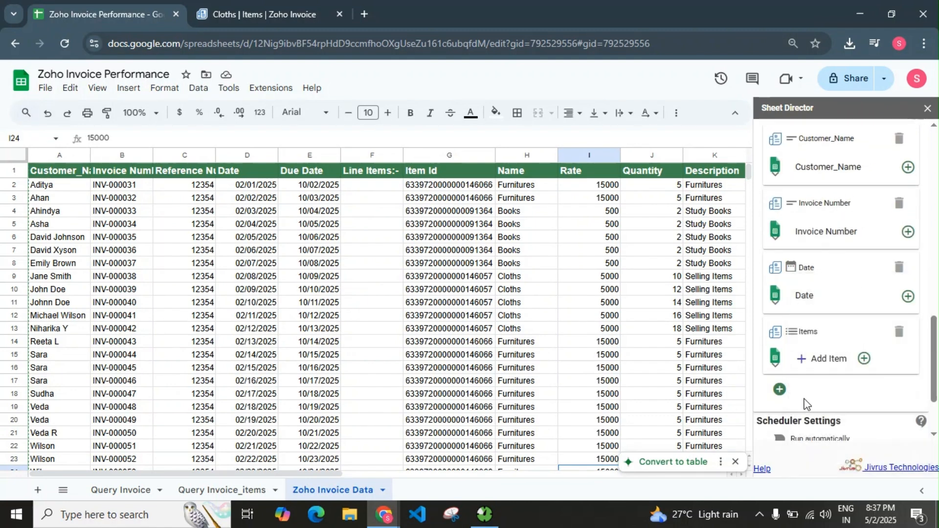
# Add mappings for the Due Date and Reference Number fields, each linked to the sheet column of the same name
pyautogui.click(781, 393)
pyautogui.click(789, 420)
pyautogui.click(809, 426)
pyautogui.click(828, 440)
pyautogui.scroll(-3, 824, 416)
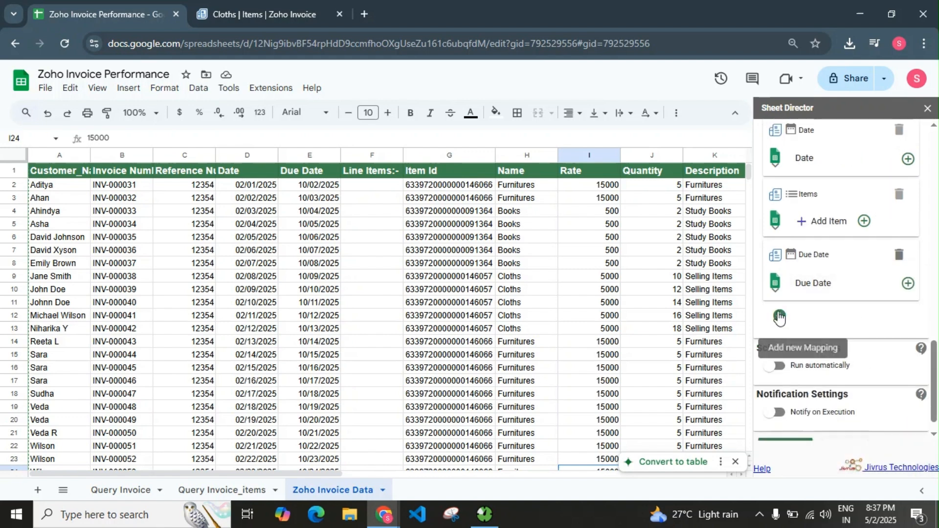
pyautogui.click(779, 318)
pyautogui.click(873, 341)
pyautogui.click(830, 348)
pyautogui.click(829, 385)
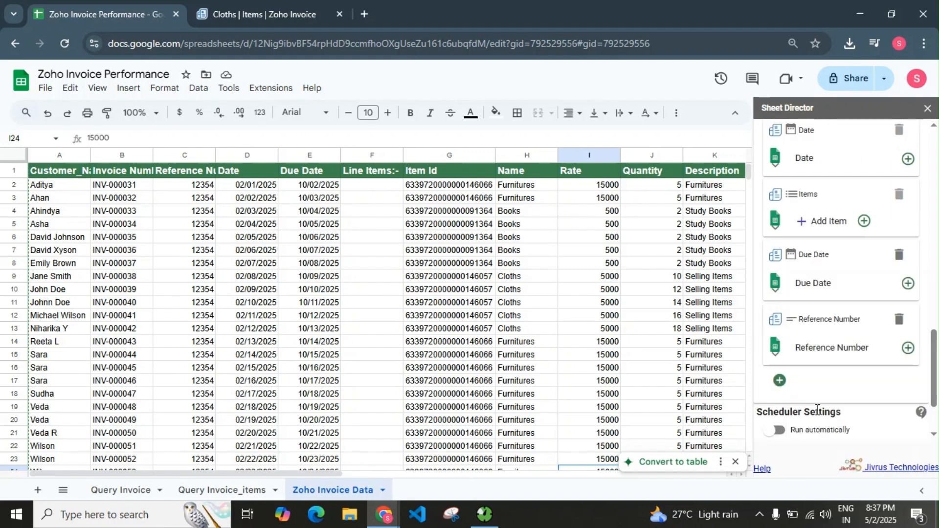
pyautogui.click(780, 381)
pyautogui.click(914, 386)
# Add one item under the Items mapping and link its Item Id and Name fields to the matching sheet columns
pyautogui.scroll(1, 833, 360)
pyautogui.click(824, 290)
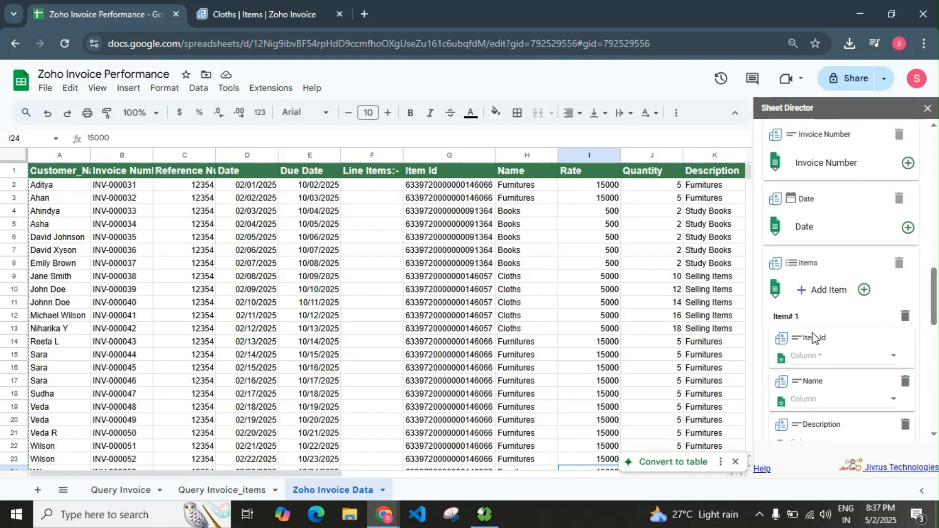
pyautogui.click(837, 359)
pyautogui.scroll(-3, 834, 349)
pyautogui.scroll(1, 832, 325)
pyautogui.click(832, 287)
pyautogui.scroll(-1, 836, 330)
pyautogui.click(835, 332)
pyautogui.scroll(-3, 833, 323)
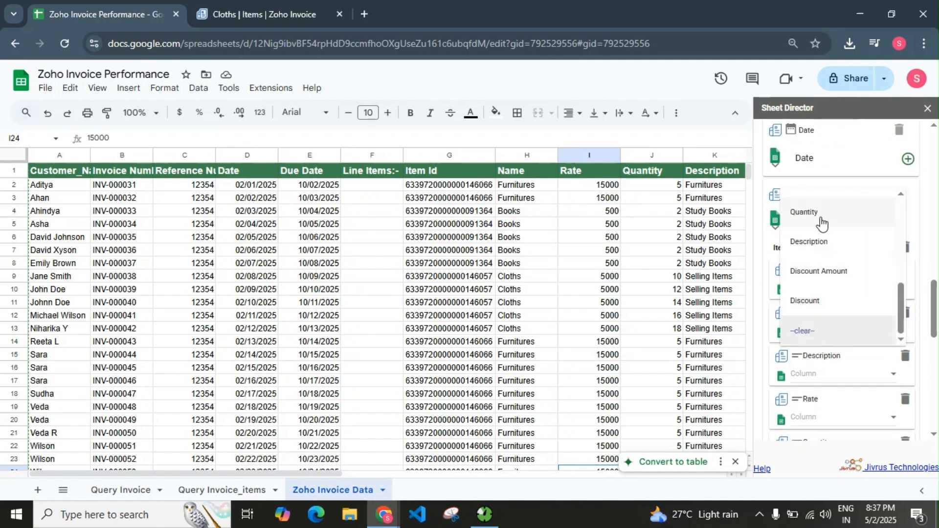
pyautogui.scroll(1, 820, 219)
pyautogui.click(821, 221)
# Map the item's Description, Rate and Quantity fields to the sheet columns of the same names
pyautogui.scroll(-1, 830, 370)
pyautogui.click(822, 304)
pyautogui.click(801, 218)
pyautogui.scroll(-1, 817, 287)
pyautogui.click(819, 282)
pyautogui.scroll(1, 820, 262)
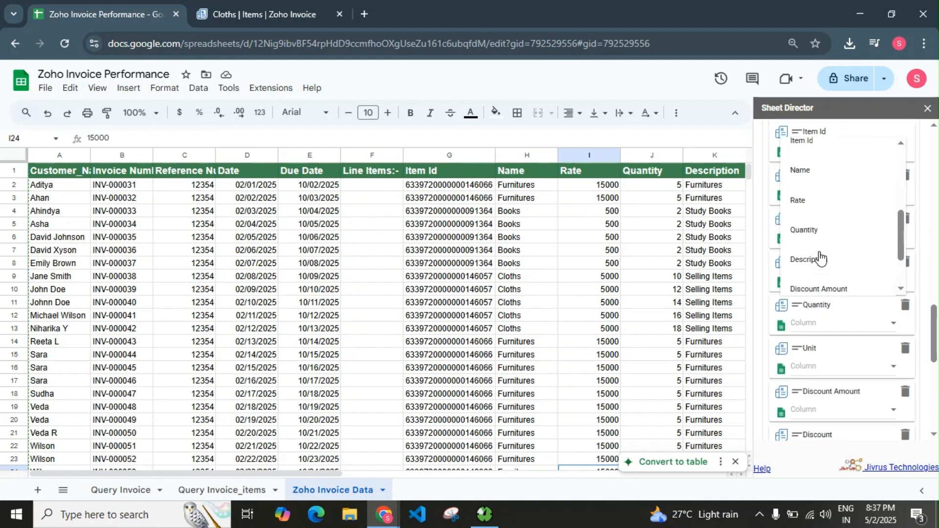
pyautogui.click(820, 202)
pyautogui.click(828, 321)
pyautogui.click(818, 206)
# Remove the Unit field from the item mapping
pyautogui.click(828, 370)
pyautogui.click(875, 395)
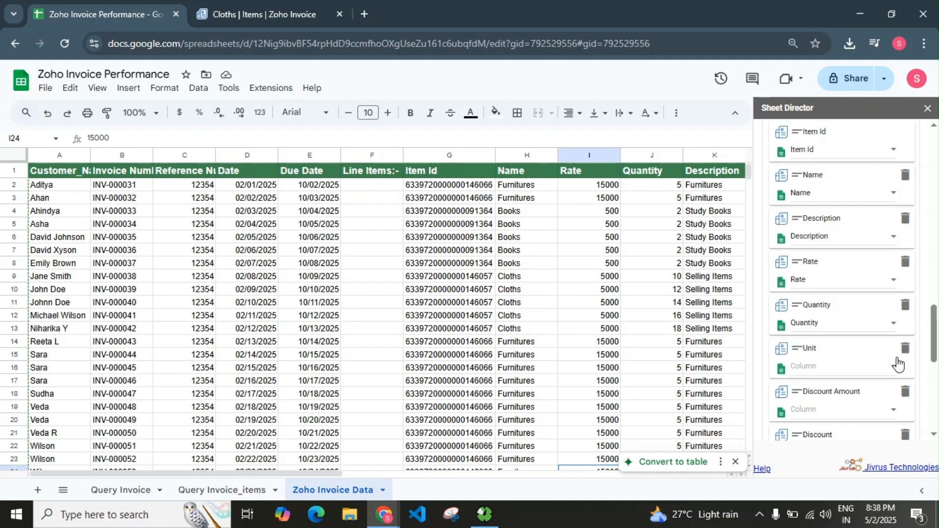
pyautogui.click(905, 350)
# Map the item's Discount Amount and Discount fields to the matching sheet columns and remove the Tax Name field
pyautogui.click(842, 367)
pyautogui.click(834, 310)
pyautogui.click(832, 407)
pyautogui.click(830, 386)
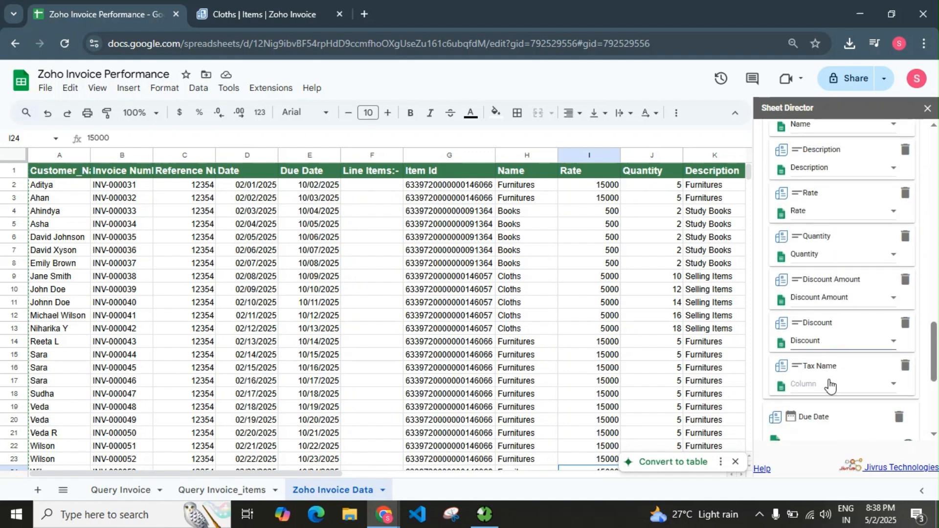
pyautogui.click(905, 371)
# Review the field mappings and result column settings against the [SD] Status and [SD] Result columns in the Zoho Invoice Data sheet
pyautogui.scroll(-4, 862, 333)
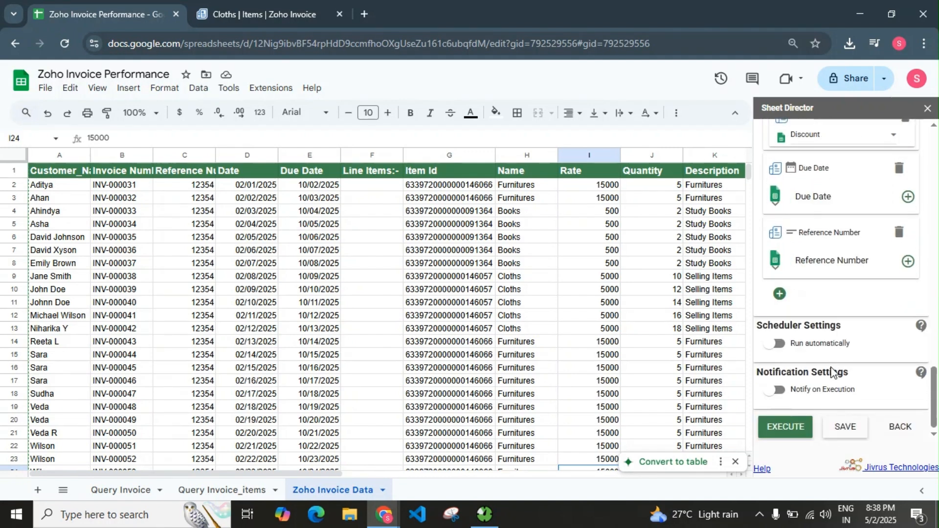
pyautogui.scroll(3, 906, 312)
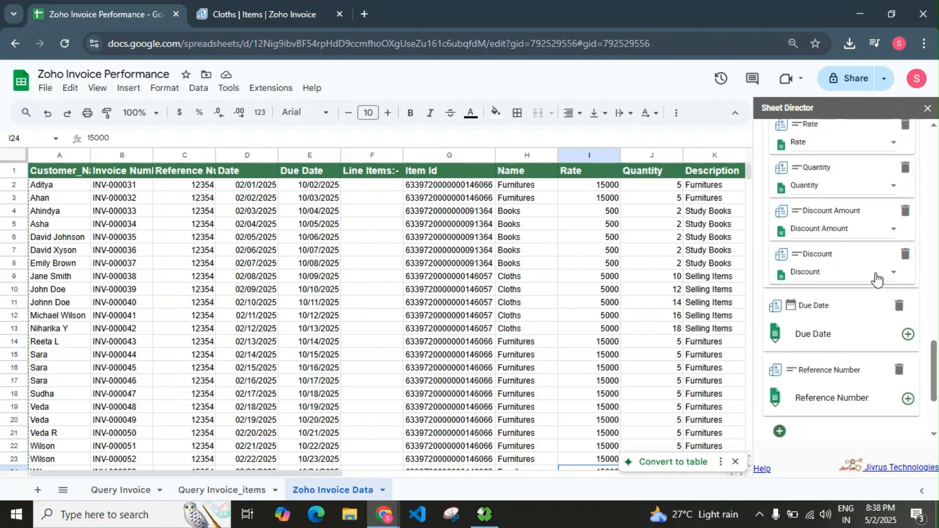
pyautogui.scroll(-3, 905, 312)
pyautogui.moveTo(313, 476); pyautogui.dragTo(543, 485)
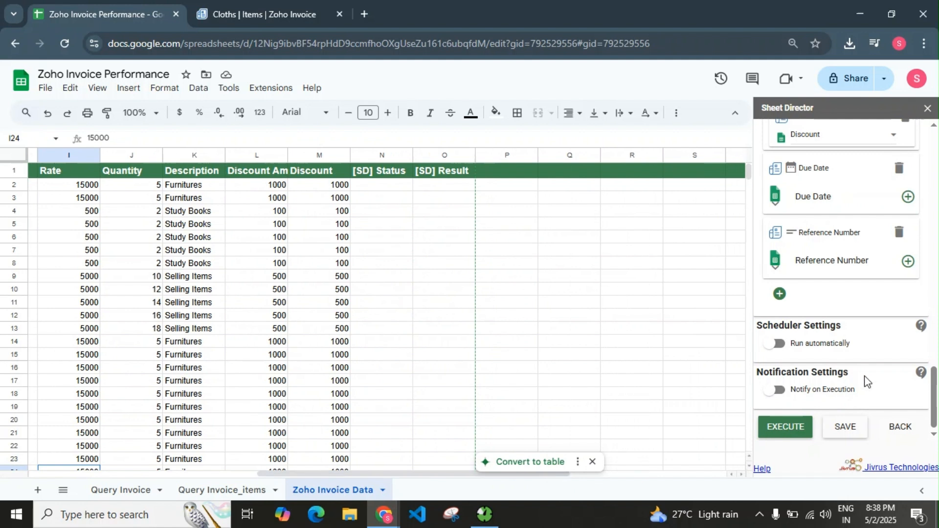
pyautogui.scroll(10, 849, 335)
pyautogui.scroll(6, 849, 334)
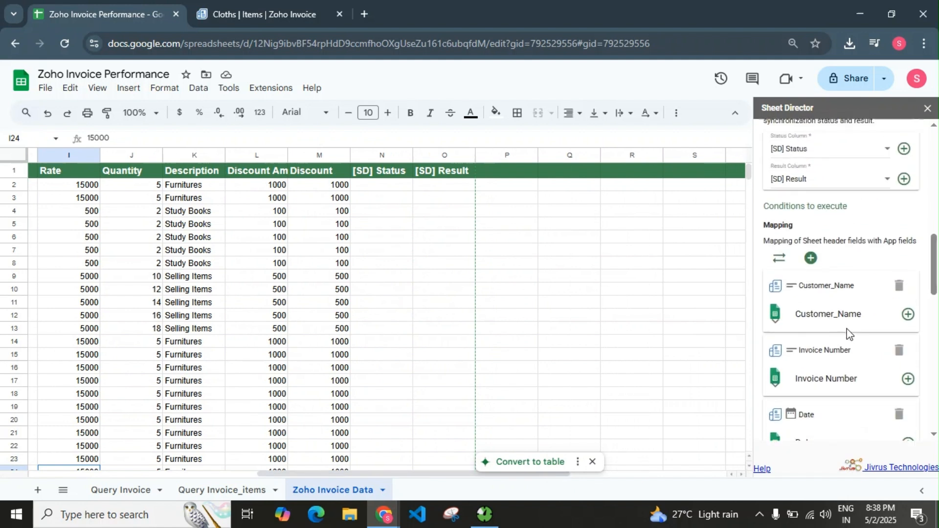
pyautogui.click(371, 155)
pyautogui.click(425, 155)
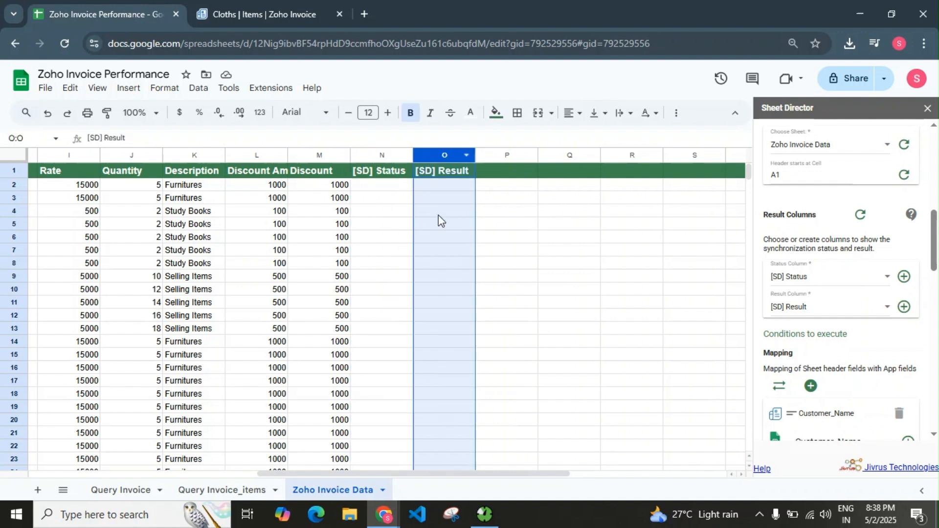
pyautogui.click(572, 289)
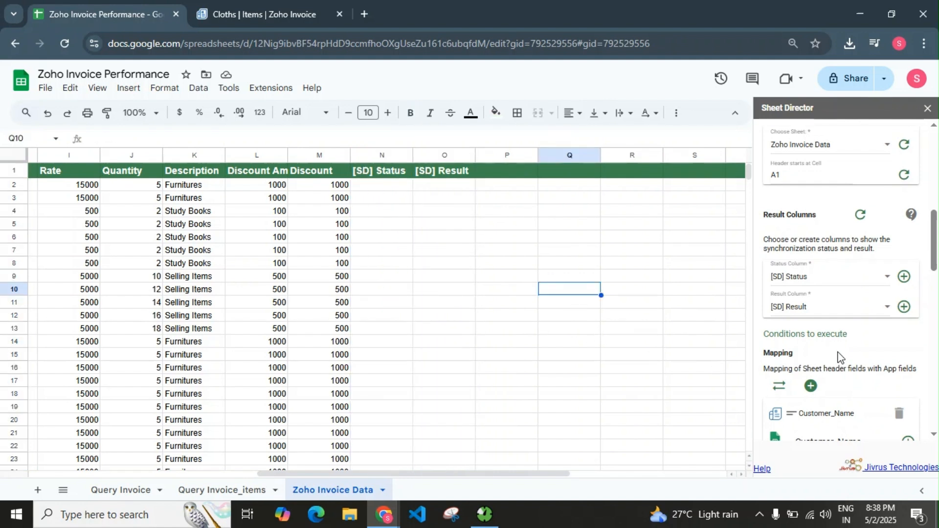
pyautogui.scroll(-10, 838, 356)
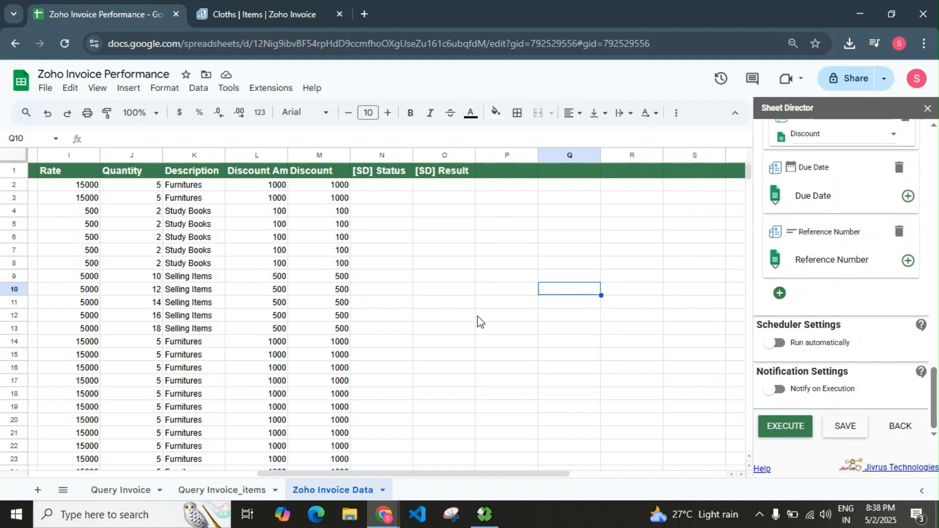
pyautogui.scroll(10, 829, 279)
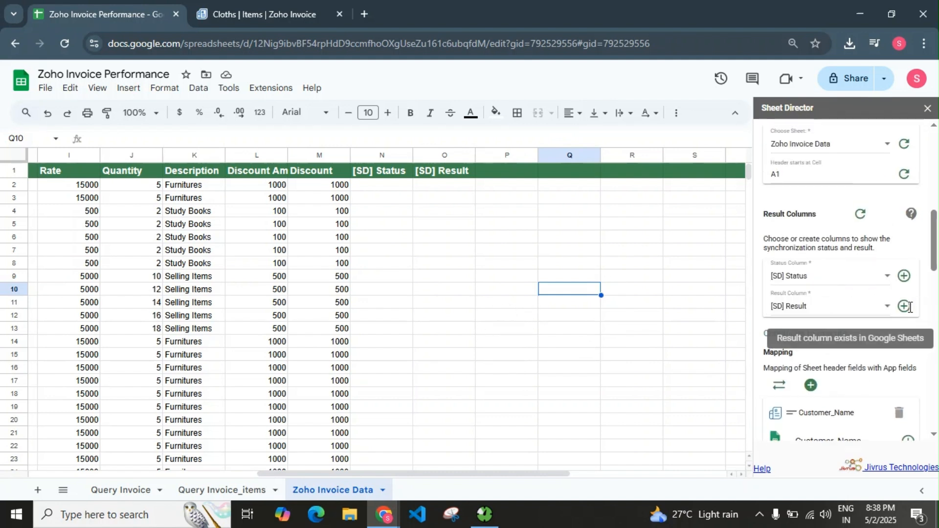
pyautogui.click(918, 233)
pyautogui.scroll(-3, 879, 333)
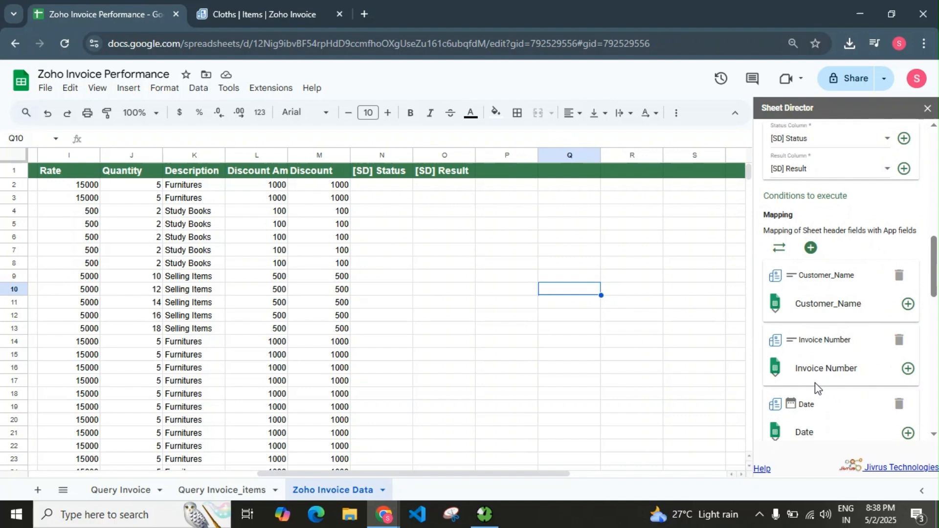
pyautogui.scroll(-10, 815, 388)
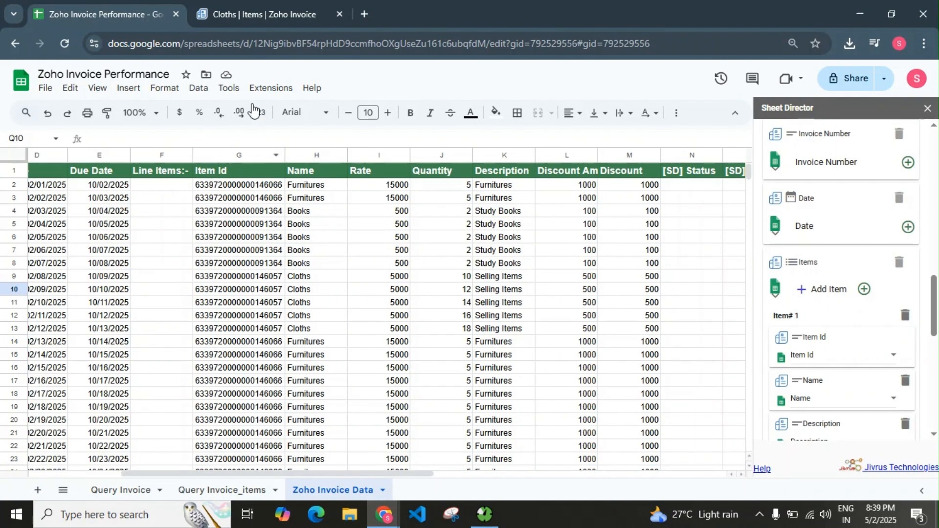
# Switch to Zoho Invoice, open the Furnitures item and compare the item ID in its page address with the sheet's Item Id column
pyautogui.click(250, 3)
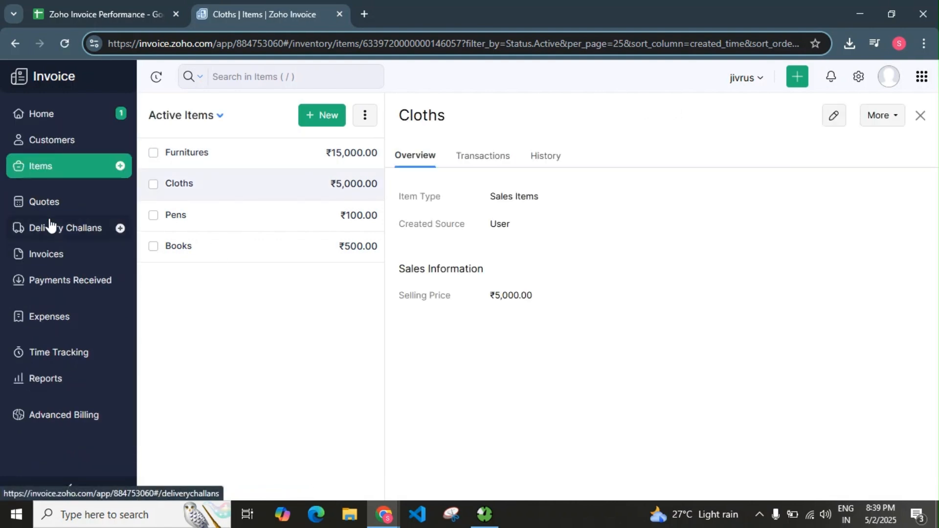
pyautogui.click(227, 153)
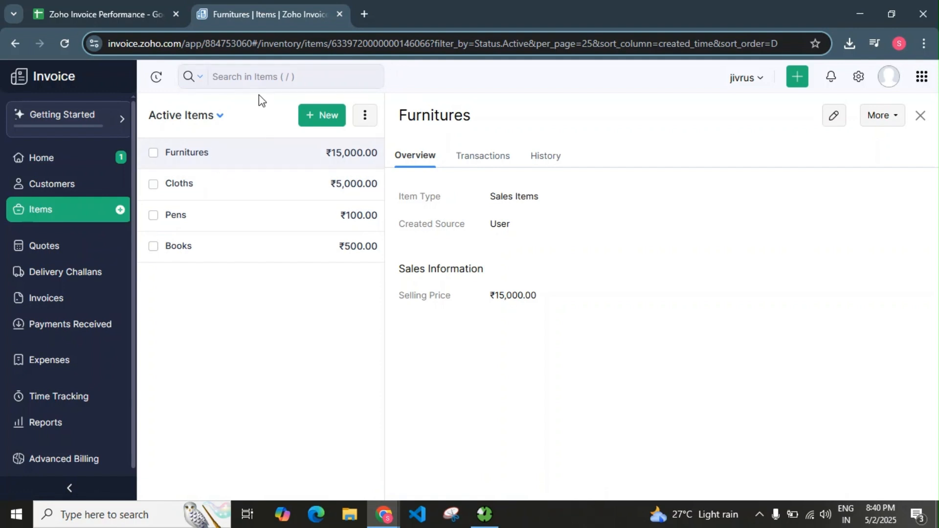
pyautogui.doubleClick(355, 39)
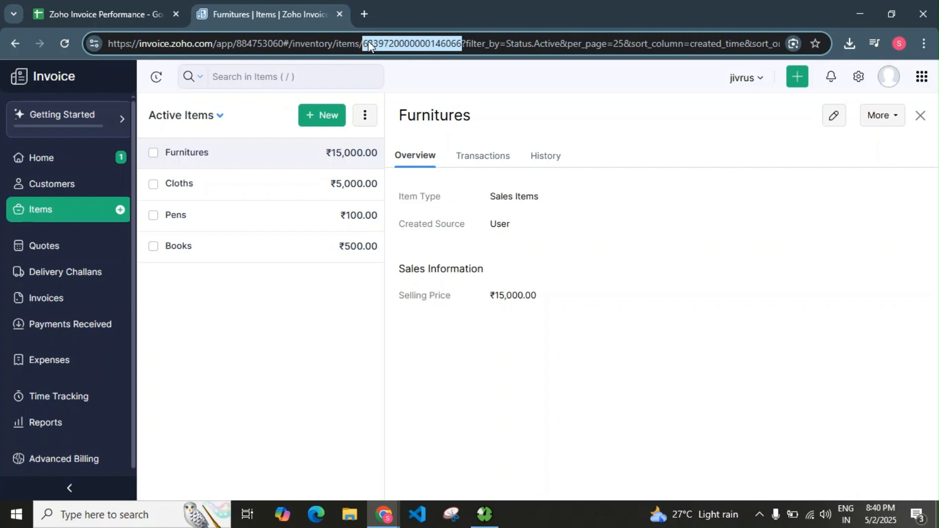
pyautogui.click(128, 17)
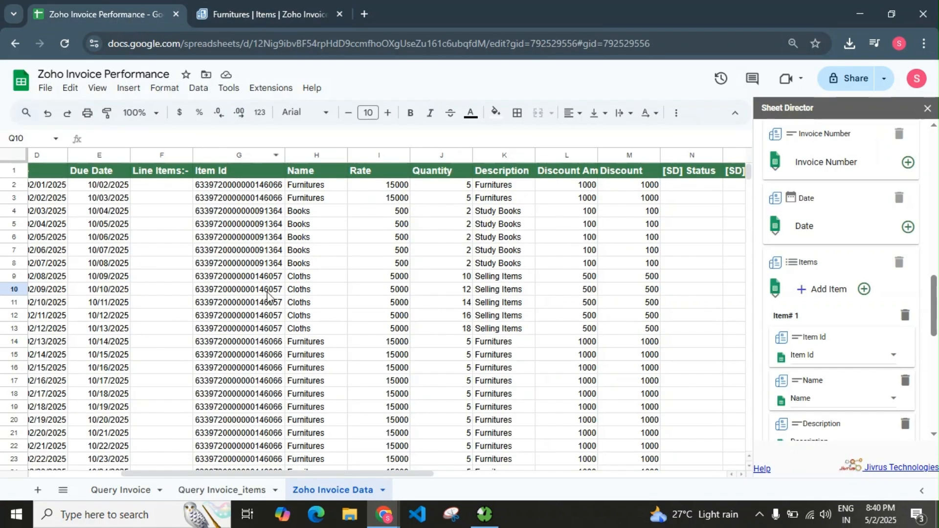
# Execute the posting service and post all ready records from the Zoho Invoice Data sheet to Zoho Invoice
pyautogui.moveTo(225, 477); pyautogui.dragTo(366, 478)
pyautogui.scroll(-3, 889, 274)
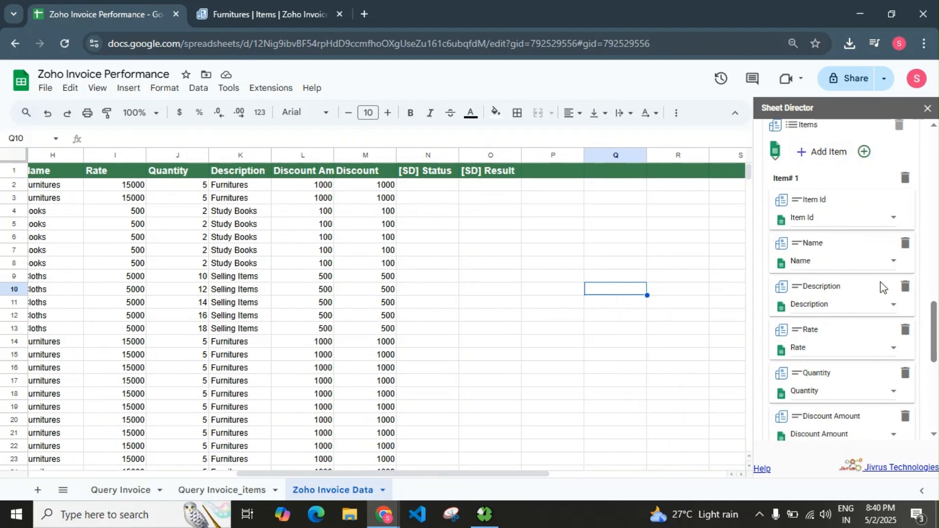
pyautogui.scroll(-10, 871, 348)
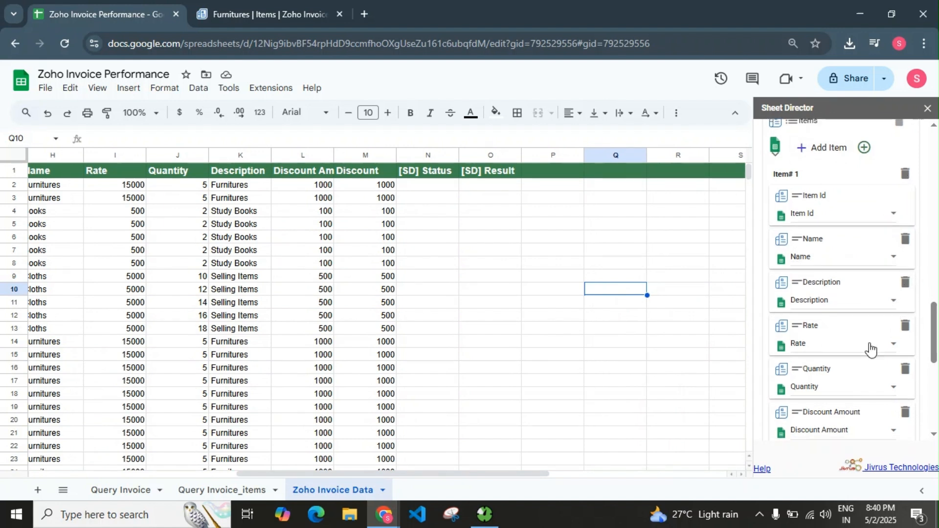
pyautogui.click(792, 431)
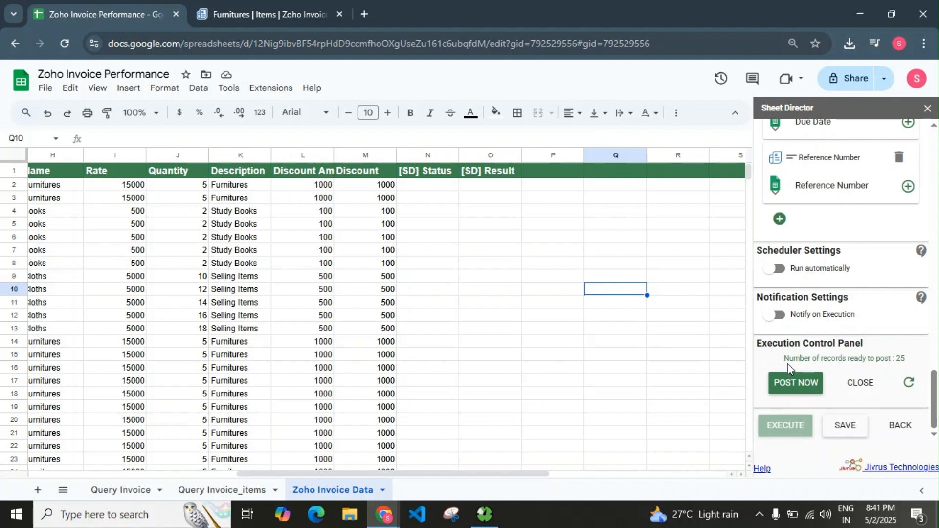
pyautogui.moveTo(788, 361); pyautogui.dragTo(904, 357)
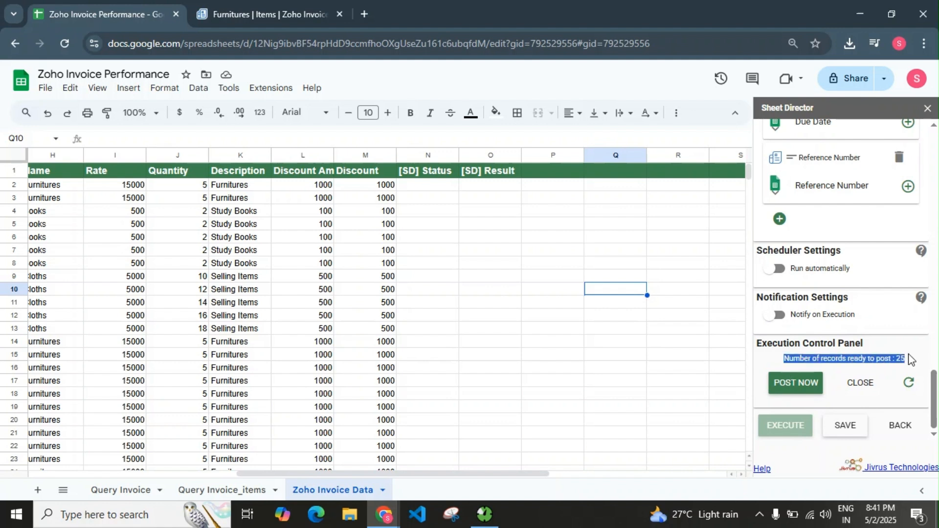
pyautogui.click(908, 362)
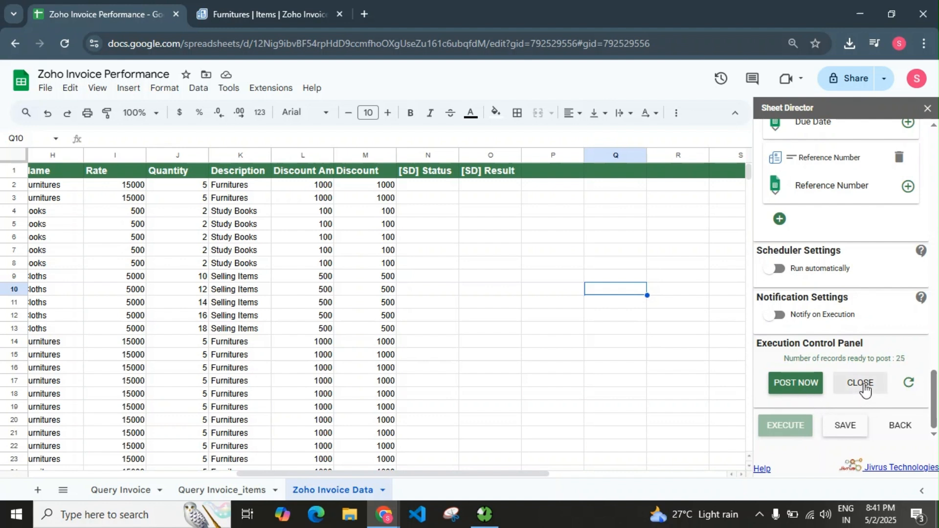
pyautogui.click(788, 385)
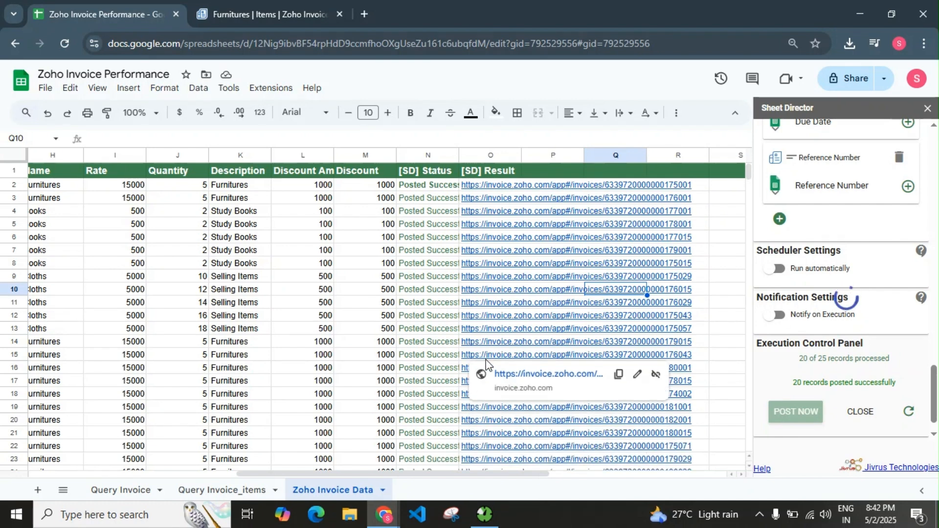
# Switch to Zoho Invoice and check the full invoice list for the newly posted invoices
pyautogui.click(251, 7)
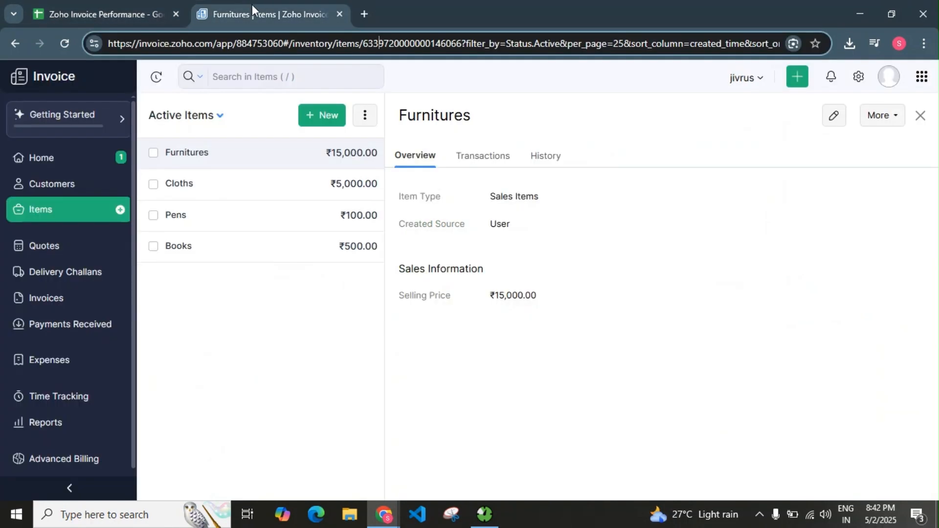
pyautogui.click(62, 299)
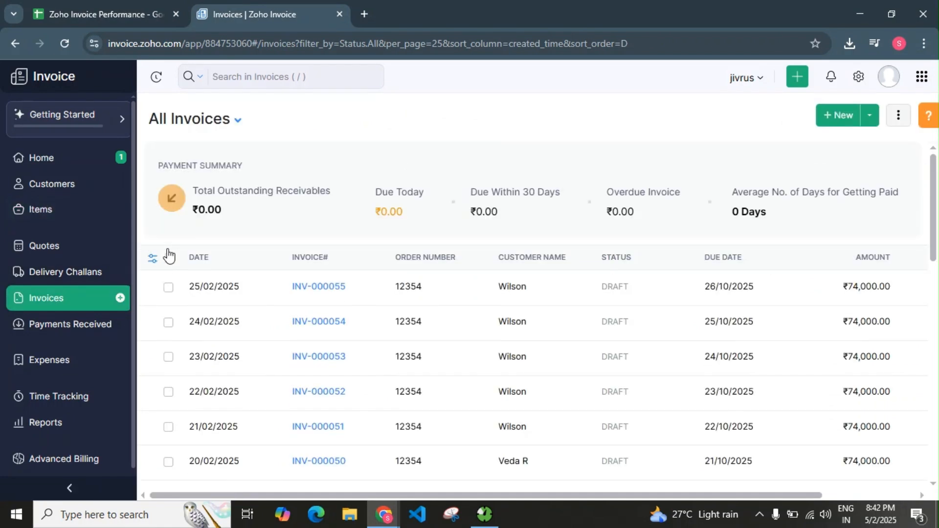
pyautogui.scroll(-2, 353, 323)
pyautogui.scroll(-5, 372, 293)
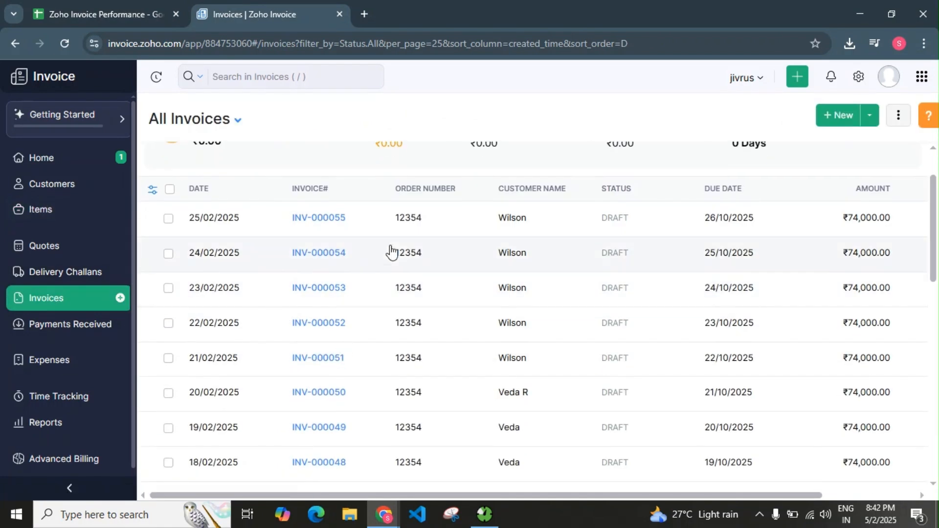
pyautogui.scroll(-6, 389, 327)
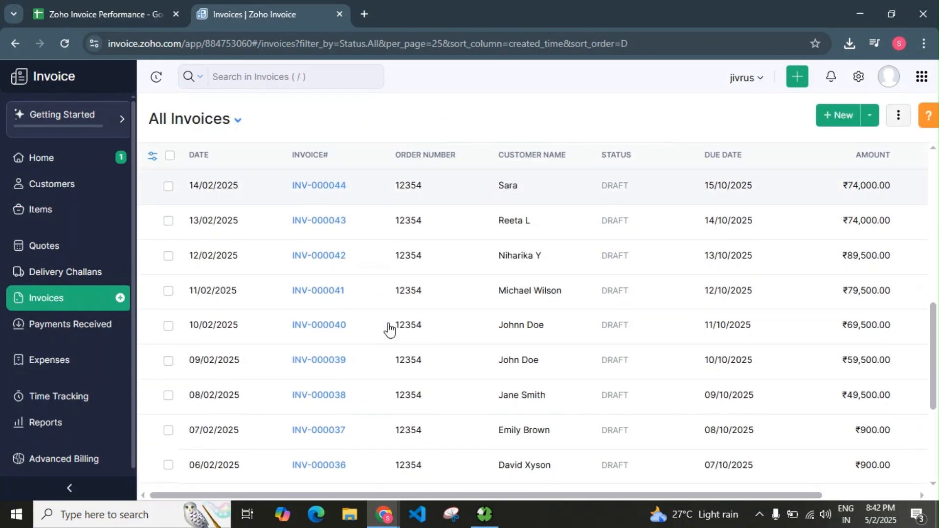
pyautogui.scroll(10, 388, 329)
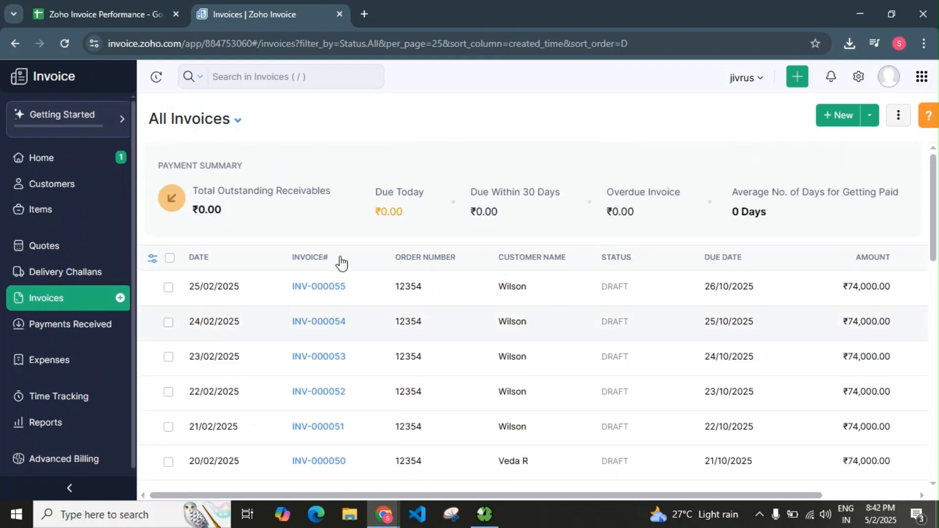
# Switch back to the Zoho Invoice Performance spreadsheet and save the posting service in Sheet Director
pyautogui.click(97, 14)
pyautogui.click(845, 424)
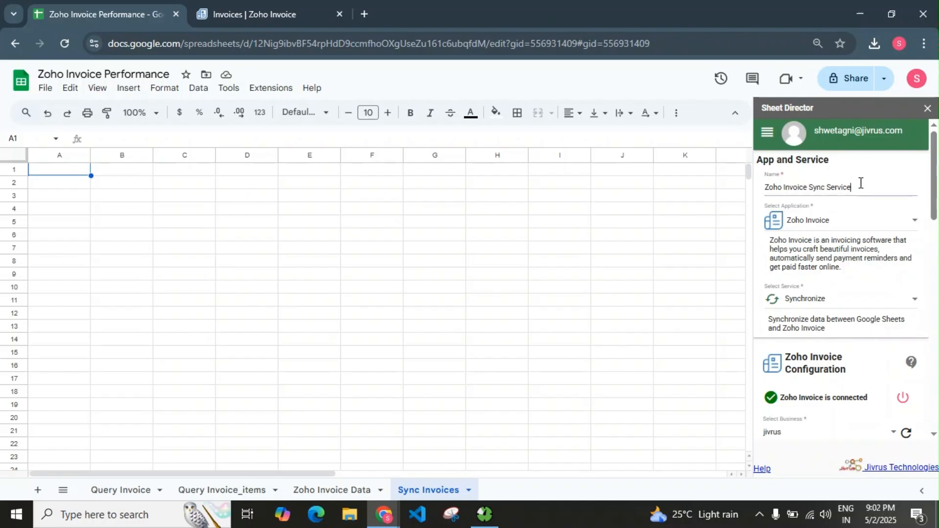
# Choose Invoices as the object to synchronize in the Zoho Invoice Sync Service
pyautogui.moveTo(860, 186); pyautogui.dragTo(755, 190)
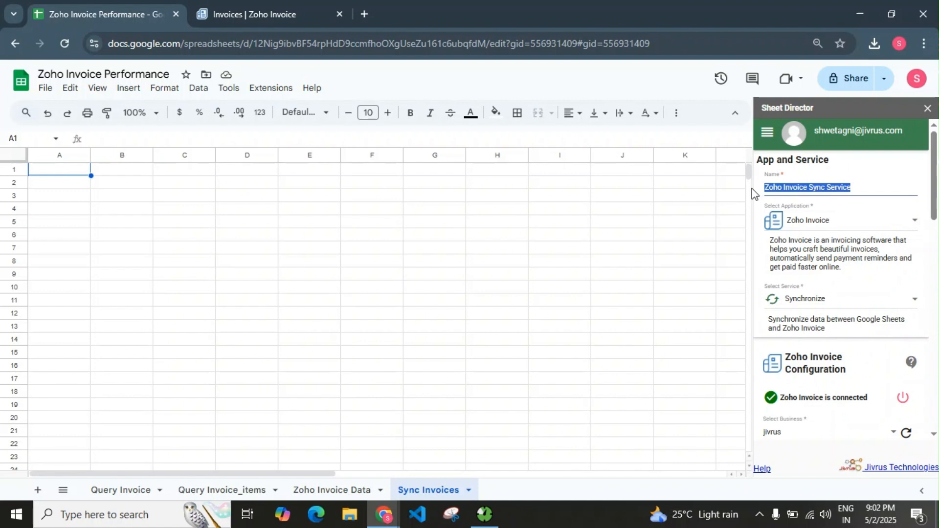
pyautogui.click(813, 191)
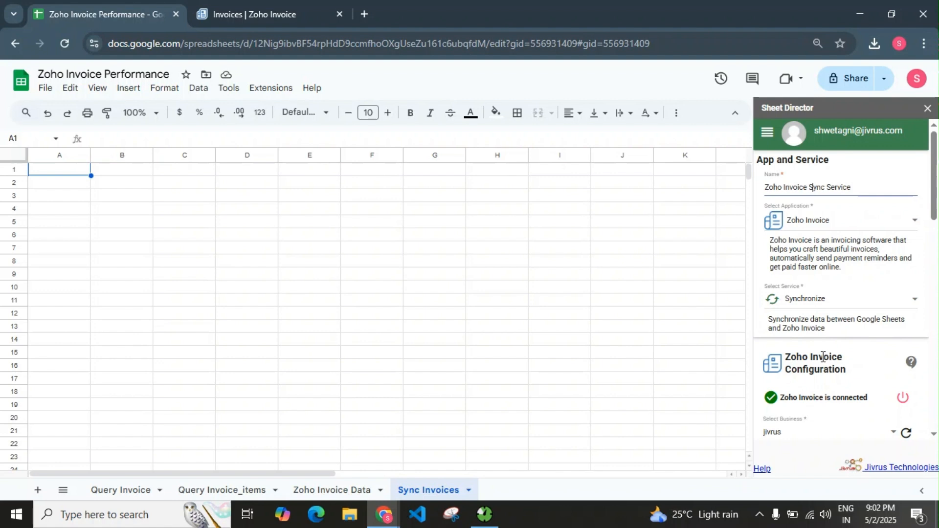
pyautogui.scroll(-3, 823, 357)
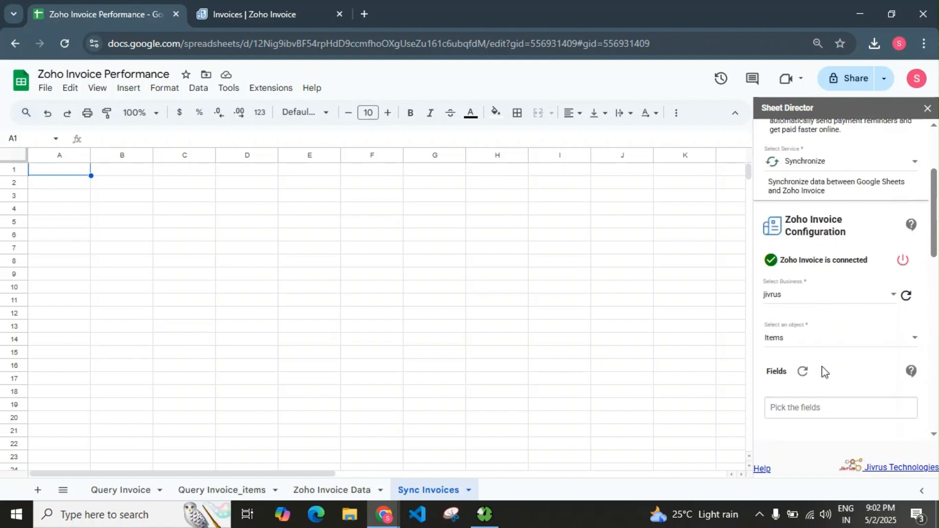
pyautogui.click(798, 342)
pyautogui.click(802, 395)
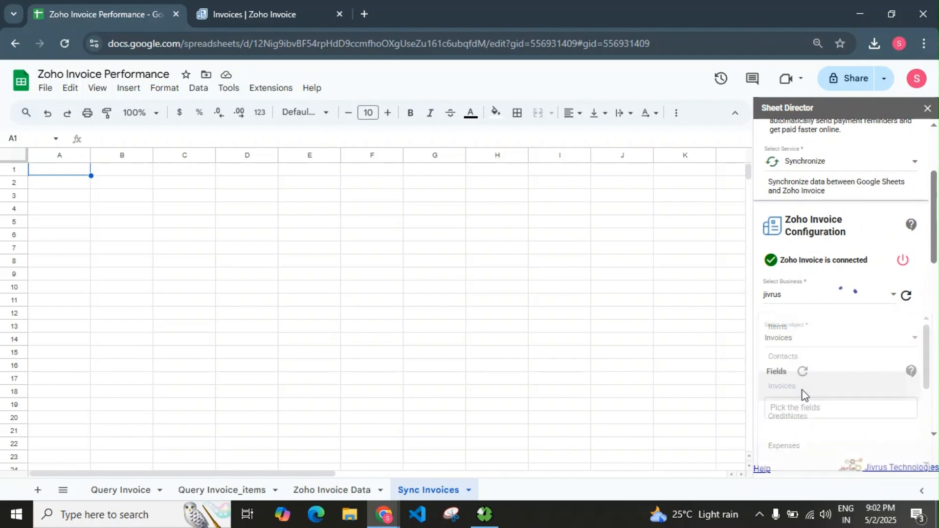
# Pick the fields Invoice Id, Invoice Number, Customer_Name, Date, Due Date and Items for the invoice synchronization
pyautogui.scroll(-1, 821, 387)
pyautogui.click(814, 338)
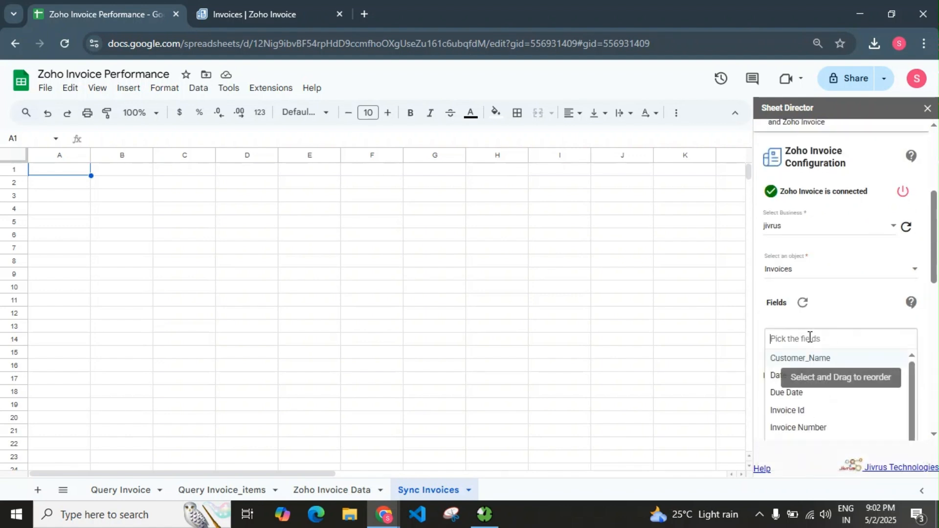
pyautogui.click(830, 413)
pyautogui.click(830, 413)
pyautogui.click(816, 361)
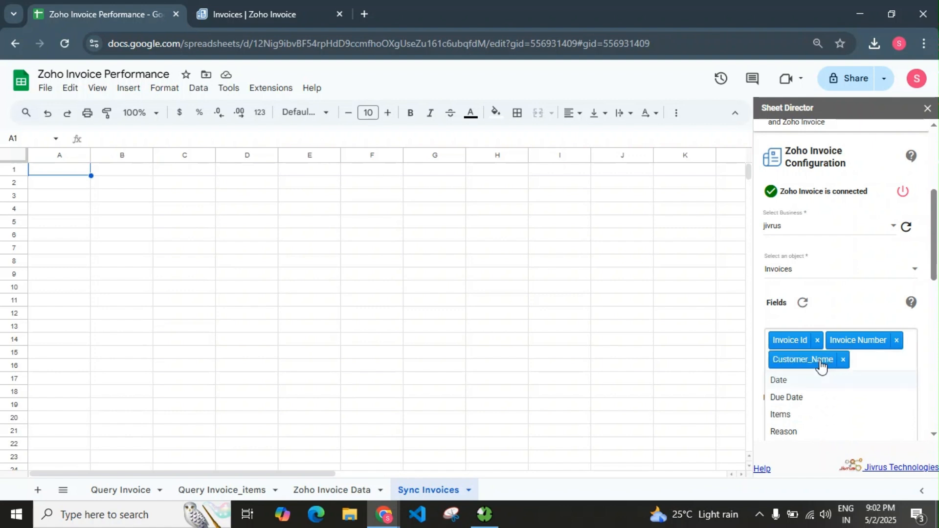
pyautogui.scroll(-1, 807, 362)
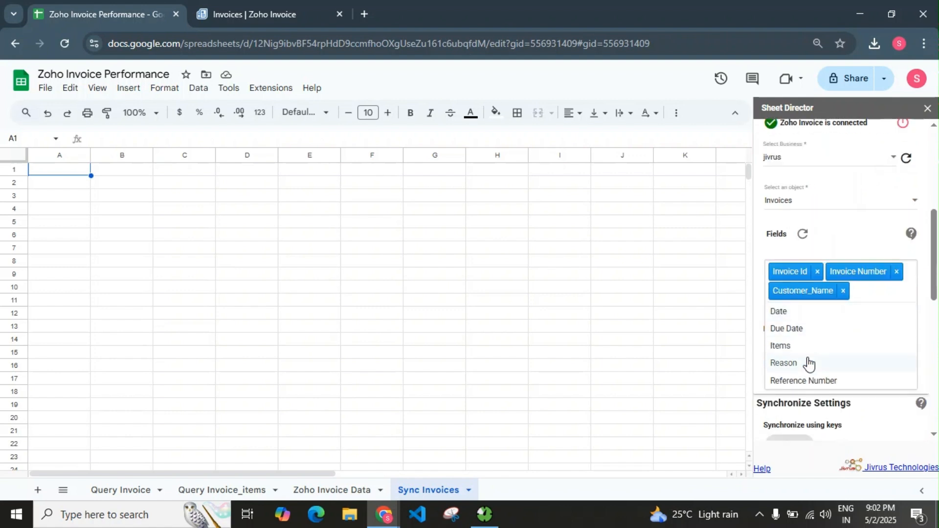
pyautogui.click(783, 313)
pyautogui.click(788, 312)
pyautogui.click(793, 331)
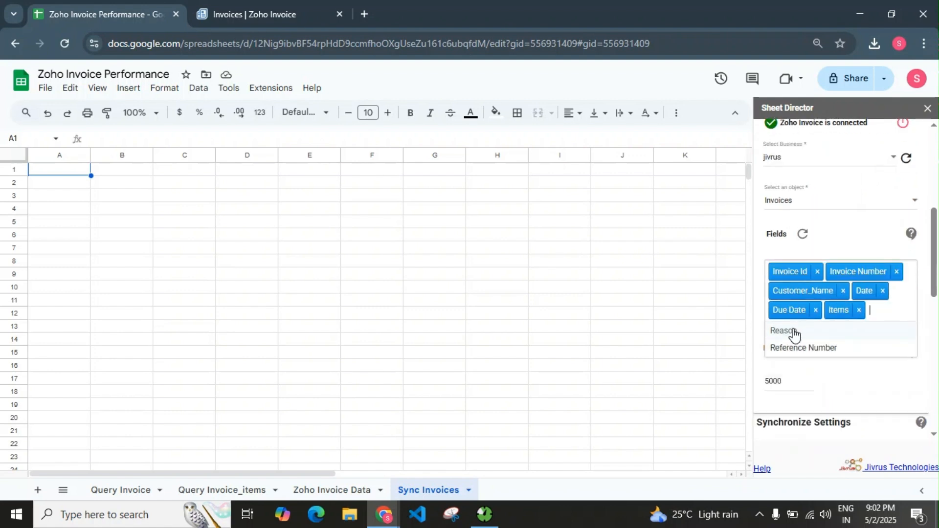
pyautogui.click(840, 240)
# Set the sync service's Max Results to 25
pyautogui.doubleClick(772, 384)
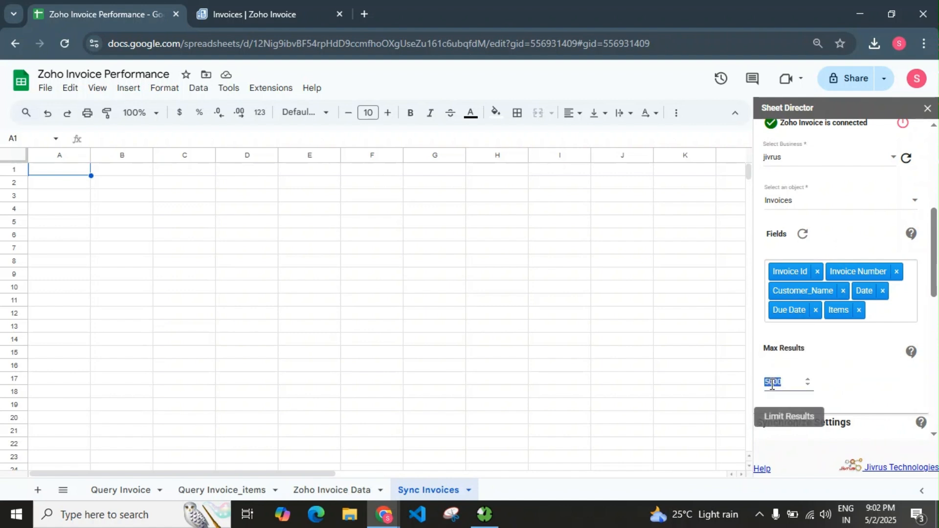
pyautogui.scroll(-2, 773, 381)
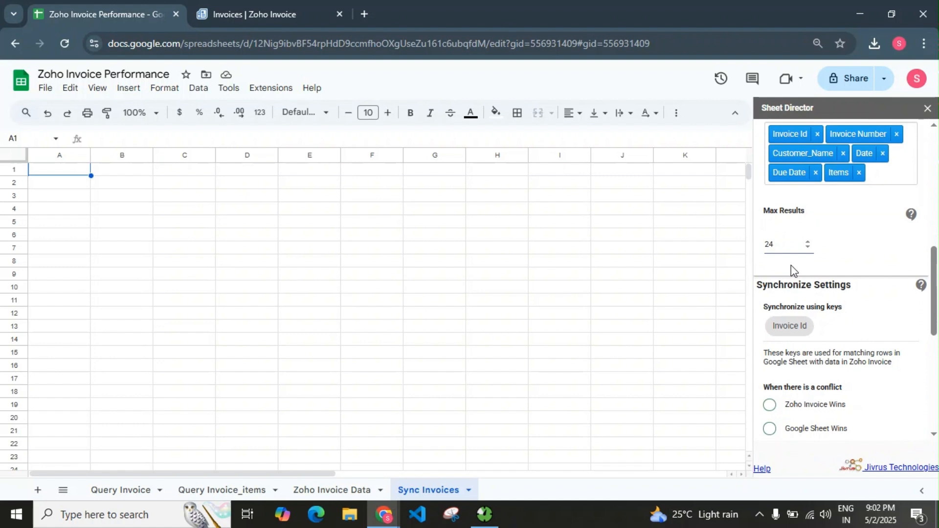
pyautogui.write('5')
pyautogui.scroll(2, 797, 334)
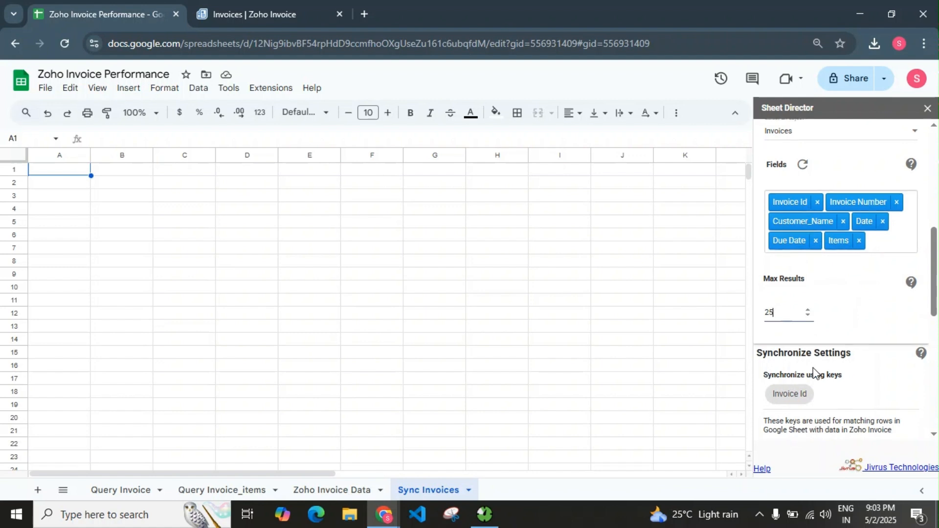
# Compare the descriptions of the Zoho Invoice Wins and Google Sheet Wins conflict options and select Google Sheet Wins
pyautogui.scroll(-1, 813, 368)
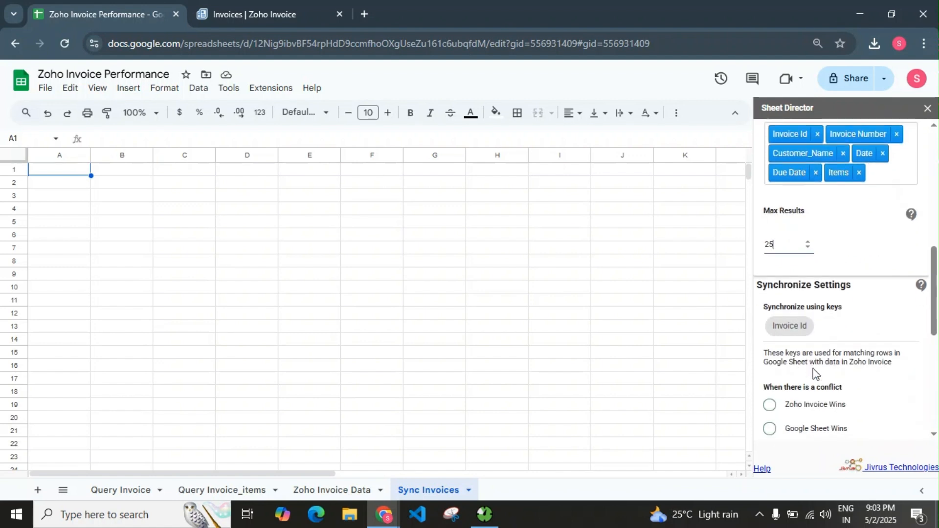
pyautogui.scroll(-1, 813, 369)
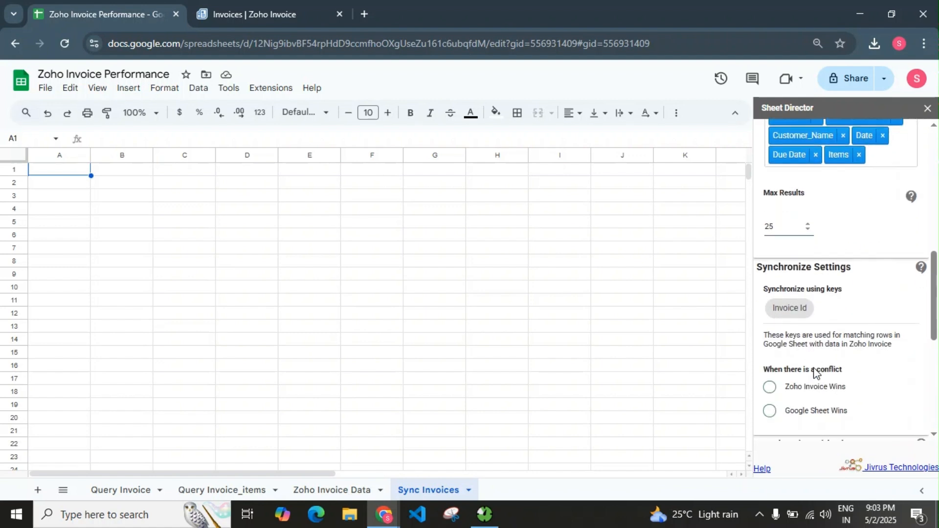
pyautogui.click(811, 339)
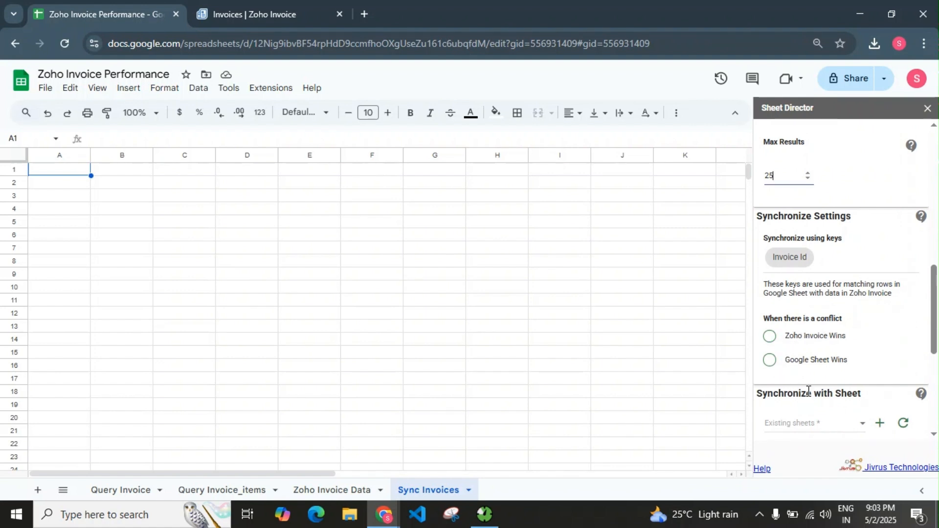
pyautogui.click(808, 338)
pyautogui.click(810, 364)
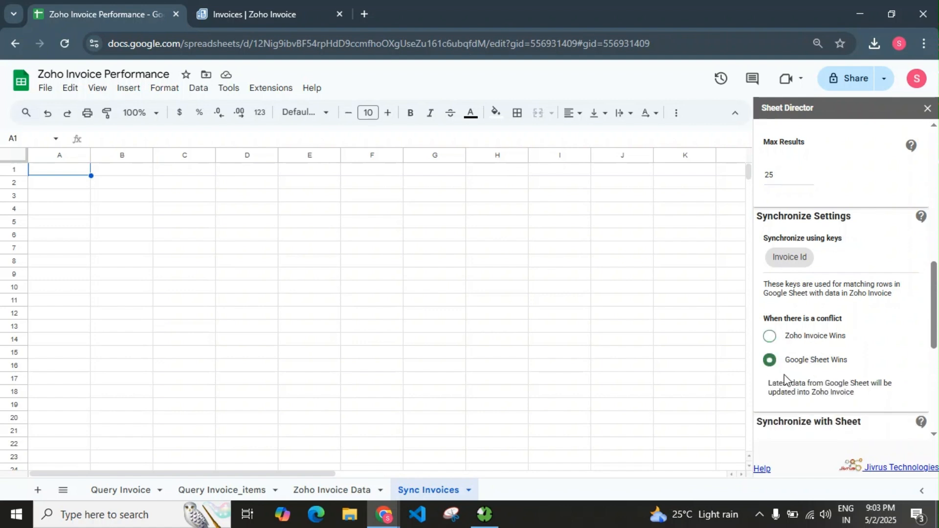
pyautogui.click(800, 341)
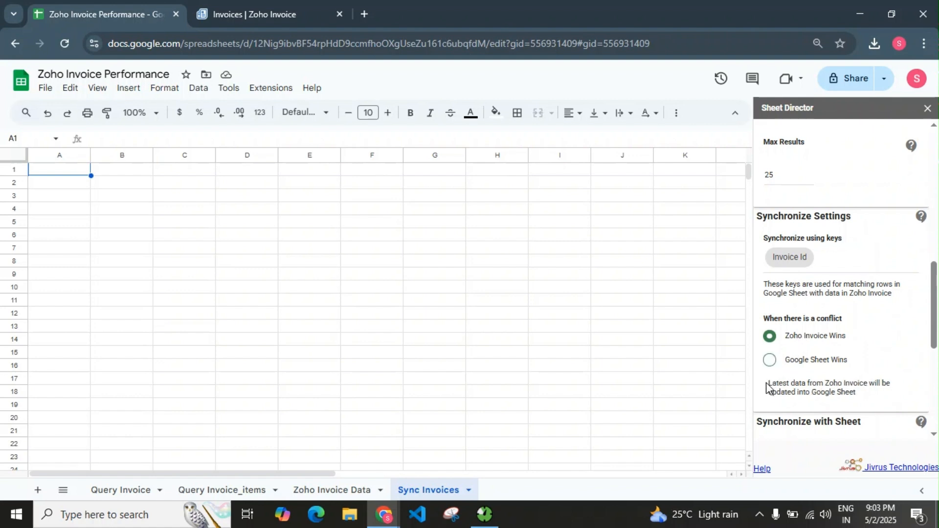
pyautogui.moveTo(767, 384); pyautogui.dragTo(886, 399)
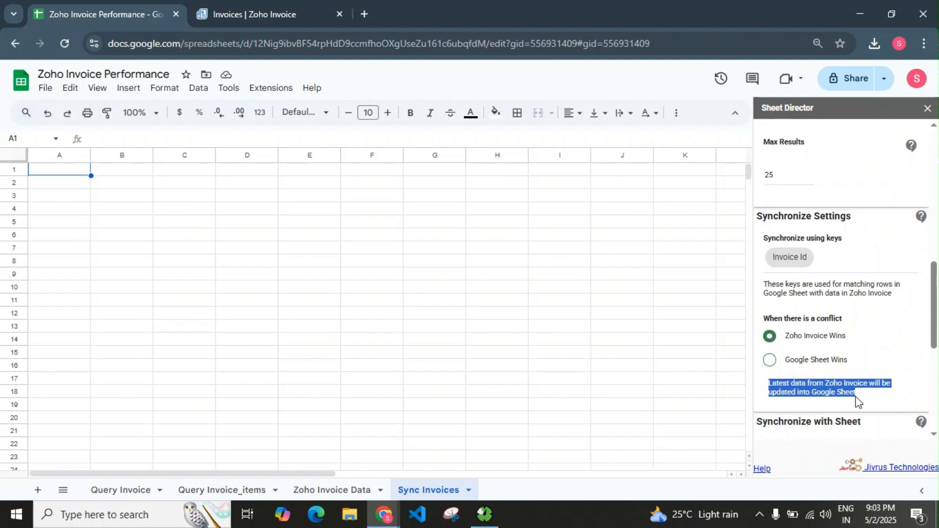
pyautogui.click(793, 362)
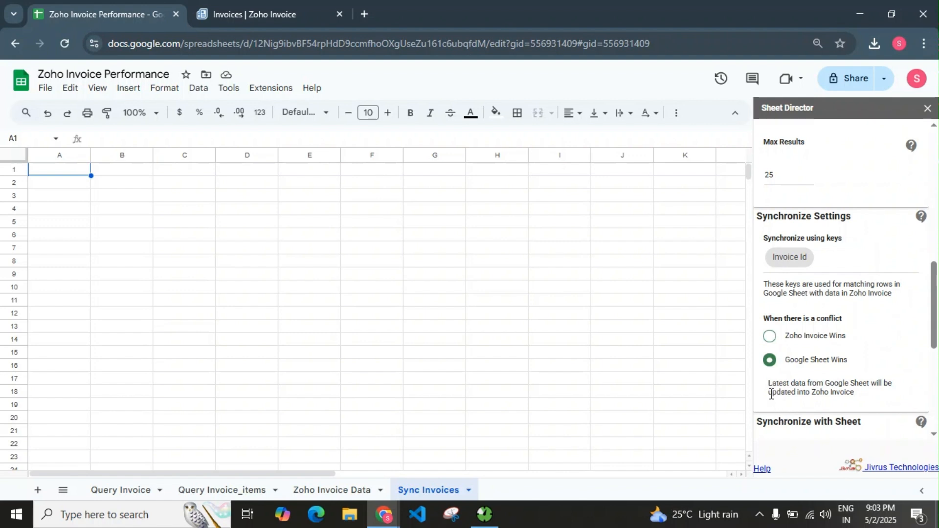
pyautogui.moveTo(766, 386); pyautogui.dragTo(888, 394)
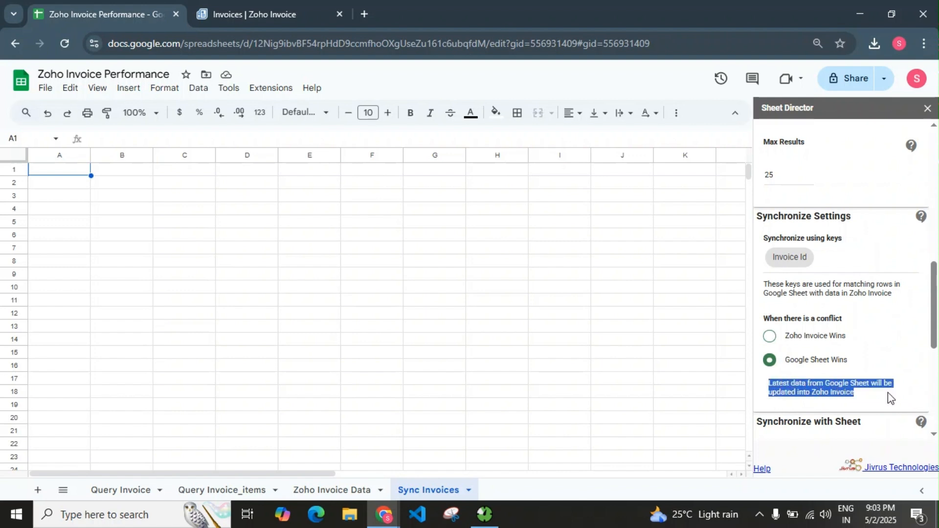
# Refresh the list of existing sheets and choose Sync Invoices as the synchronization sheet, starting at cell A1
pyautogui.click(848, 396)
pyautogui.scroll(-3, 838, 392)
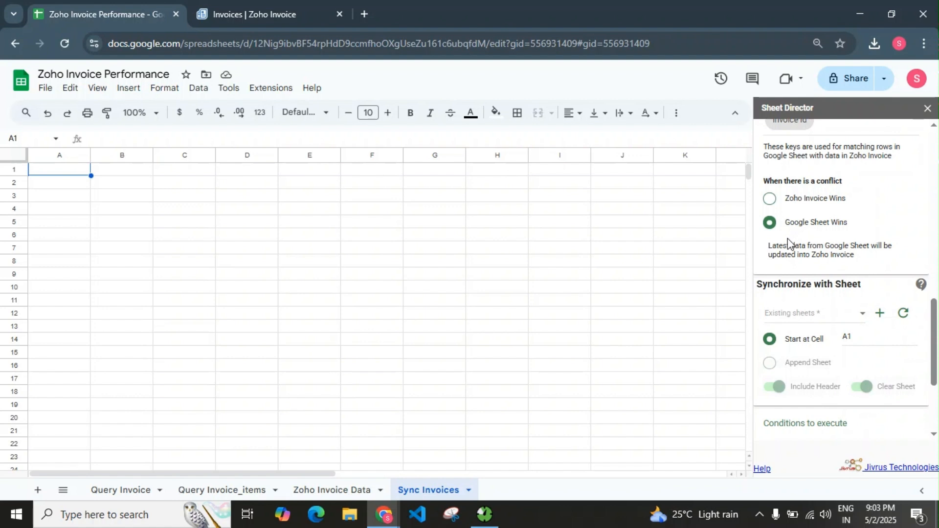
pyautogui.click(904, 313)
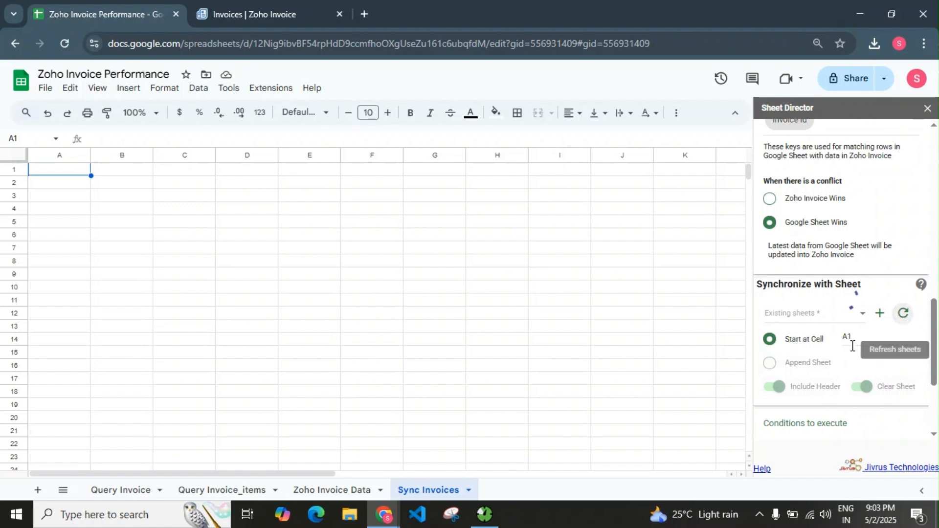
pyautogui.click(804, 320)
pyautogui.click(808, 399)
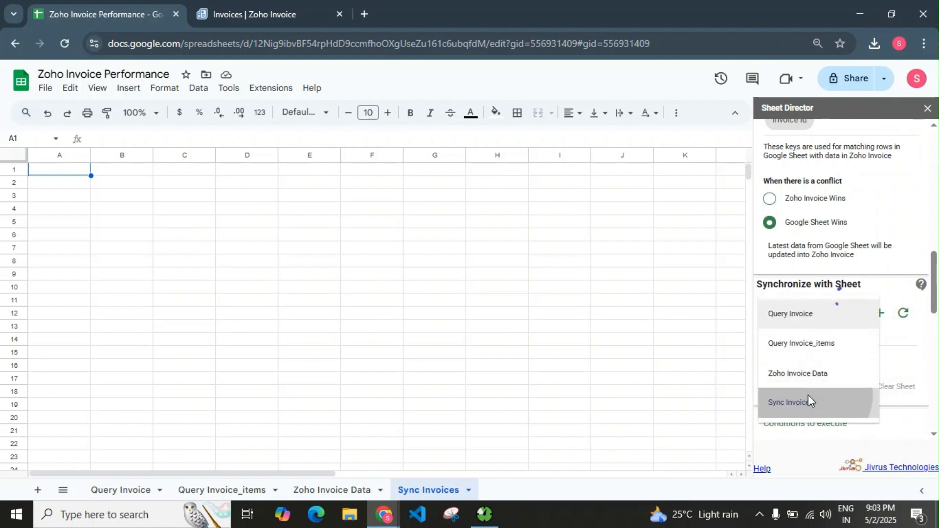
pyautogui.click(865, 338)
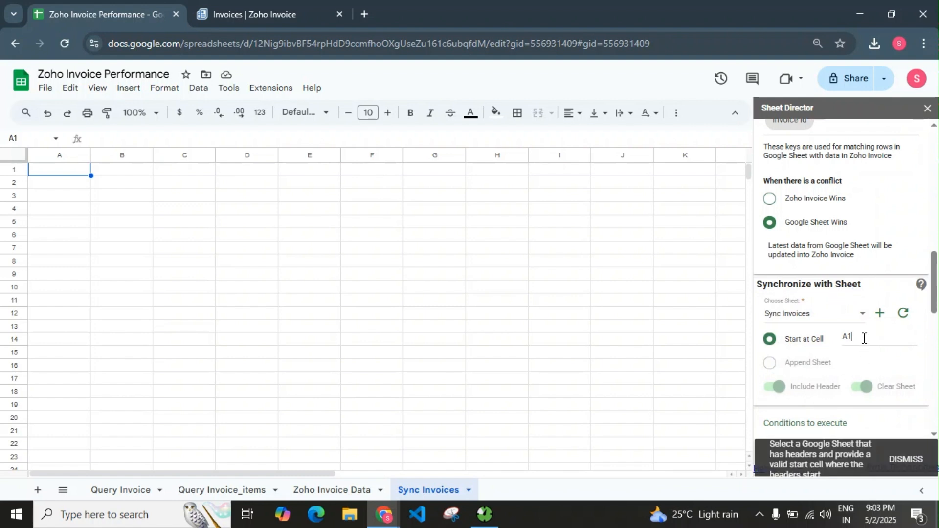
pyautogui.click(904, 459)
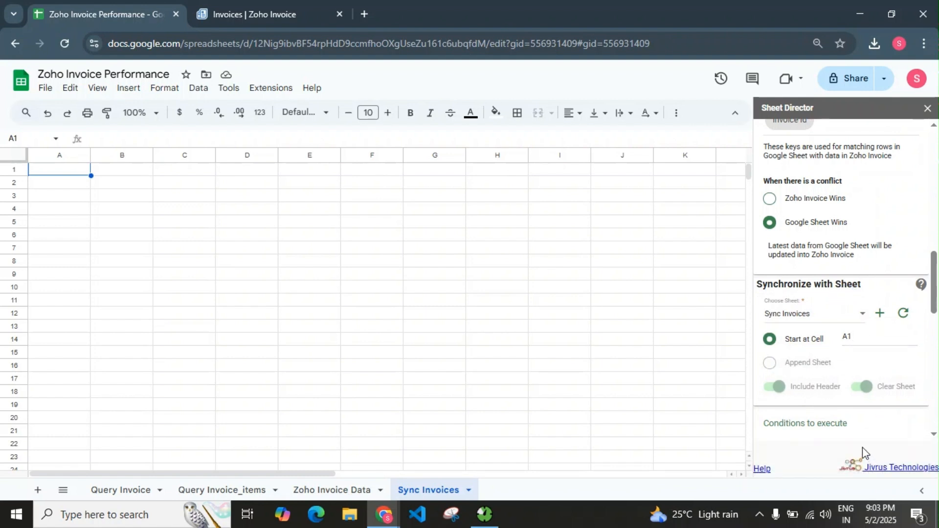
# Execute the synchronization, get the records from Zoho Invoice into the empty sheet first, and glance at the Sync Invoices_items sheet
pyautogui.scroll(-1, 851, 433)
pyautogui.scroll(-7, 808, 409)
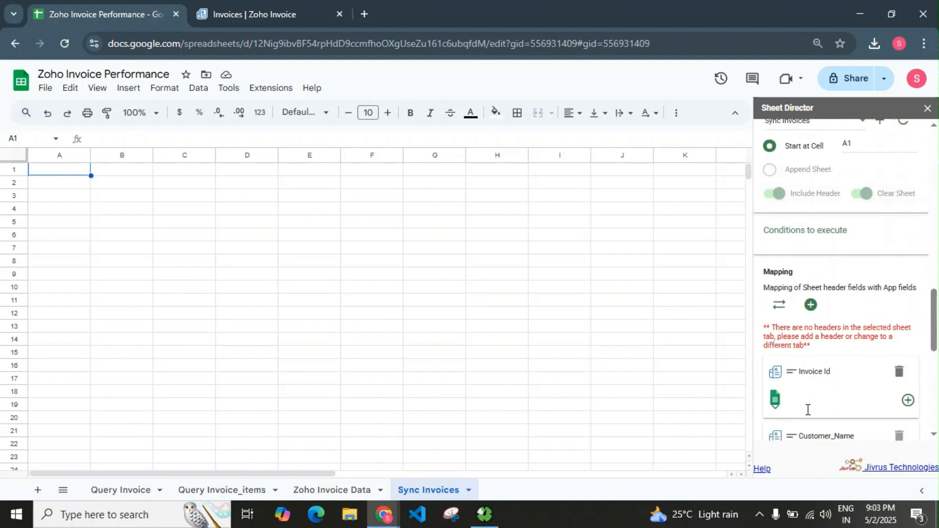
pyautogui.click(805, 433)
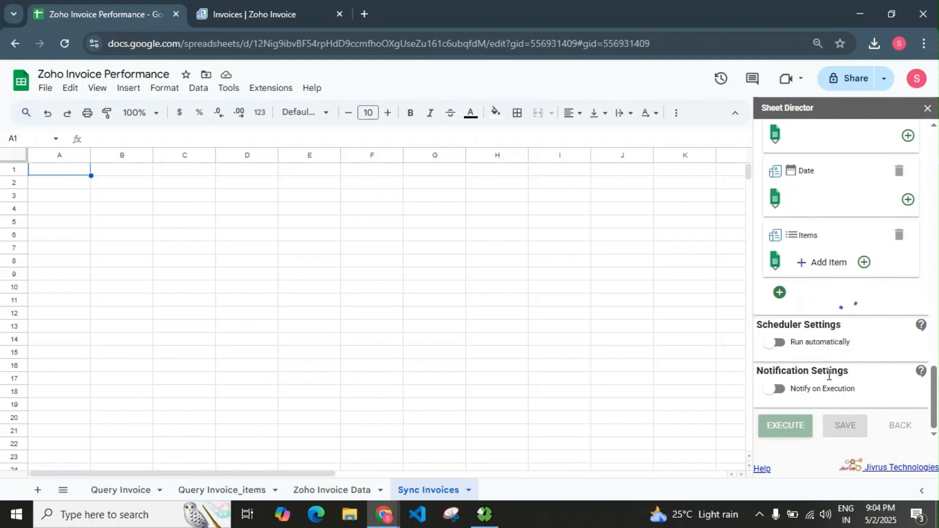
pyautogui.scroll(-3, 829, 375)
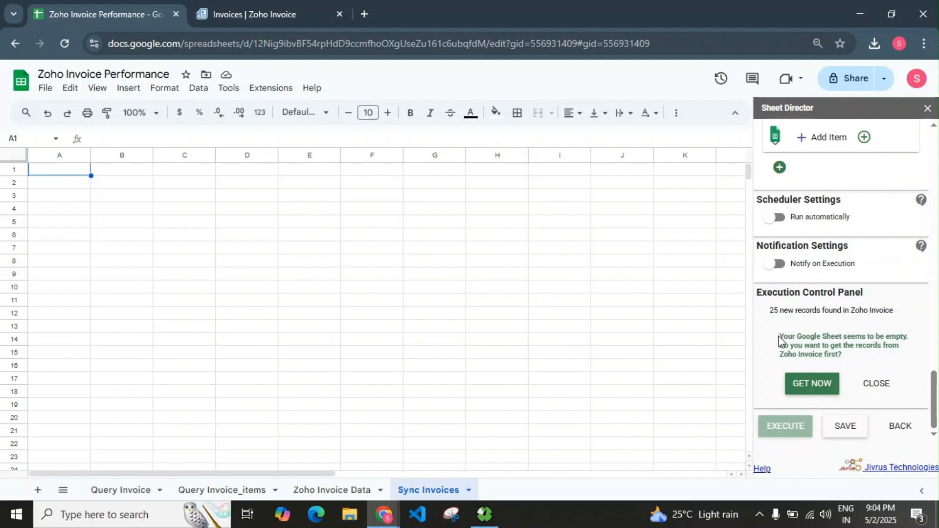
pyautogui.moveTo(779, 337); pyautogui.dragTo(871, 355)
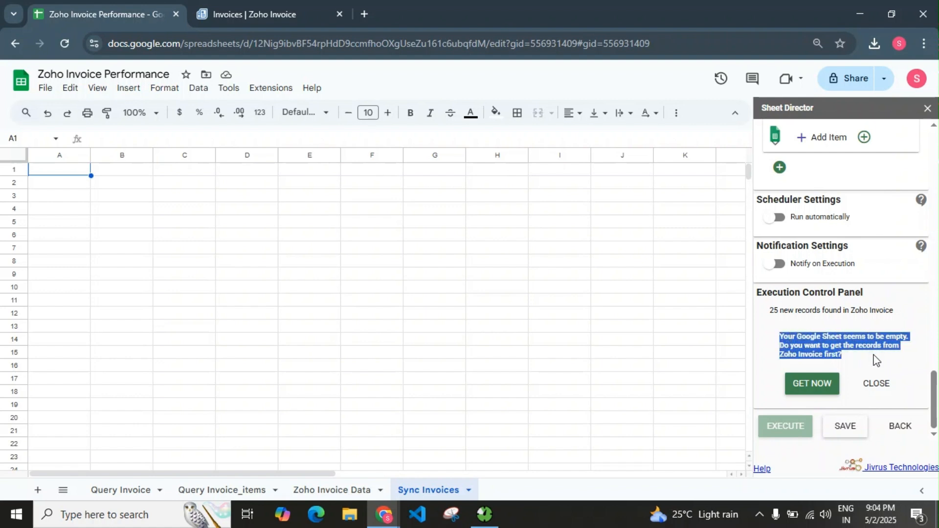
pyautogui.click(840, 349)
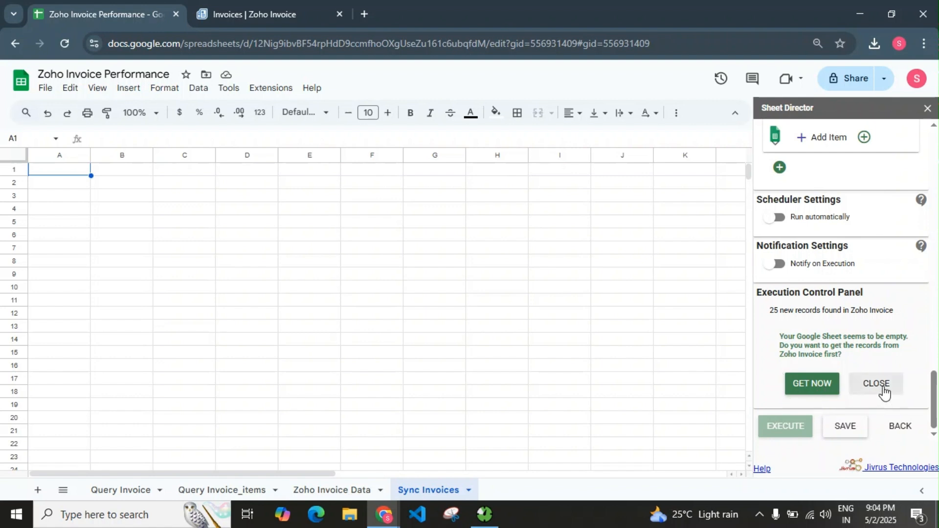
pyautogui.click(813, 387)
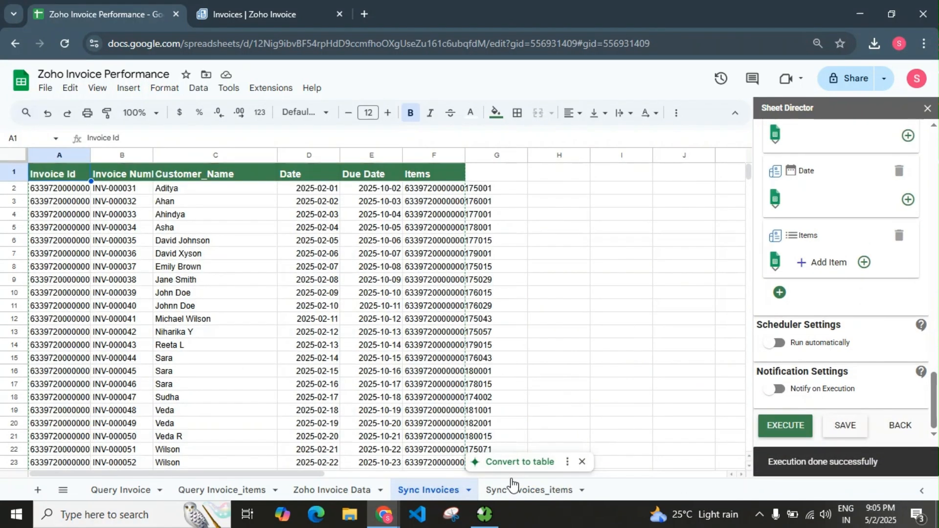
pyautogui.click(512, 489)
pyautogui.click(436, 491)
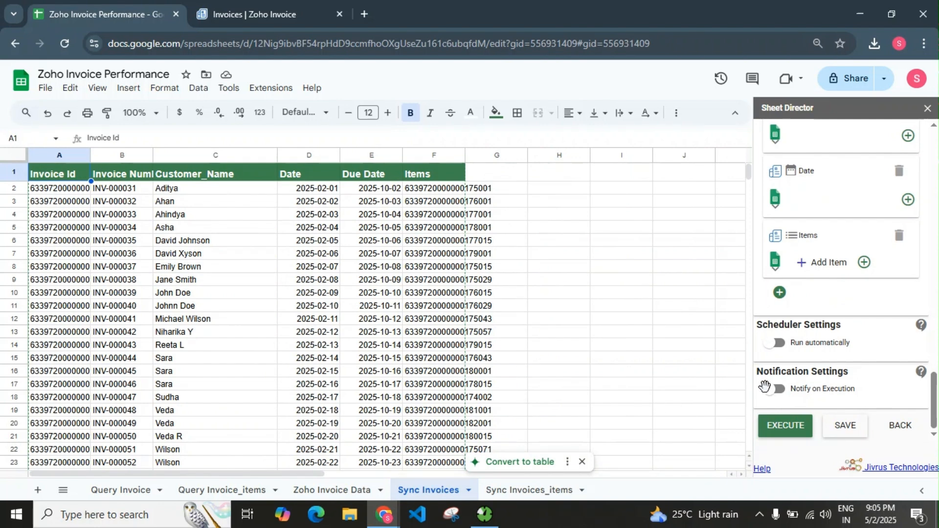
# Decline the intelligent mapping and map Invoice Id, Customer_Name, Invoice Number and Date to the sheet columns of the same names
pyautogui.scroll(6, 811, 372)
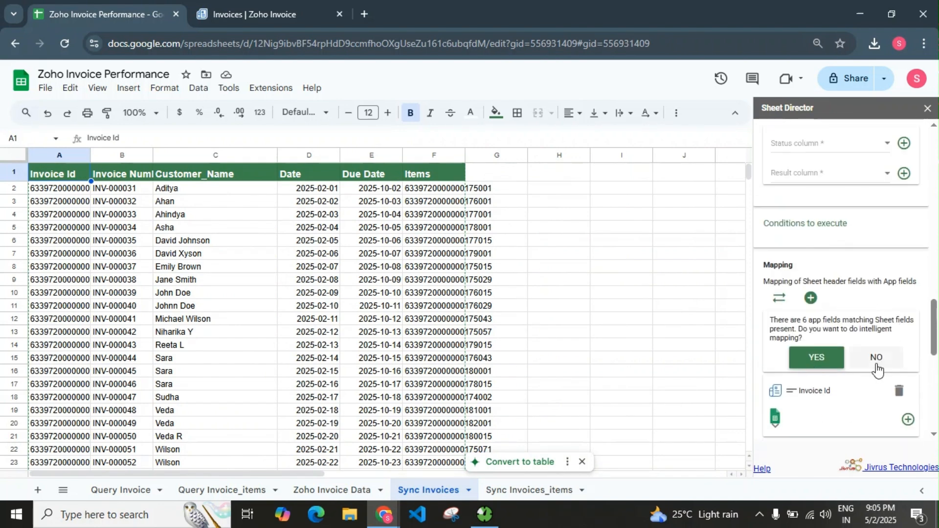
pyautogui.scroll(-2, 812, 342)
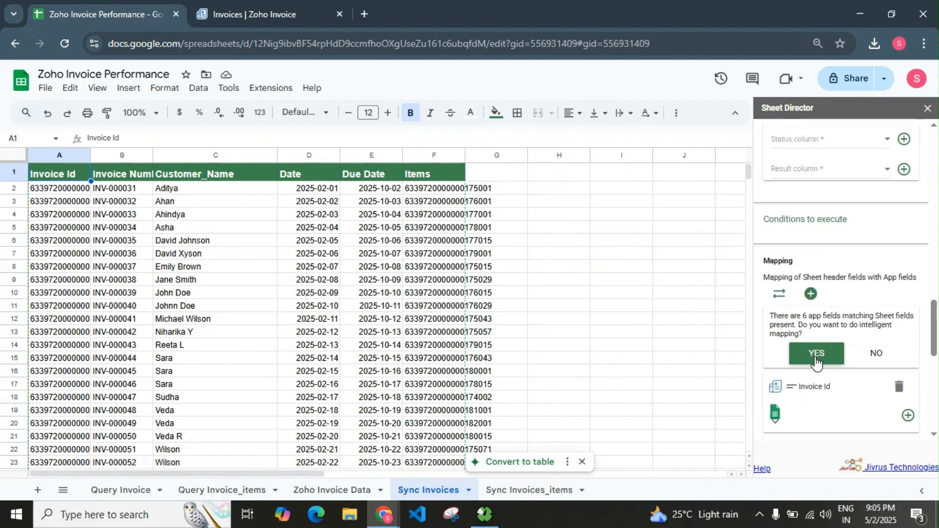
pyautogui.click(887, 292)
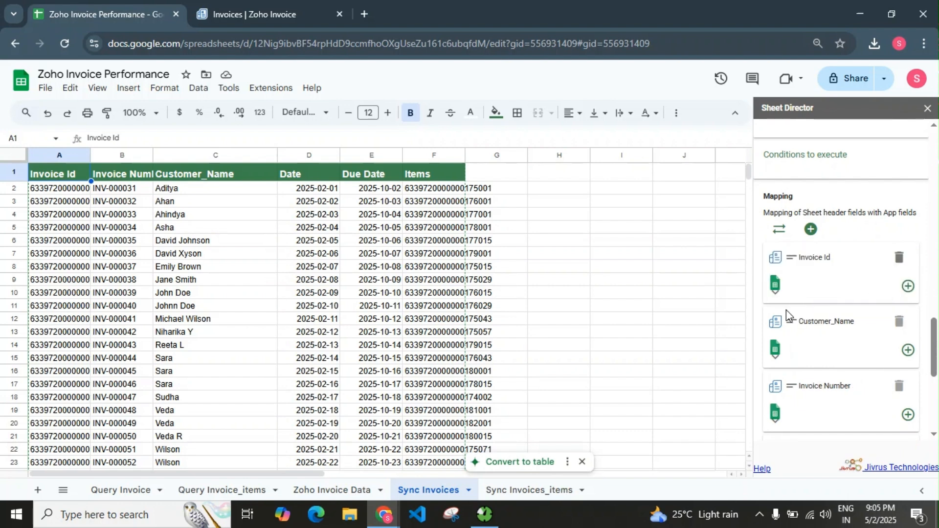
pyautogui.click(805, 286)
pyautogui.click(815, 310)
pyautogui.click(826, 354)
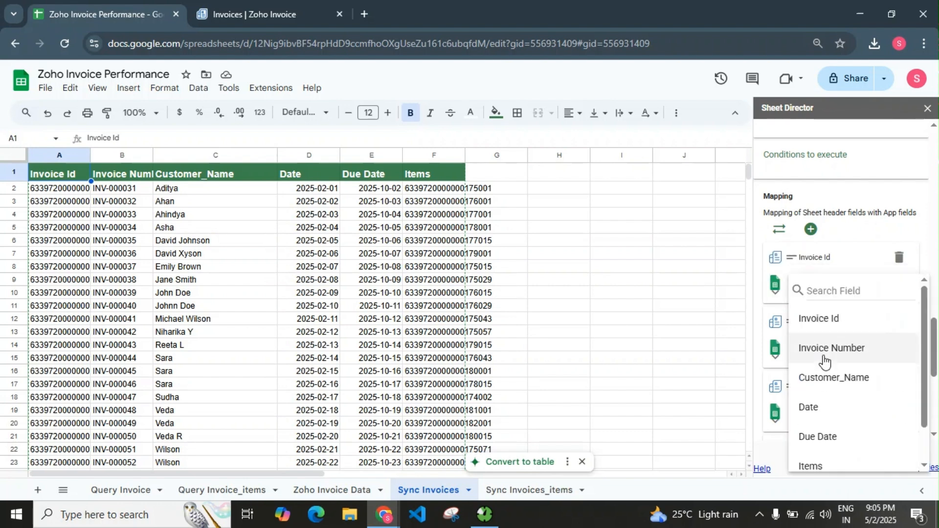
pyautogui.click(841, 380)
pyautogui.click(829, 352)
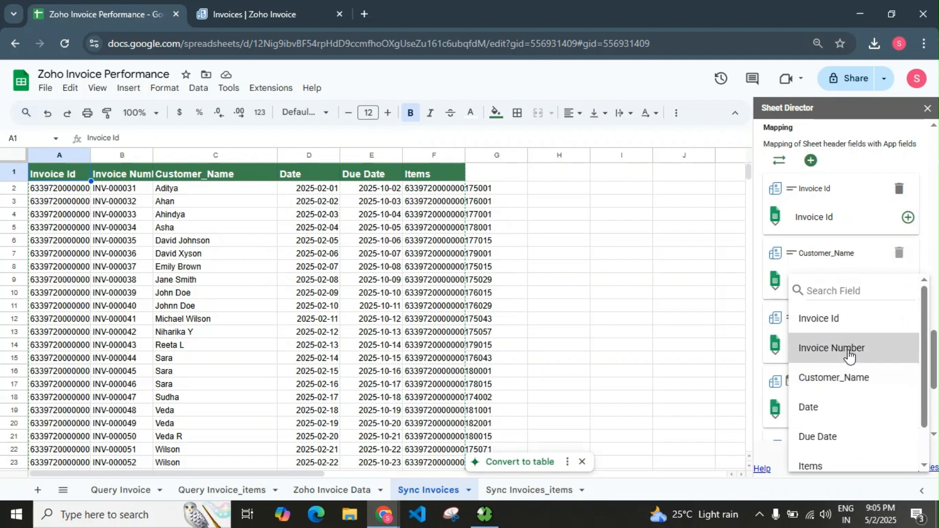
pyautogui.click(839, 349)
pyautogui.click(831, 337)
pyautogui.click(826, 413)
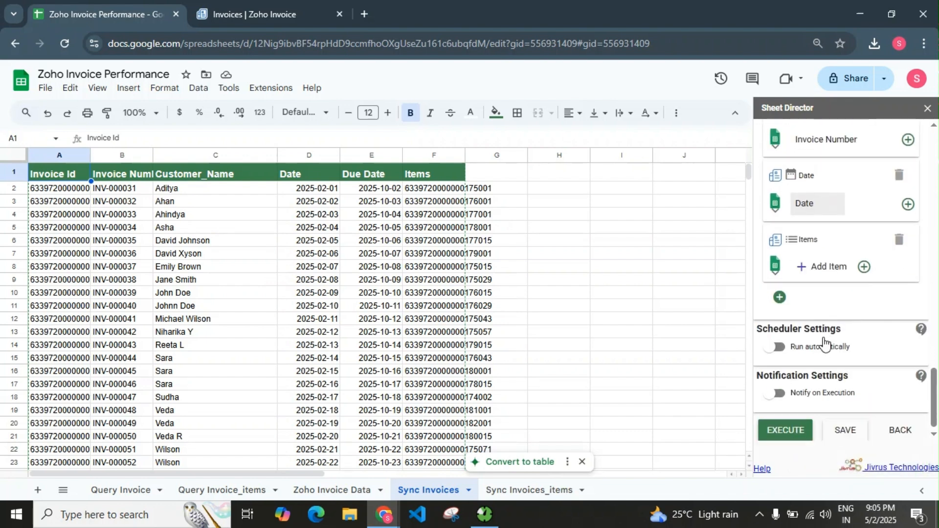
# Add the Due Date field to the mapping and map it to the sheet's Due Date column
pyautogui.click(780, 300)
pyautogui.click(801, 354)
pyautogui.click(806, 333)
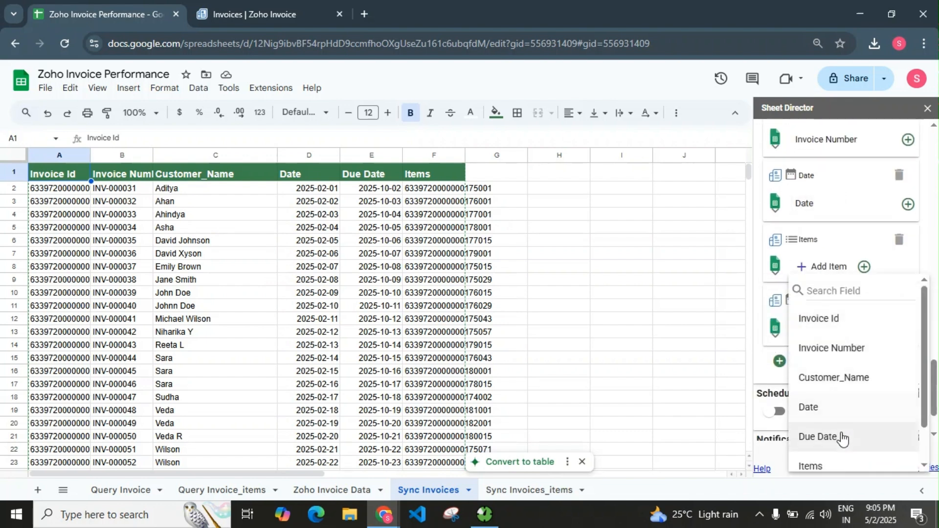
pyautogui.click(841, 436)
# Add an item to the Items mapping, map its Item Id to the Items column, and remove the item's other fields
pyautogui.click(827, 270)
pyautogui.click(829, 332)
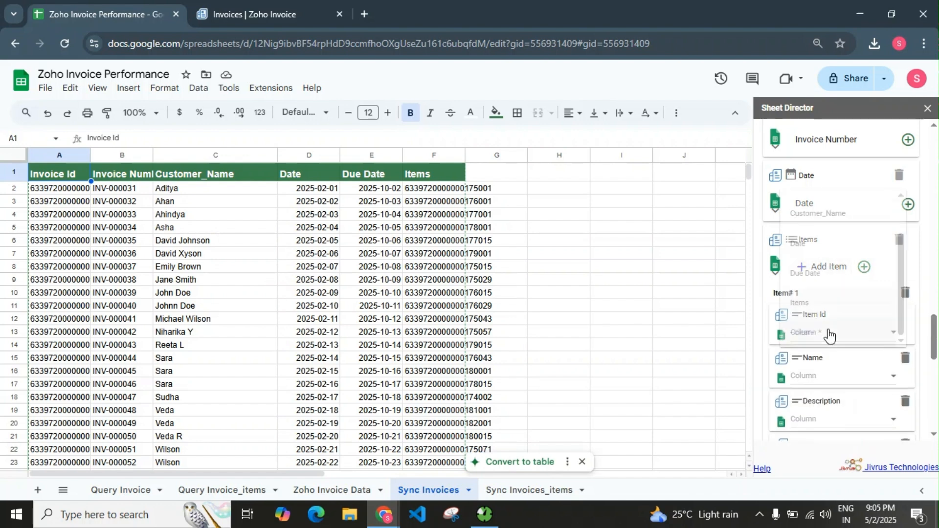
pyautogui.click(827, 308)
pyautogui.click(906, 361)
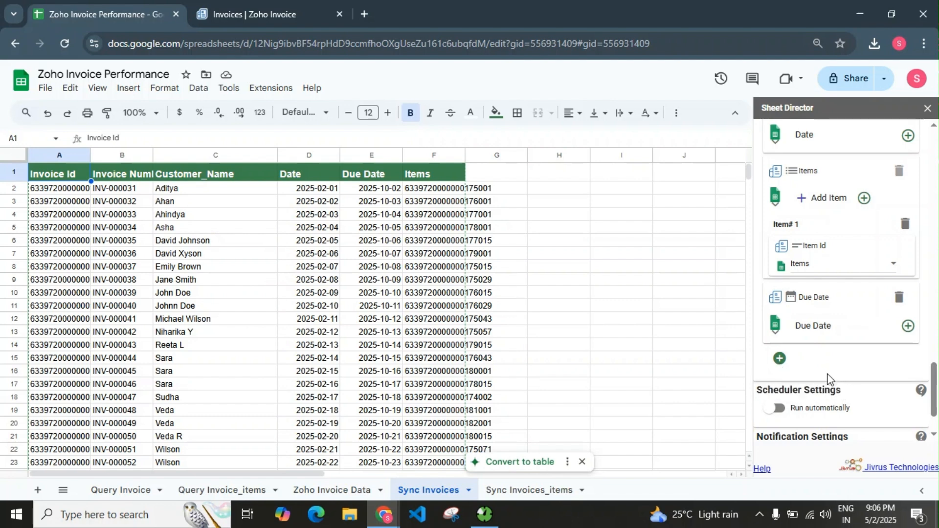
# Create the [SD] Status and [SD] Result columns as the synchronization's result columns
pyautogui.scroll(3, 848, 367)
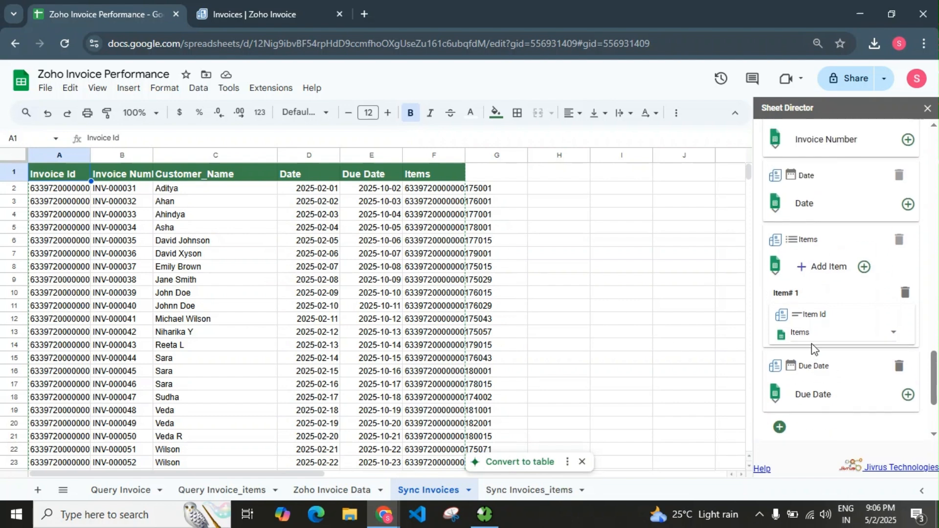
pyautogui.scroll(4, 813, 341)
pyautogui.scroll(5, 814, 341)
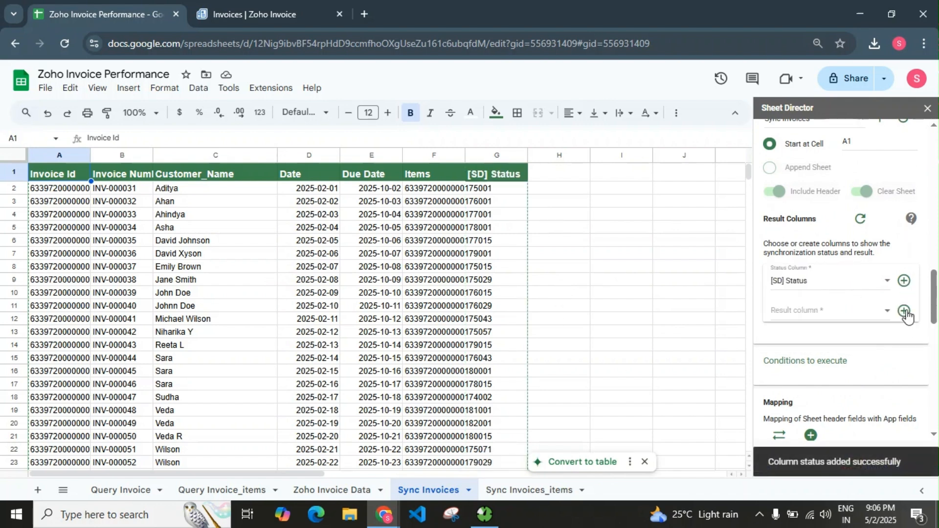
pyautogui.click(905, 312)
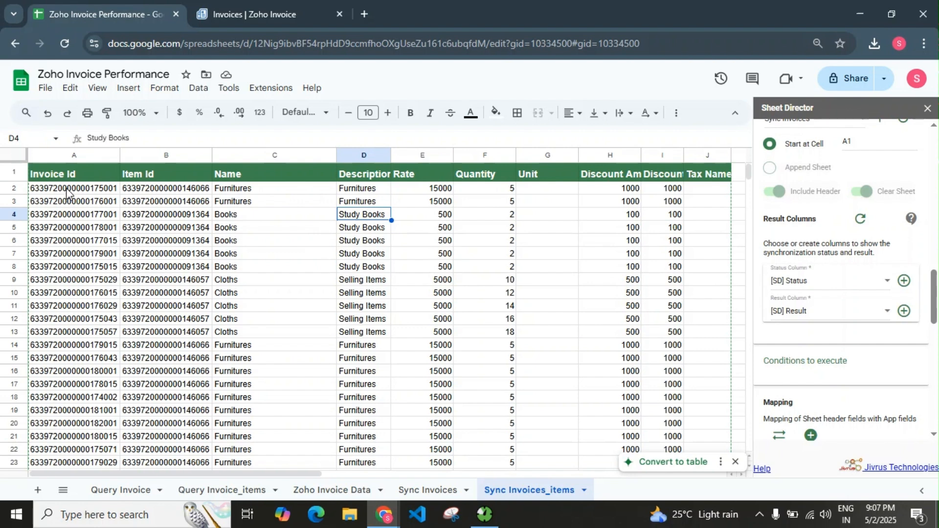
# Check the first row's Invoice Id in the Sync Invoices_items sheet against its invoice number in the Sync Invoices sheet
pyautogui.click(68, 189)
pyautogui.doubleClick(67, 188)
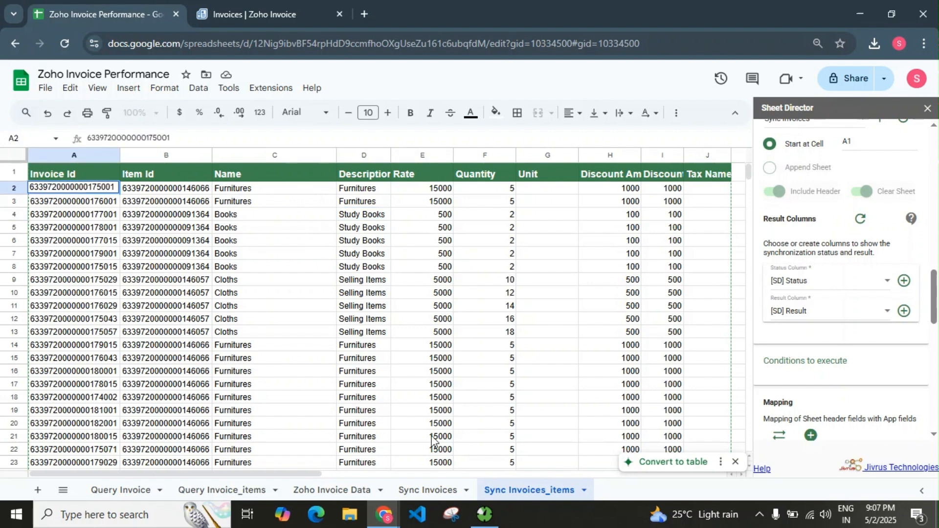
pyautogui.click(440, 491)
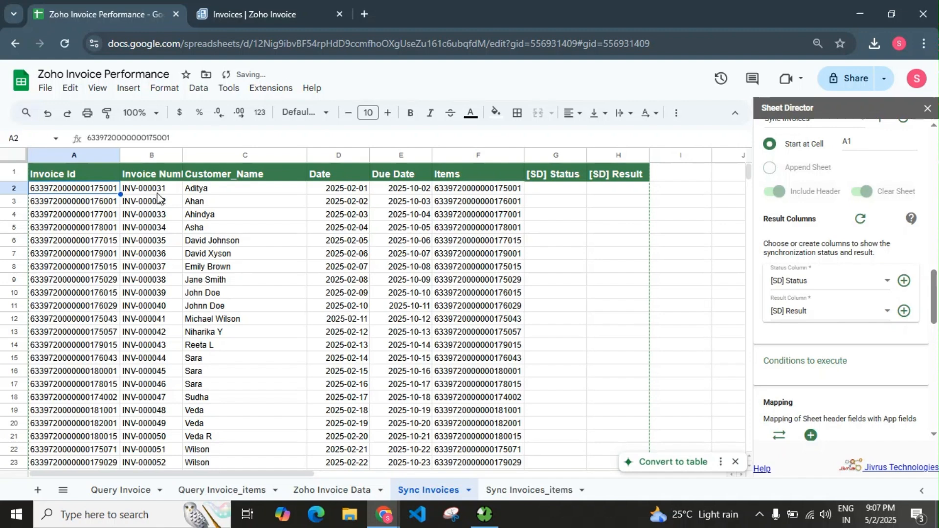
pyautogui.click(158, 192)
# Switch to Zoho Invoice, open invoice INV-000031 from the invoice list, and examine its item and description
pyautogui.click(239, 2)
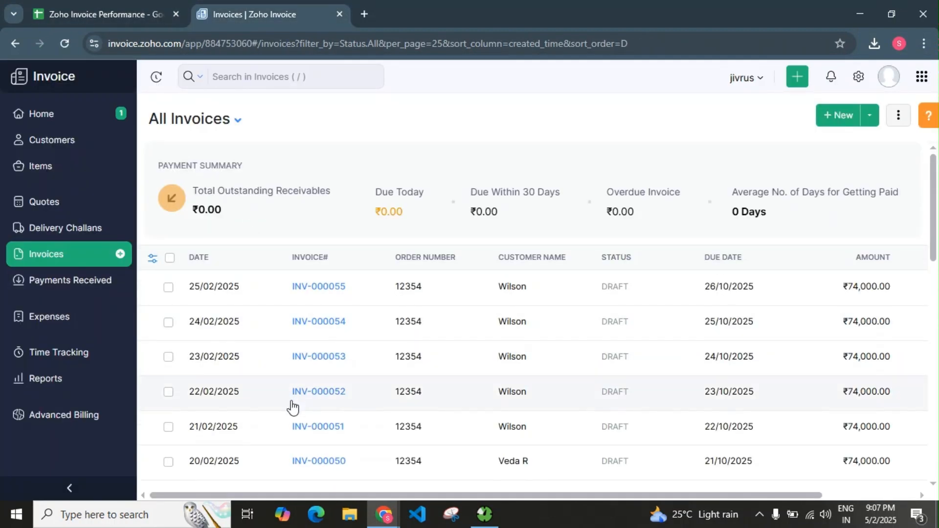
pyautogui.scroll(-7, 331, 333)
pyautogui.scroll(-6, 331, 331)
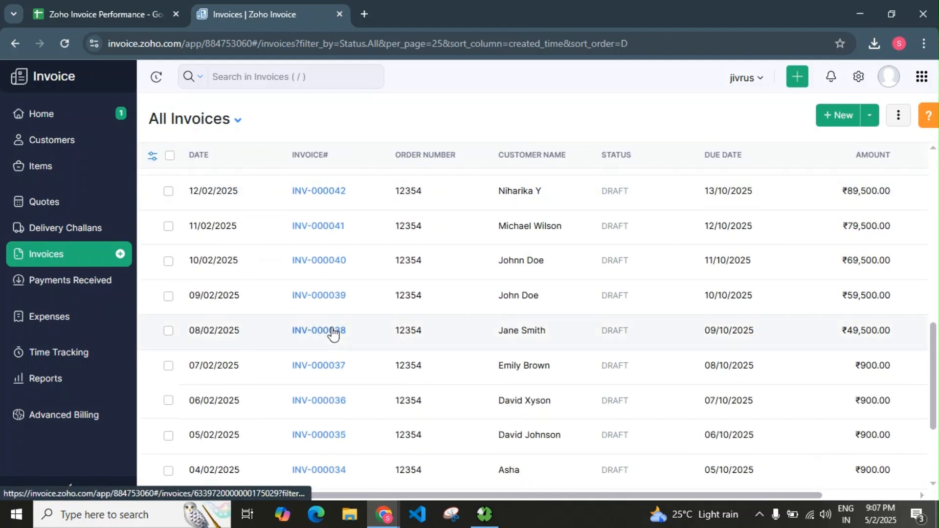
pyautogui.click(329, 440)
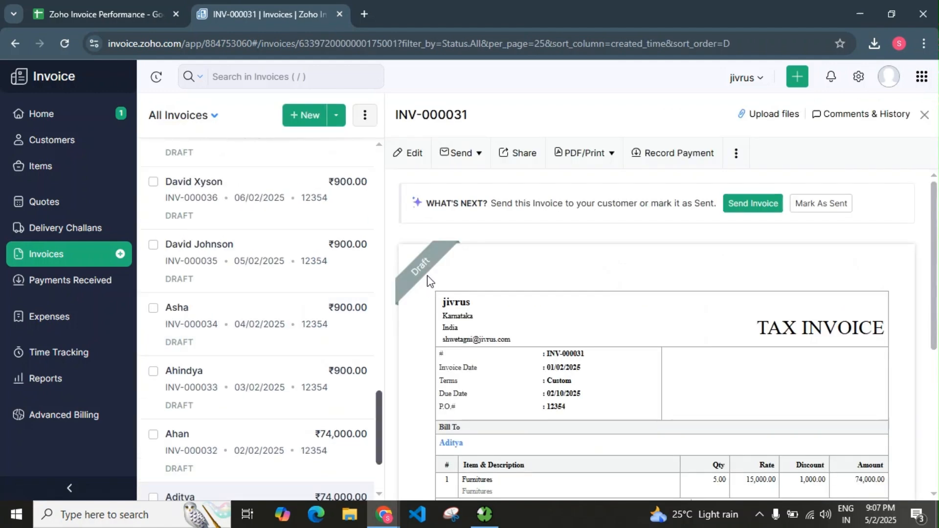
pyautogui.scroll(-3, 627, 331)
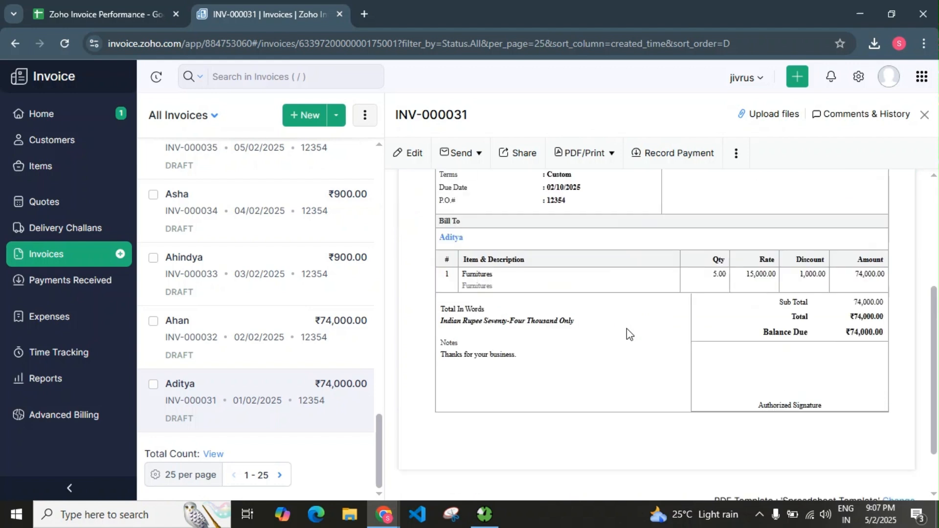
pyautogui.scroll(2, 639, 367)
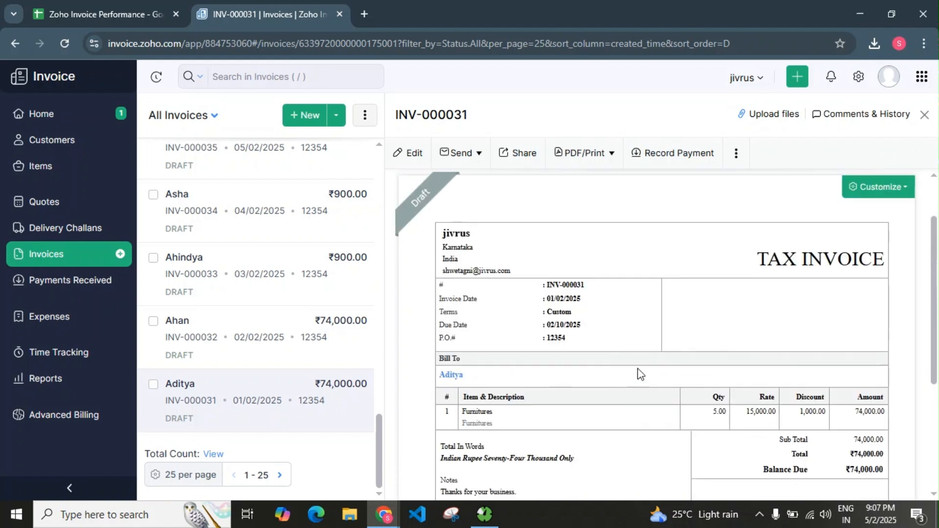
# Switch to the Google Sheet and set the first row's description in Sync Invoices_items to "Furnitures for Schools"
pyautogui.click(96, 14)
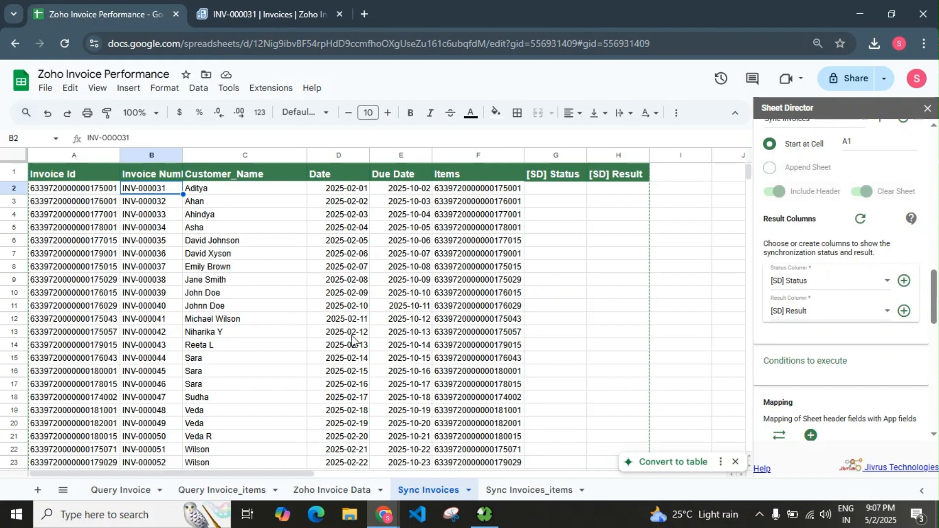
pyautogui.click(535, 492)
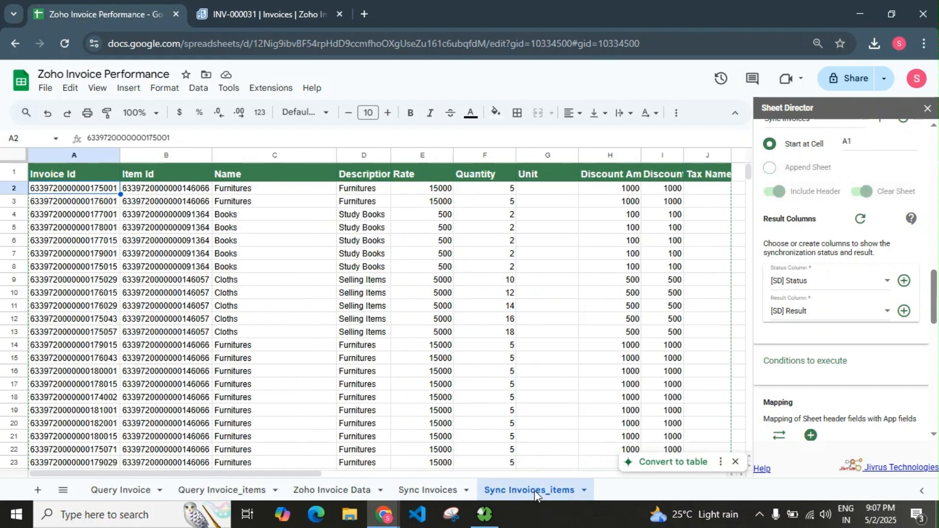
pyautogui.doubleClick(261, 188)
pyautogui.write('for Schools')
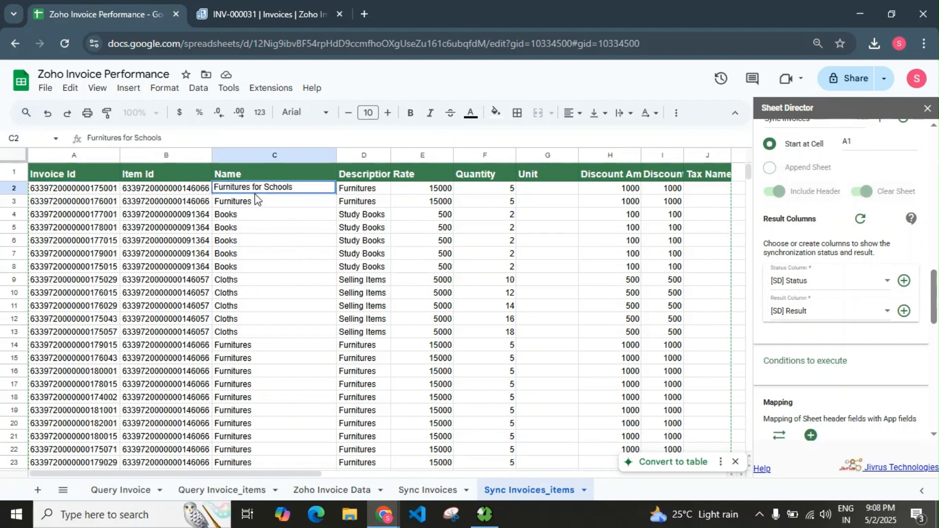
pyautogui.moveTo(251, 188); pyautogui.dragTo(304, 186)
pyautogui.hotkey('ctrl', 'c')
pyautogui.press('BackSpace')
pyautogui.doubleClick(379, 191)
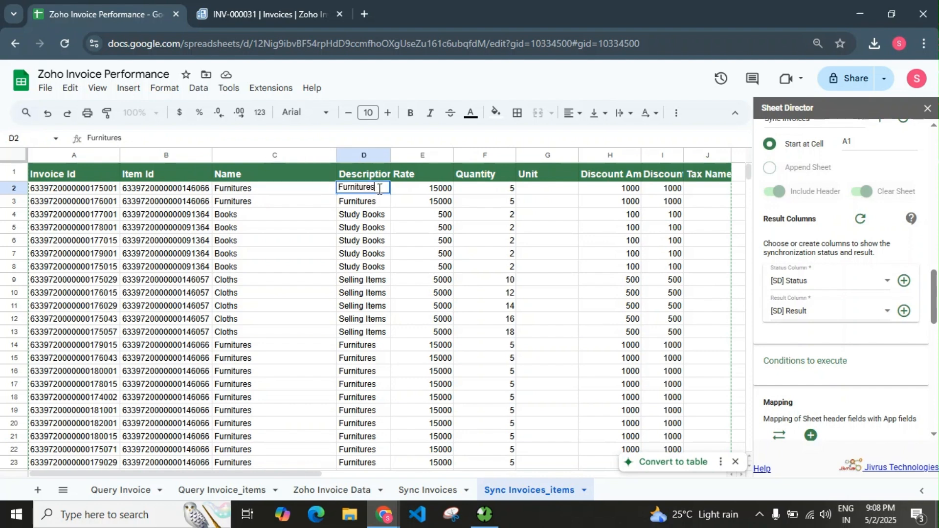
pyautogui.hotkey('ctrl', 'v')
# Set the descriptions in rows 3 and 4 to "Furnitures for Hospital" and "Study Books for studenta"
pyautogui.doubleClick(381, 203)
pyautogui.hotkey('ctrl', 'v')
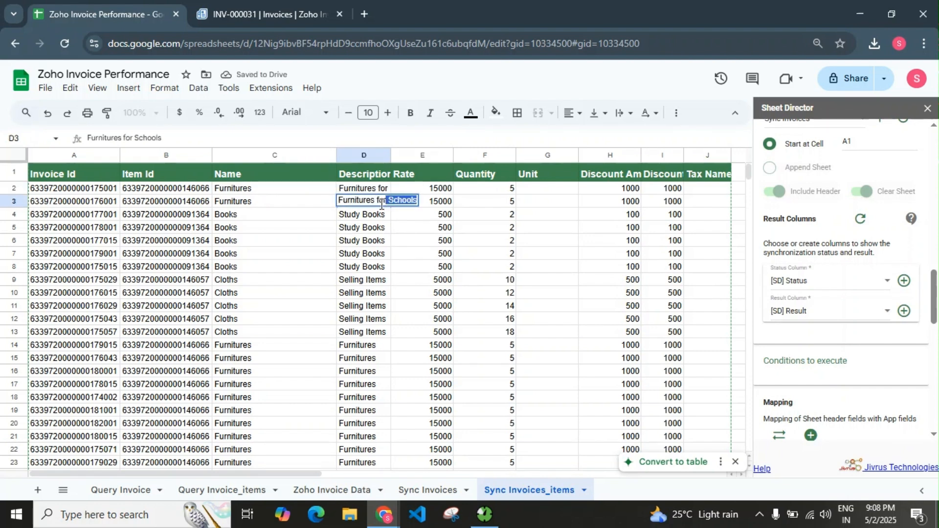
pyautogui.hotkey('ctrl', 'BackSpace')
pyautogui.write('Hospital')
pyautogui.click(388, 214)
pyautogui.doubleClick(388, 214)
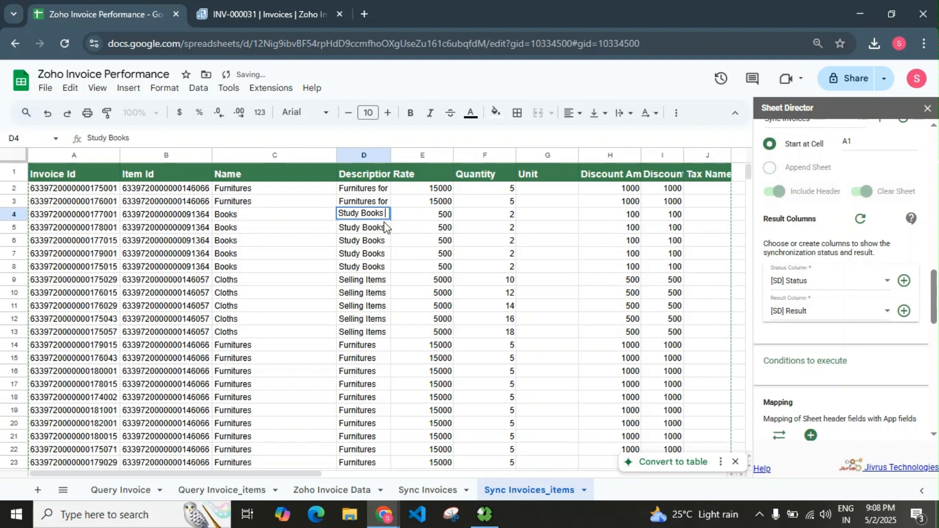
pyautogui.write('for stude')
pyautogui.write('nts')
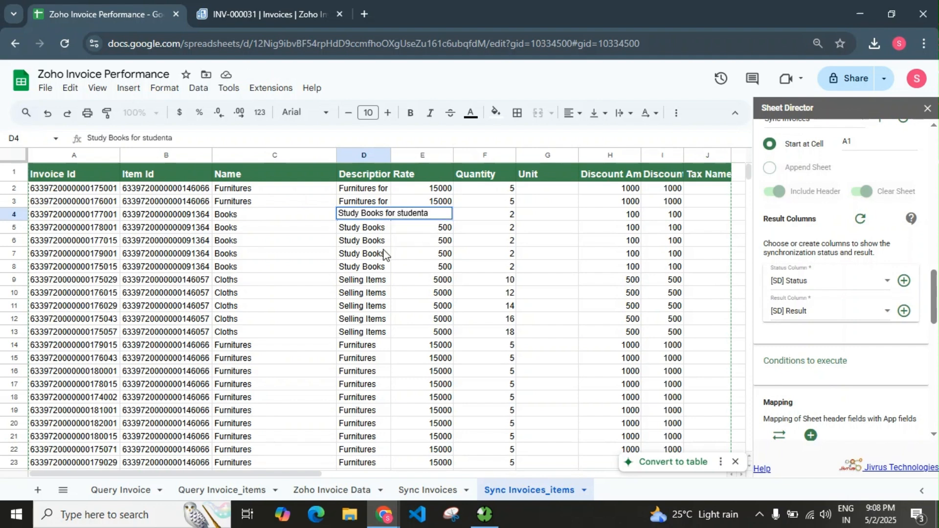
pyautogui.press('Return')
# Set the quantities of the first three item rows to 10, 10 and 15
pyautogui.click(509, 188)
pyautogui.write('10')
pyautogui.click(511, 241)
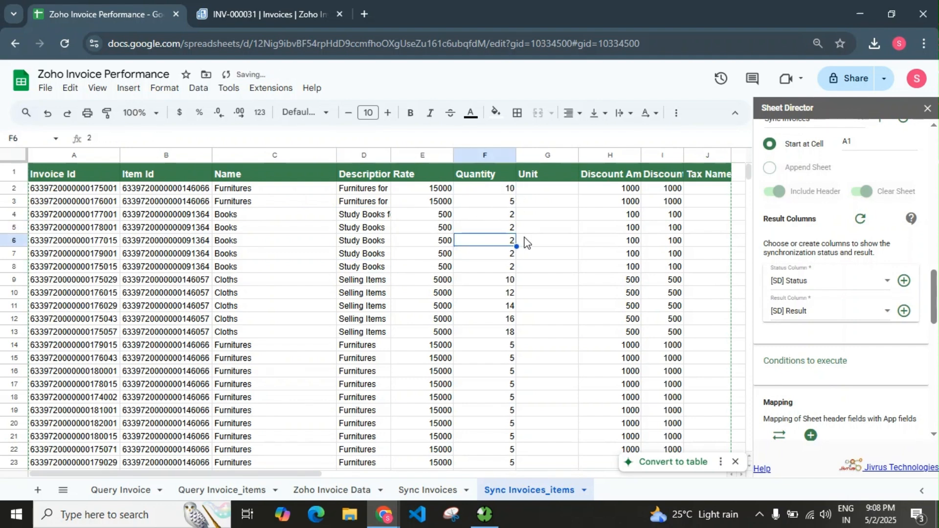
pyautogui.doubleClick(512, 201)
pyautogui.press('BackSpace')
pyautogui.write('10')
pyautogui.click(509, 216)
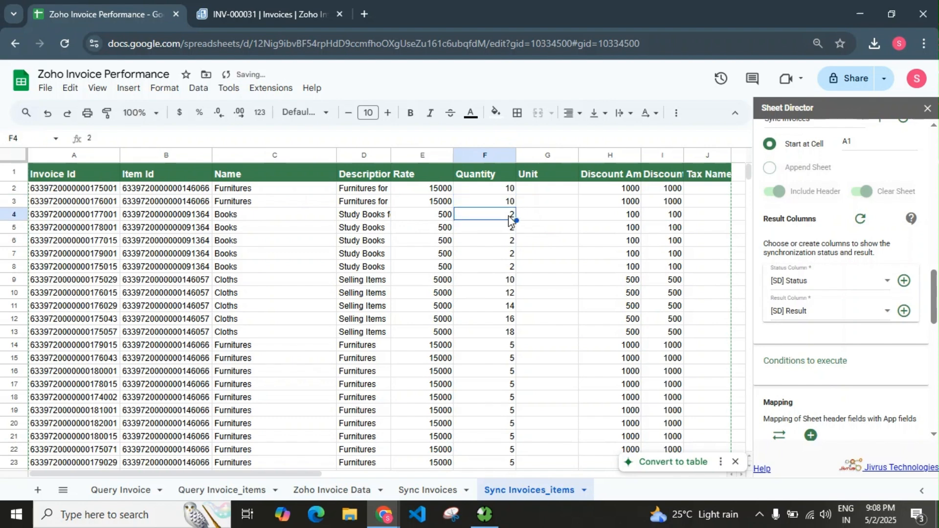
pyautogui.write('15')
# Resize the Description column to fit its data
pyautogui.click(342, 150)
pyautogui.rightClick(344, 151)
pyautogui.click(393, 279)
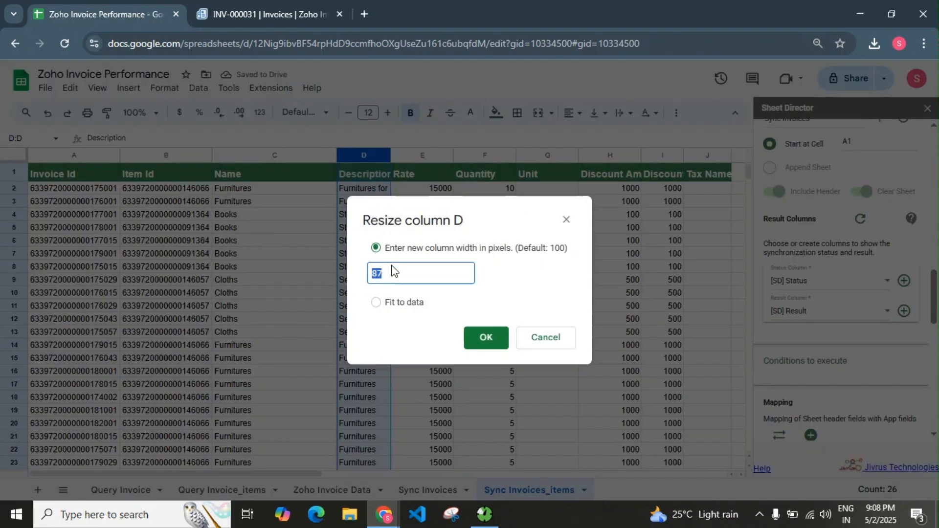
pyautogui.click(389, 301)
pyautogui.click(487, 337)
pyautogui.click(540, 346)
# Execute the configured synchronization in Sheet Director and show the Sync Invoices sheet
pyautogui.scroll(-10, 928, 378)
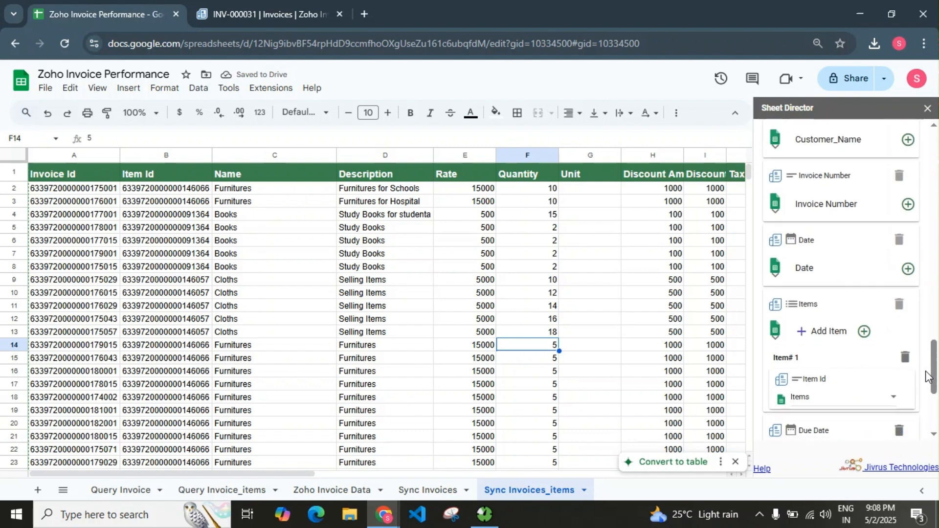
pyautogui.click(788, 426)
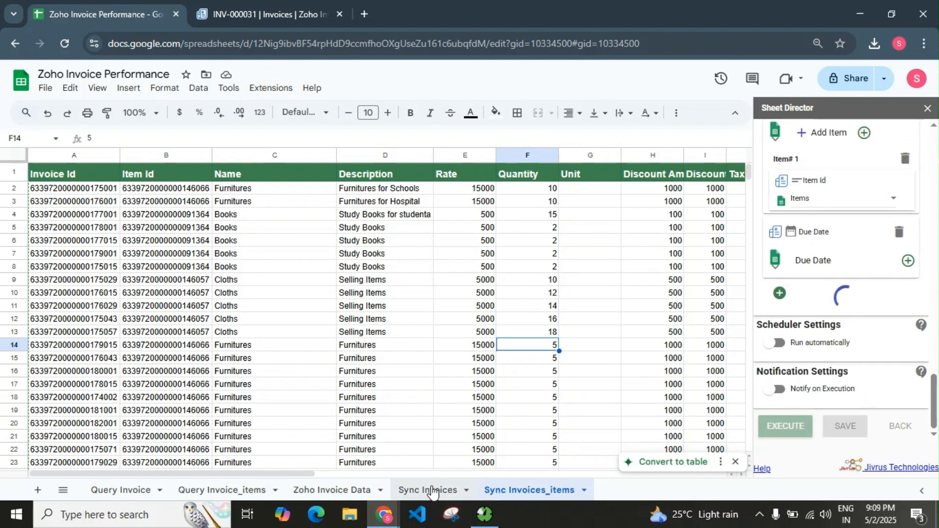
pyautogui.click(432, 491)
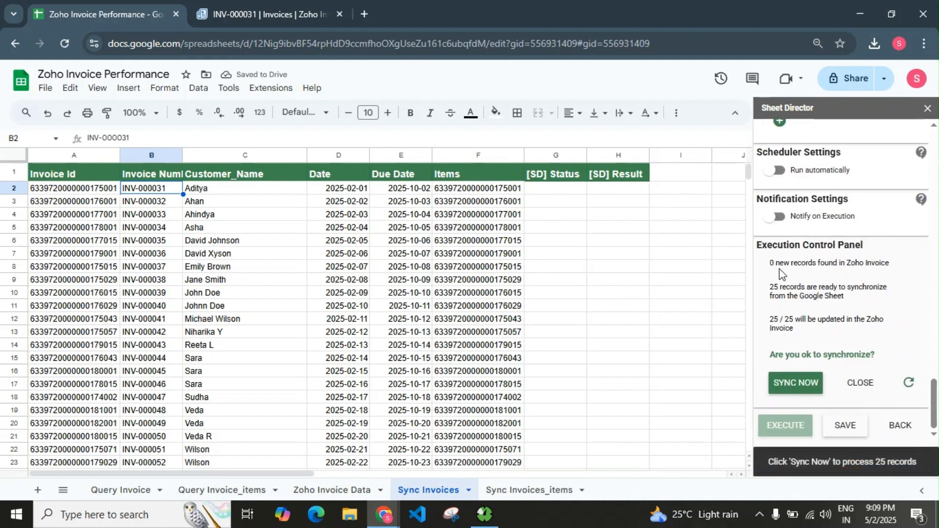
# Review the record summary in the Execution Control Panel and start synchronizing the sheet records to Zoho Invoice
pyautogui.moveTo(786, 264); pyautogui.dragTo(911, 270)
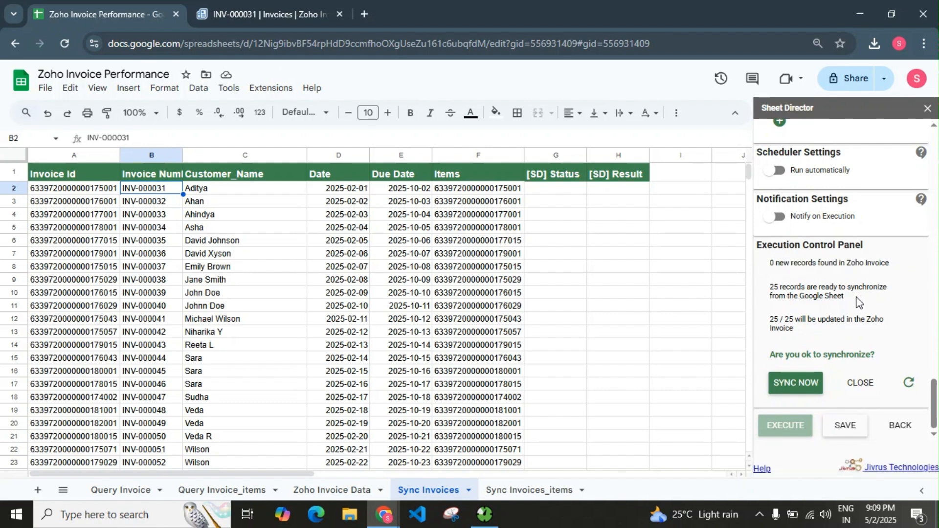
pyautogui.moveTo(769, 288); pyautogui.dragTo(861, 301)
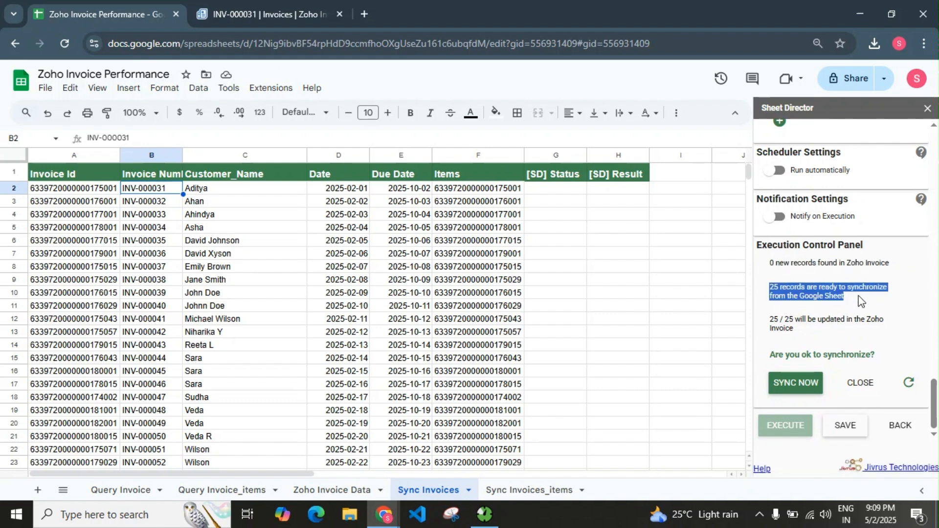
pyautogui.click(861, 304)
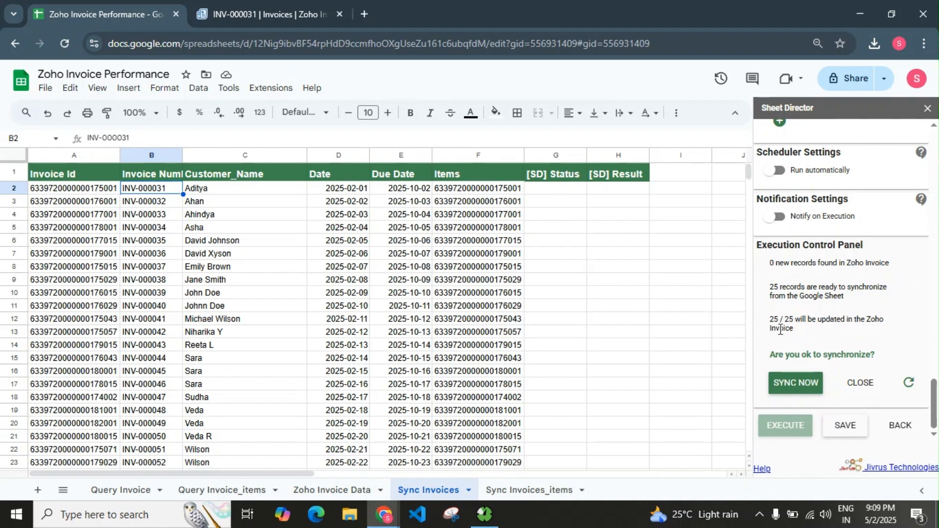
pyautogui.moveTo(770, 321); pyautogui.dragTo(825, 334)
pyautogui.click(827, 334)
pyautogui.moveTo(771, 357); pyautogui.dragTo(894, 363)
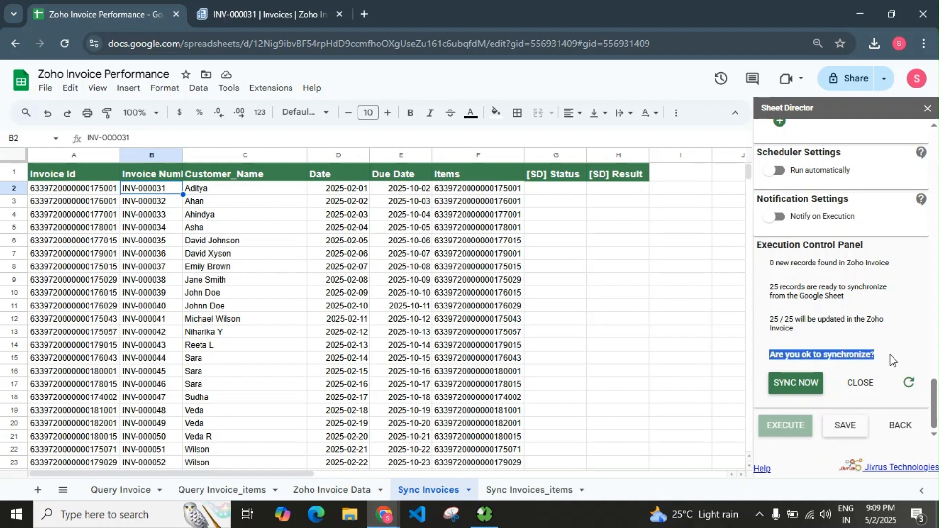
pyautogui.click(890, 356)
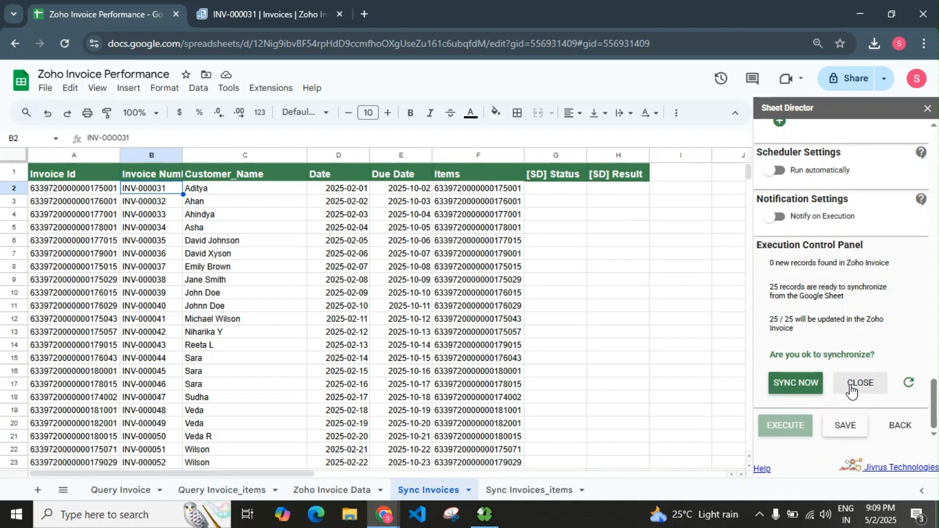
pyautogui.click(810, 385)
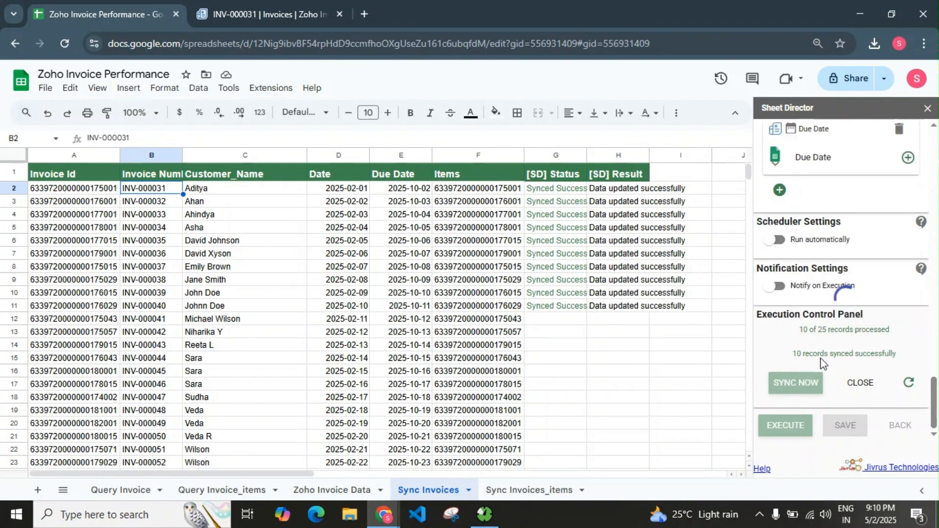
pyautogui.click(609, 346)
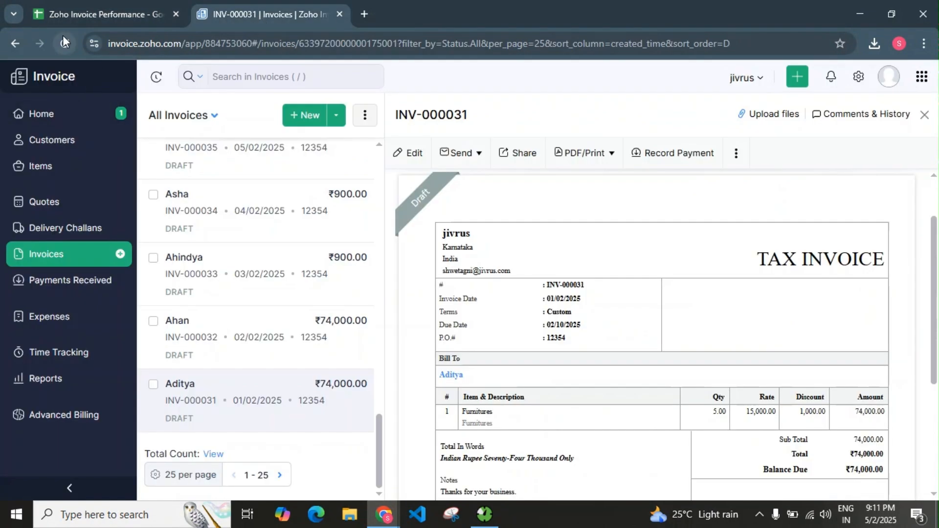
# Switch to Zoho Invoice, reload the open invoice, and check its item description and quantity
pyautogui.click(63, 38)
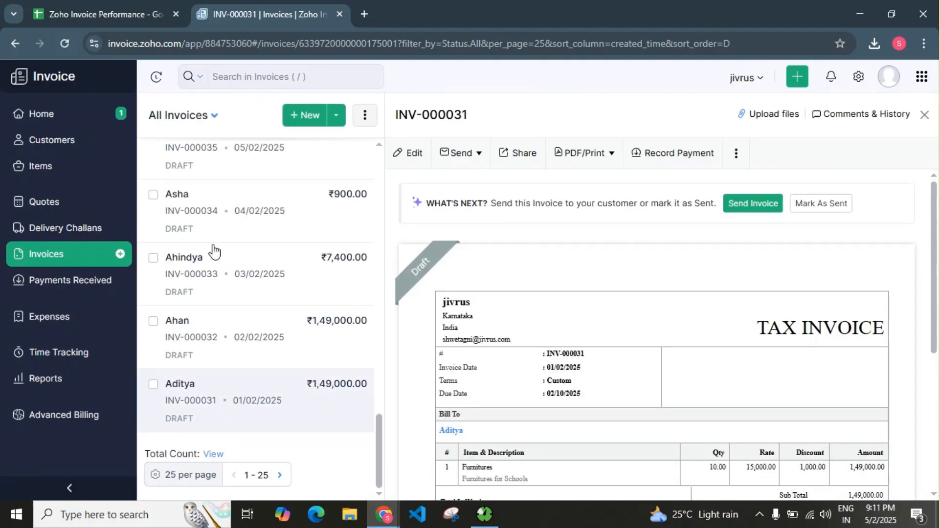
pyautogui.scroll(-3, 623, 339)
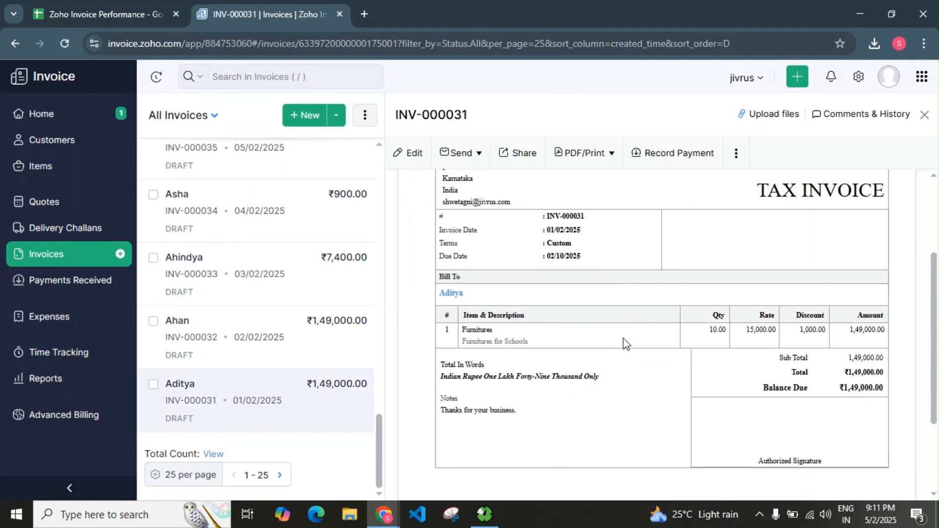
pyautogui.moveTo(463, 341); pyautogui.dragTo(544, 346)
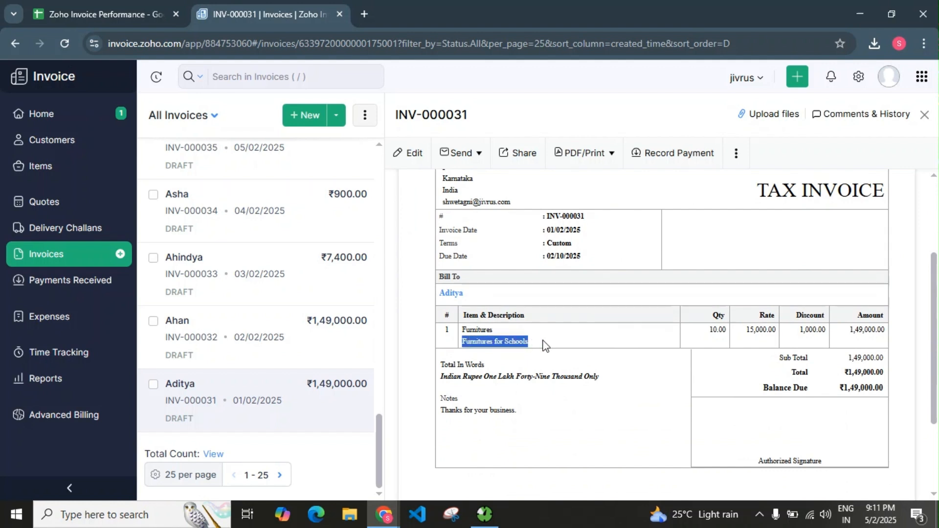
pyautogui.click(546, 346)
pyautogui.moveTo(710, 335); pyautogui.dragTo(733, 337)
pyautogui.click(723, 337)
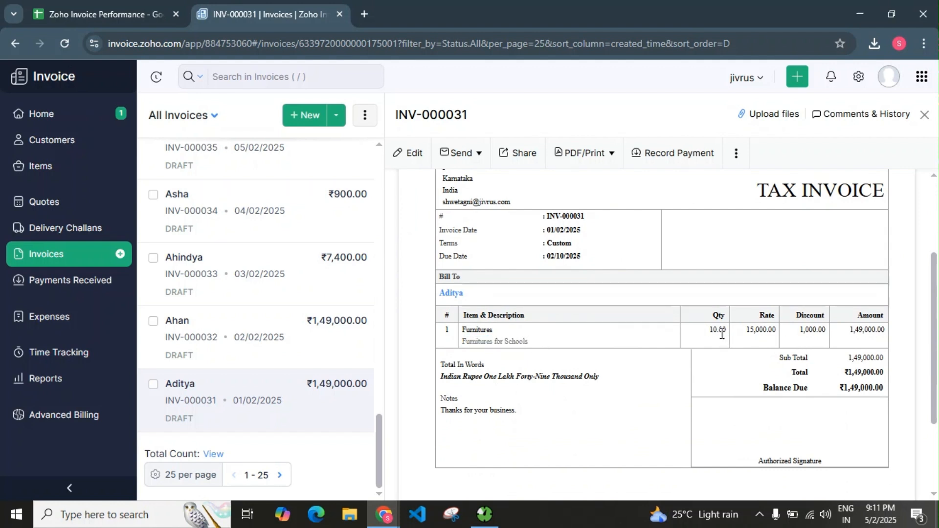
# Return to the Google Sheet and set the synchronization's conflict rule to Zoho Invoice Wins
pyautogui.click(80, 4)
pyautogui.click(799, 255)
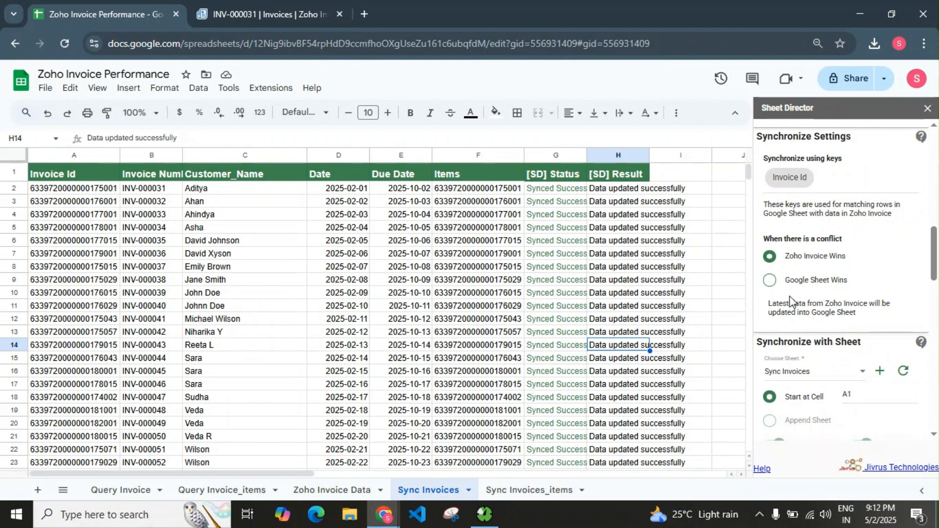
pyautogui.moveTo(769, 304); pyautogui.dragTo(861, 315)
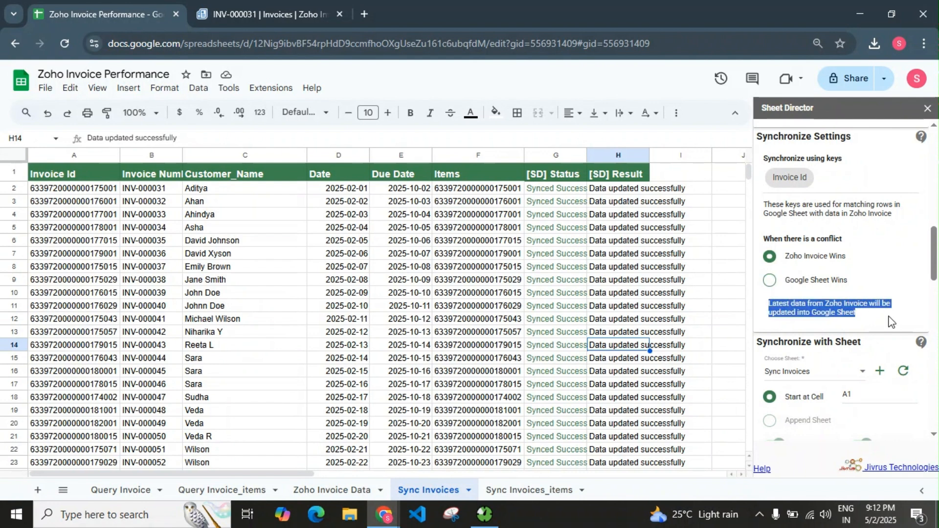
pyautogui.click(867, 322)
pyautogui.scroll(-1, 793, 372)
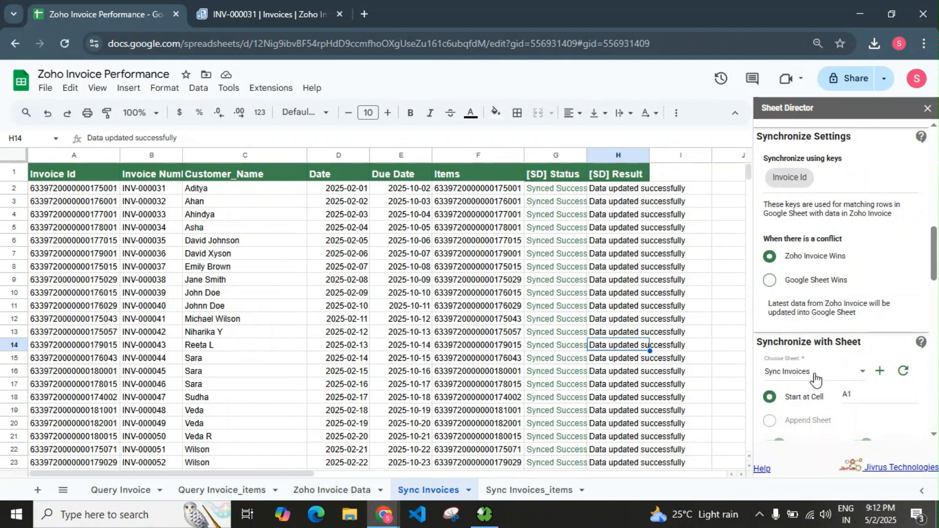
# Clear the values under [SD] Status and [SD] Result in the Sync Invoices sheet, cells G2:H28
pyautogui.moveTo(555, 190); pyautogui.dragTo(636, 287)
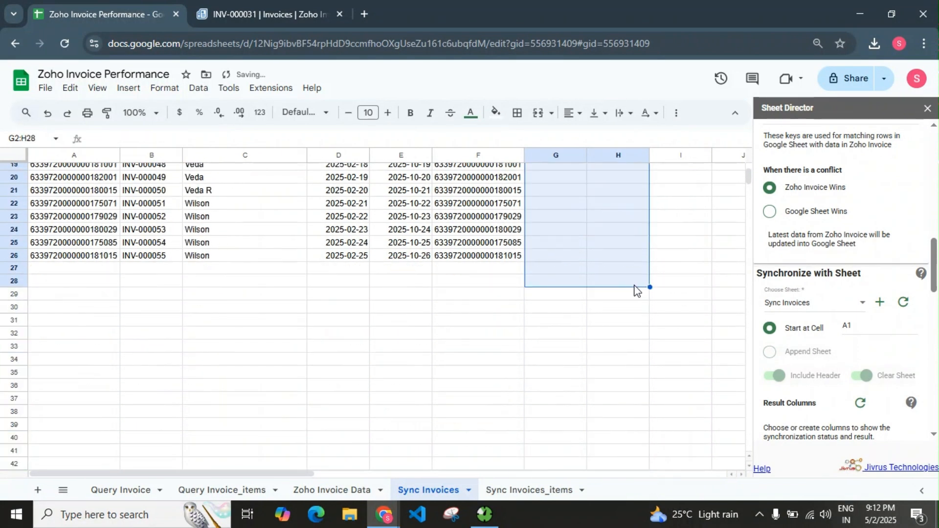
pyautogui.press('Delete')
pyautogui.click(623, 285)
pyautogui.scroll(5, 621, 285)
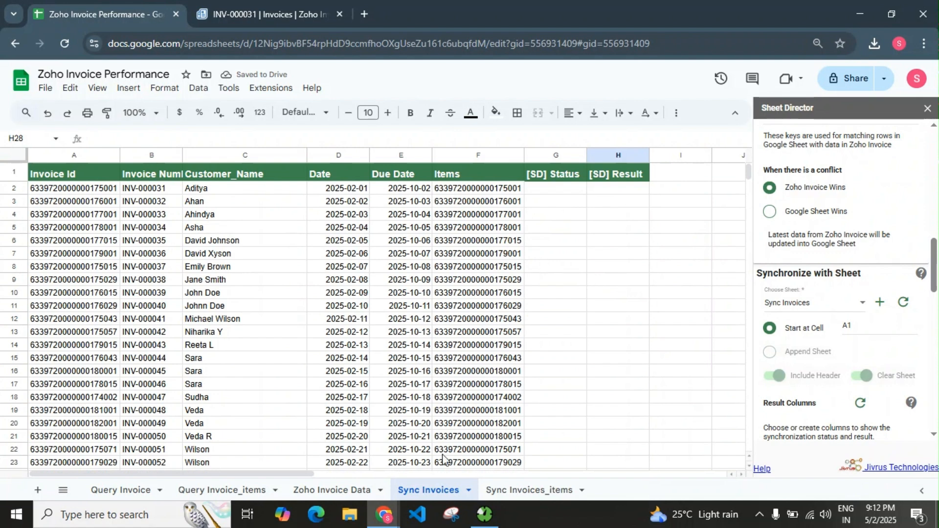
# In Sync Invoices_items, set the first item row's description to "Selling Items" and its quantity to 100
pyautogui.click(520, 493)
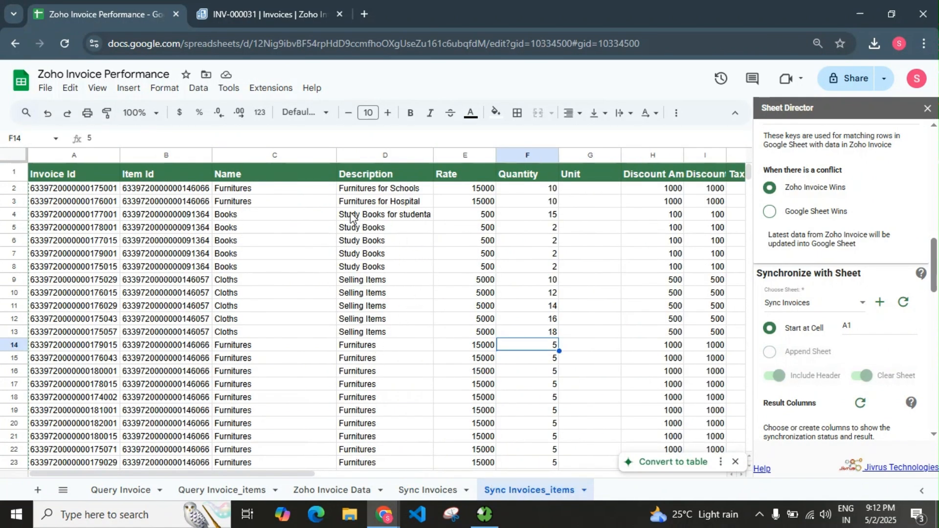
pyautogui.doubleClick(385, 192)
pyautogui.hotkey('ctrl', 'a')
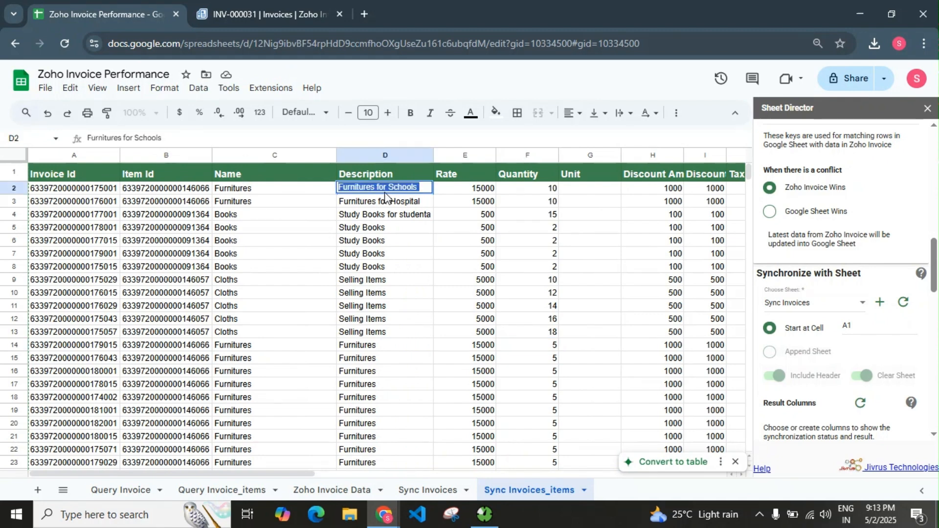
pyautogui.write('Selling Items')
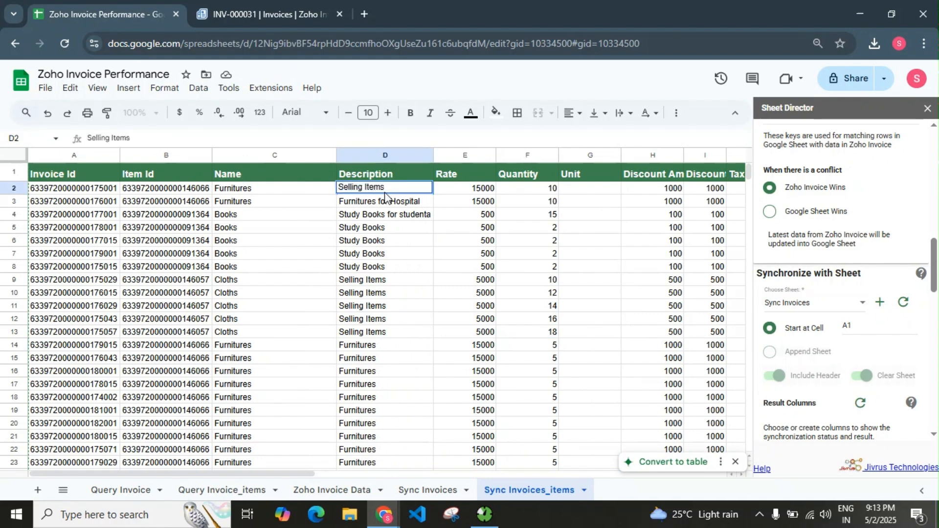
pyautogui.click(551, 188)
pyautogui.write('100')
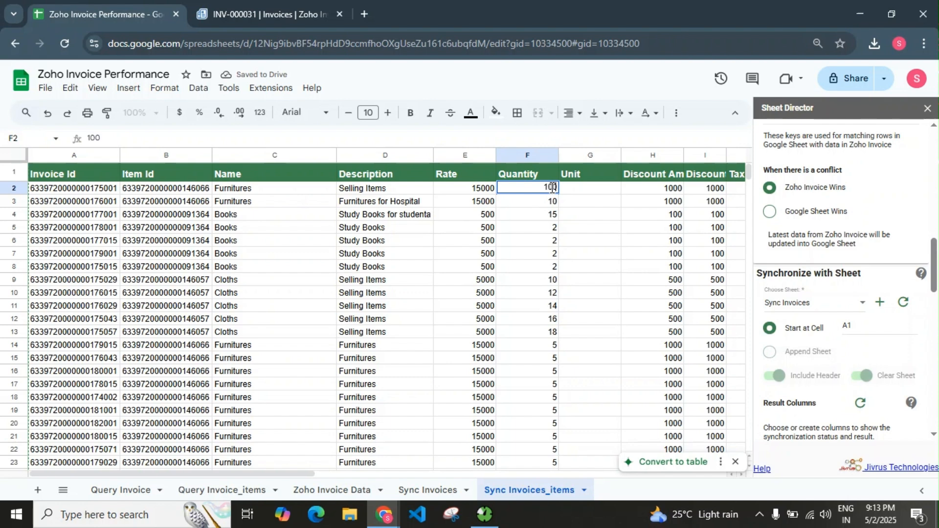
pyautogui.click(548, 224)
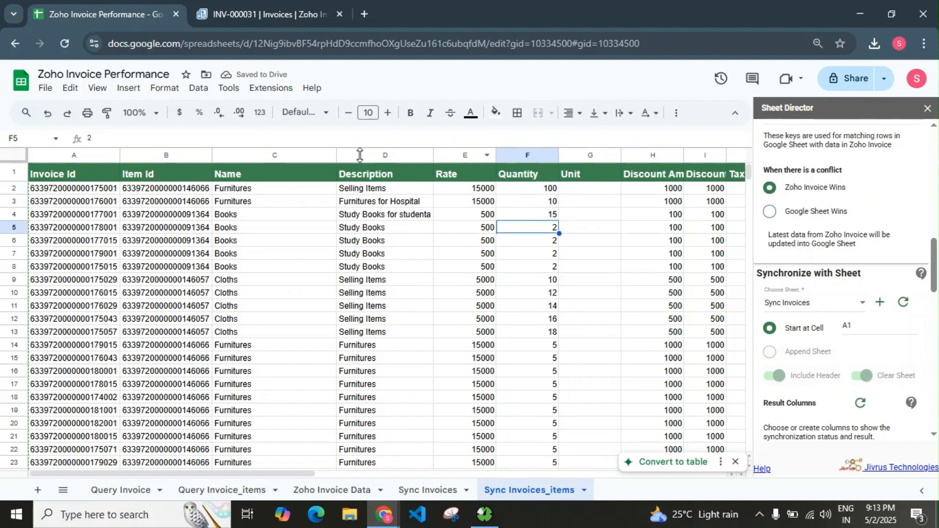
pyautogui.click(370, 190)
pyautogui.click(545, 192)
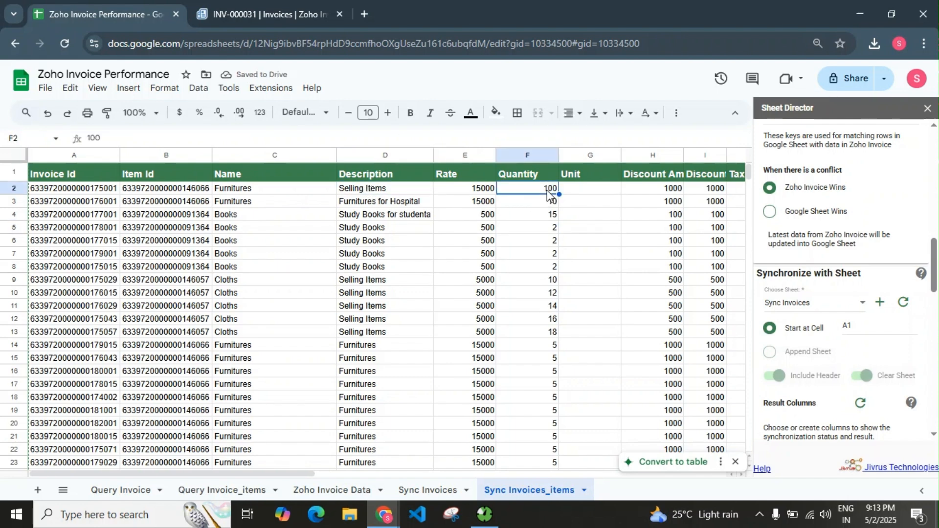
# Execute the synchronization for the Sync Invoices sheet and confirm syncing the records
pyautogui.click(425, 490)
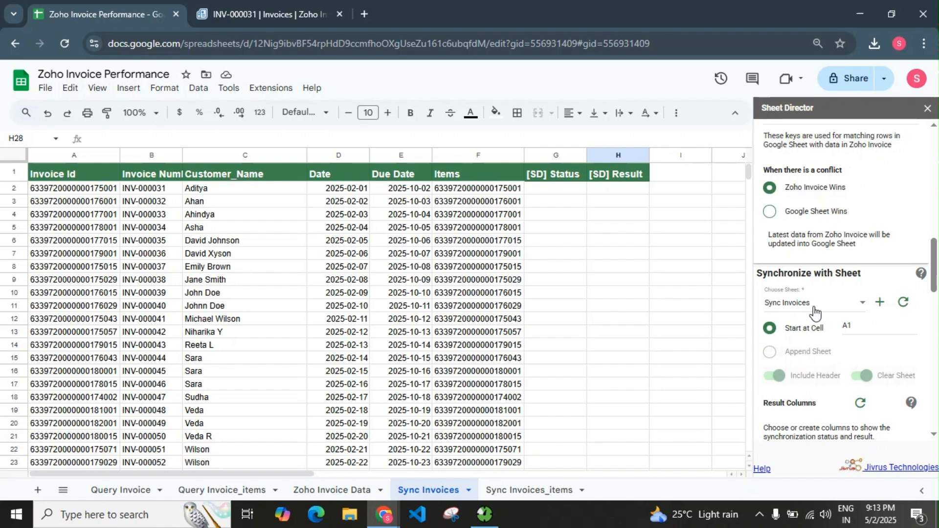
pyautogui.click(859, 326)
pyautogui.scroll(-10, 852, 356)
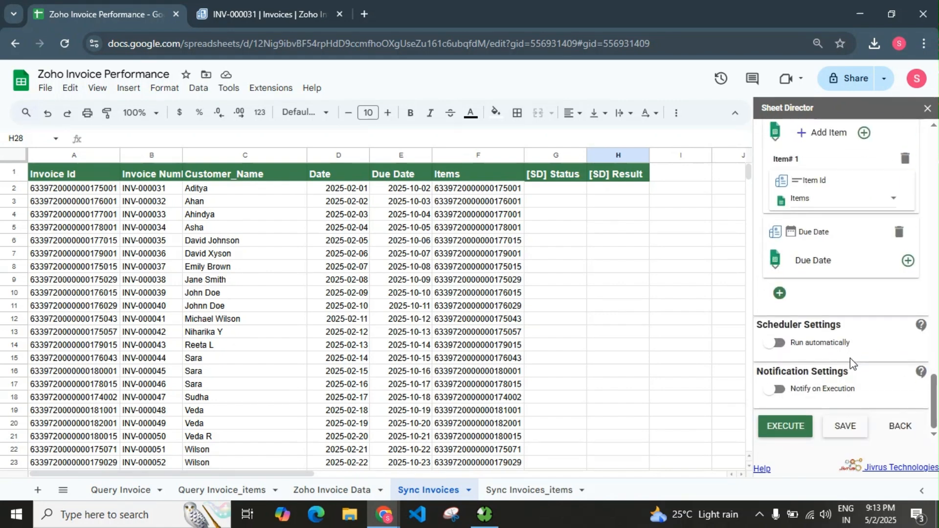
pyautogui.click(788, 429)
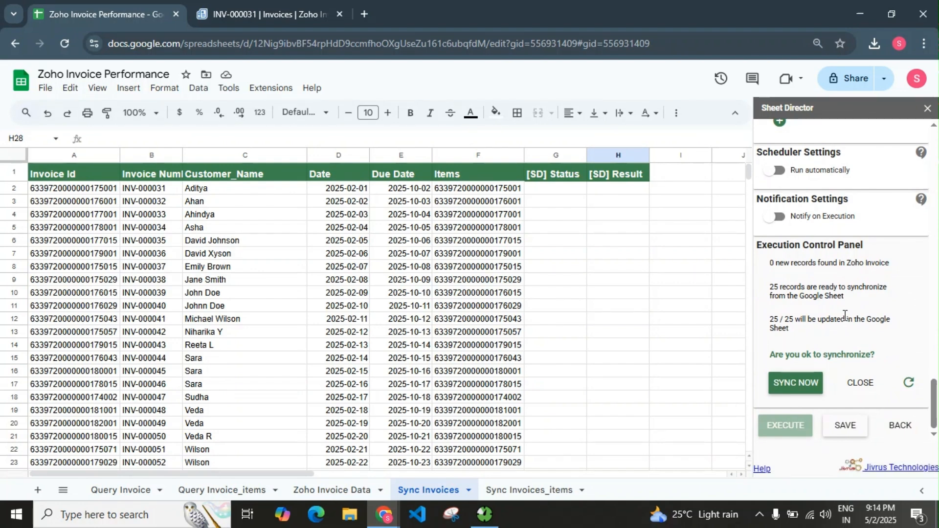
pyautogui.click(794, 383)
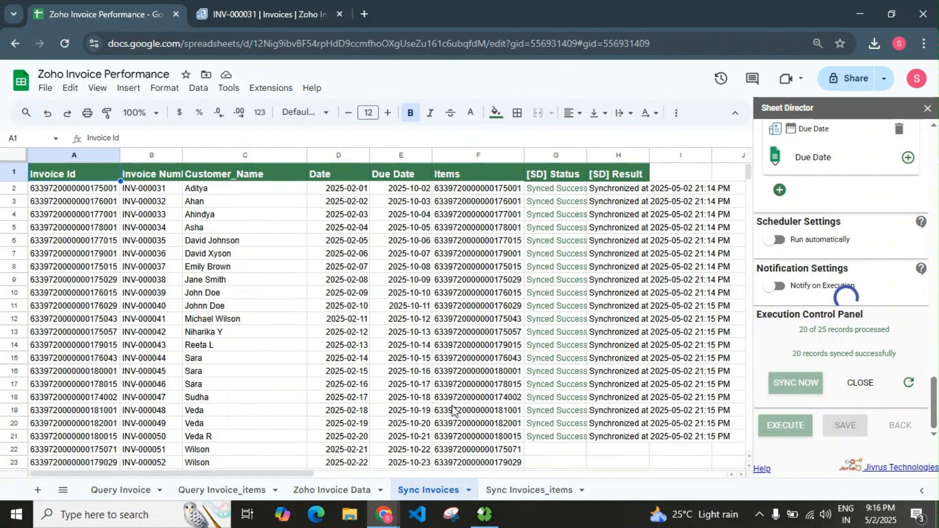
pyautogui.scroll(-3, 561, 403)
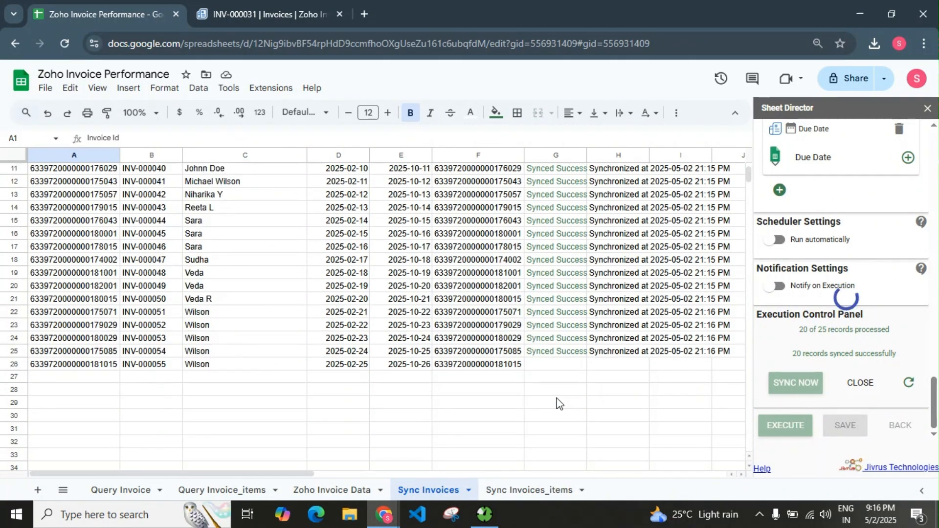
pyautogui.scroll(3, 555, 402)
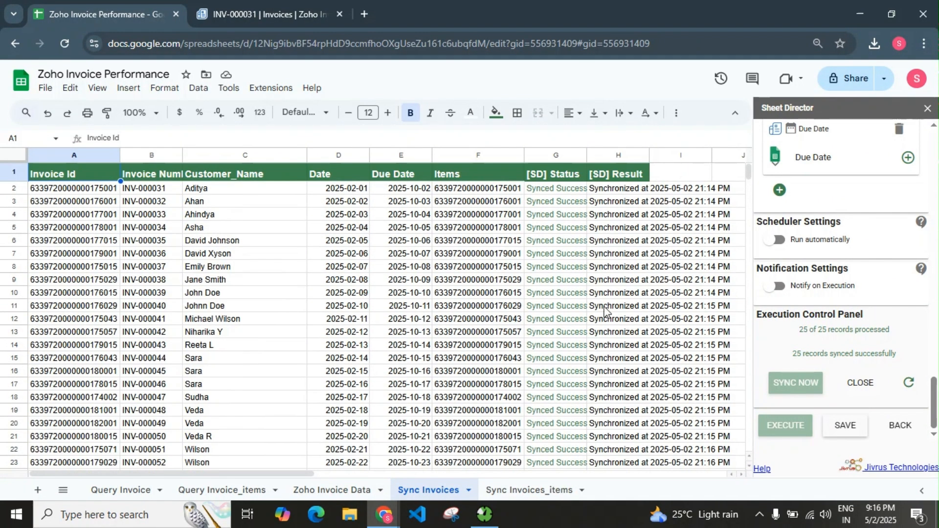
# Check the first item row's description and quantity in Sync Invoices_items, return to Sync Invoices, and close the execution results
pyautogui.click(524, 487)
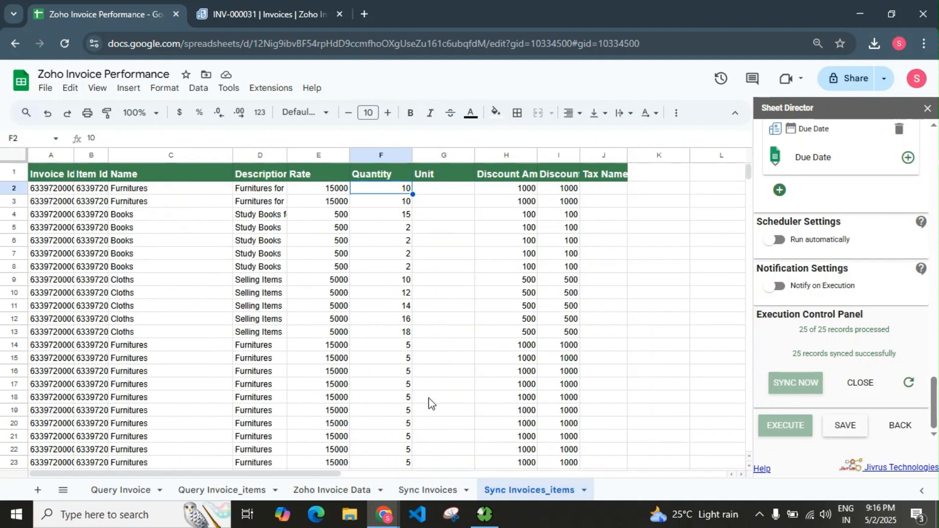
pyautogui.click(260, 187)
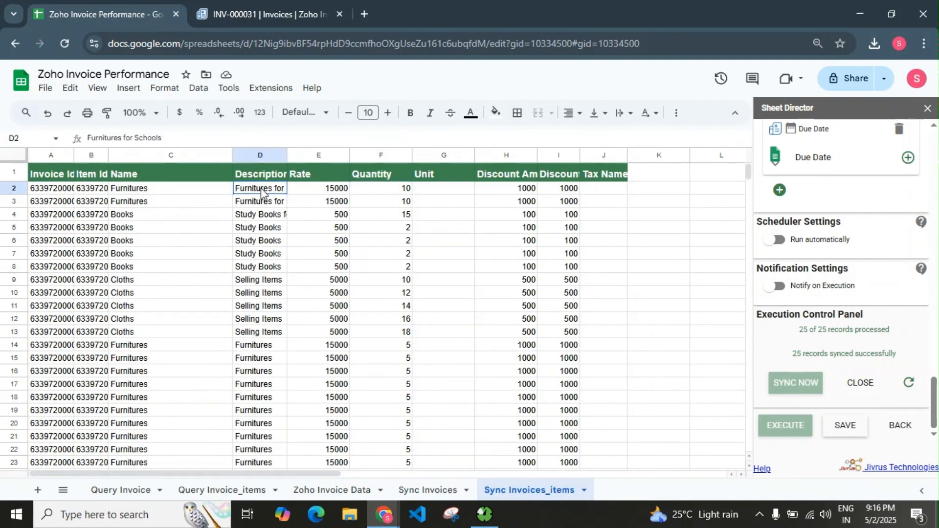
pyautogui.click(404, 192)
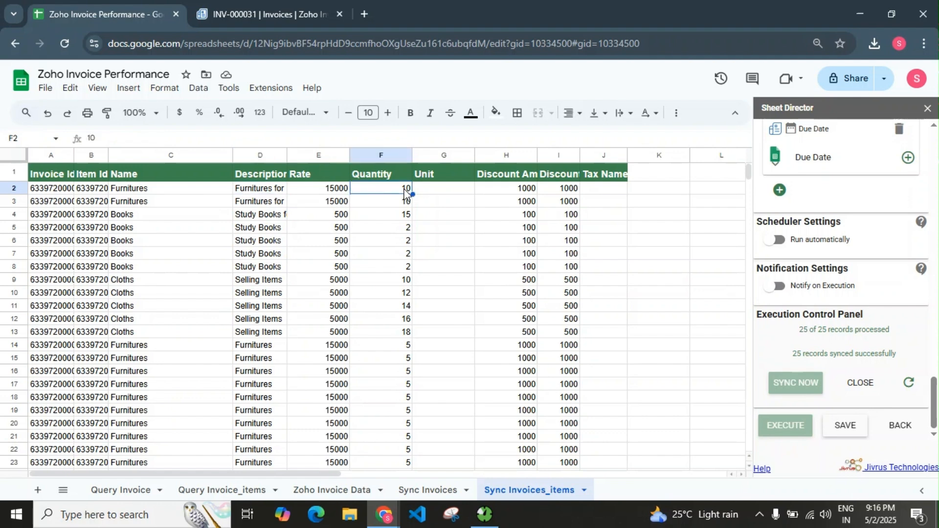
pyautogui.click(428, 488)
pyautogui.scroll(-2, 534, 362)
pyautogui.scroll(2, 533, 362)
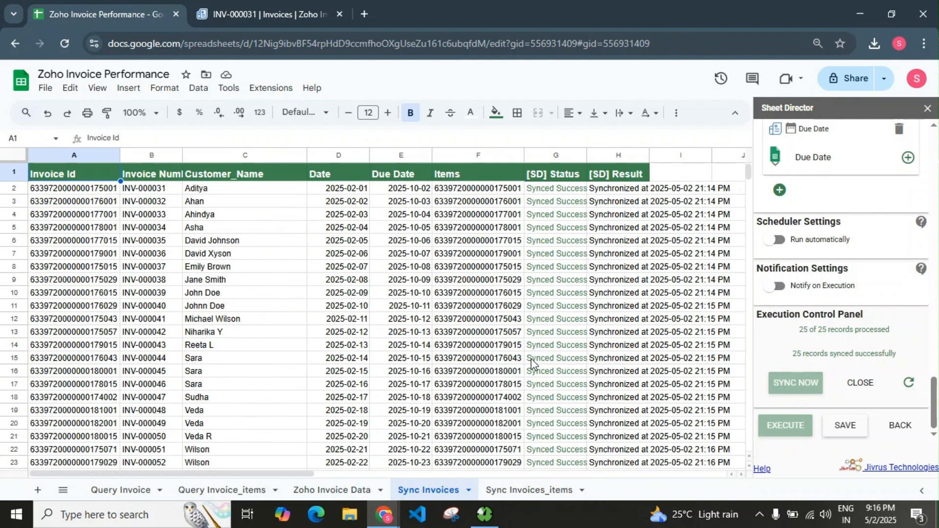
pyautogui.click(862, 385)
# Refresh the sheet list and set the synchronization's target to the new Sheet4, starting at cell B5
pyautogui.scroll(1, 864, 391)
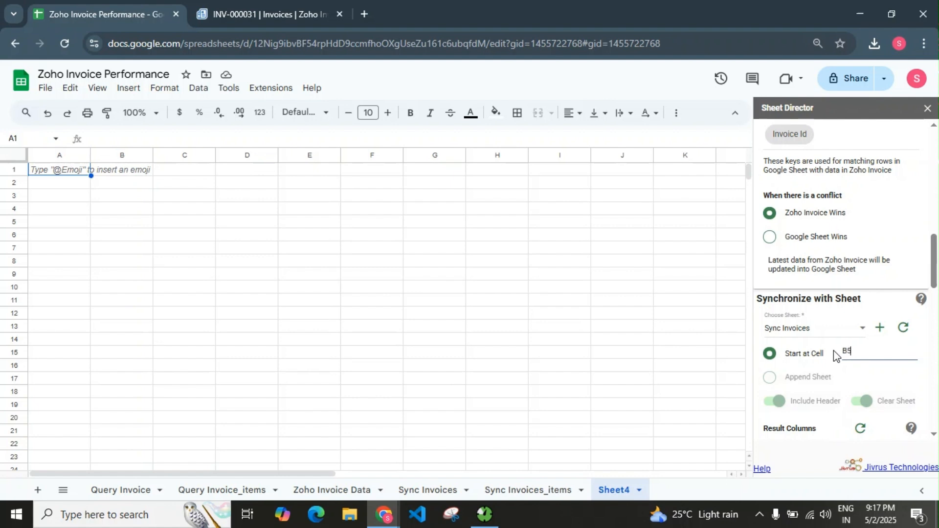
pyautogui.click(903, 327)
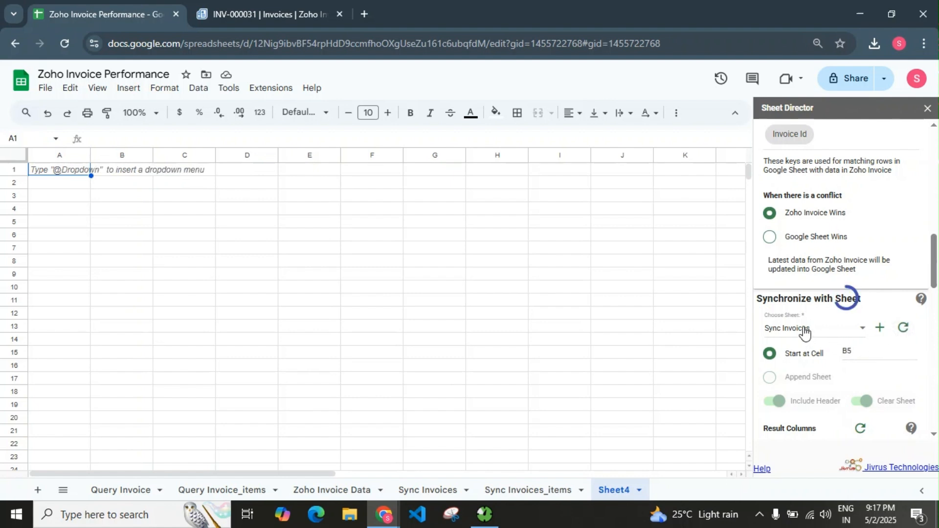
pyautogui.click(805, 334)
pyautogui.click(841, 387)
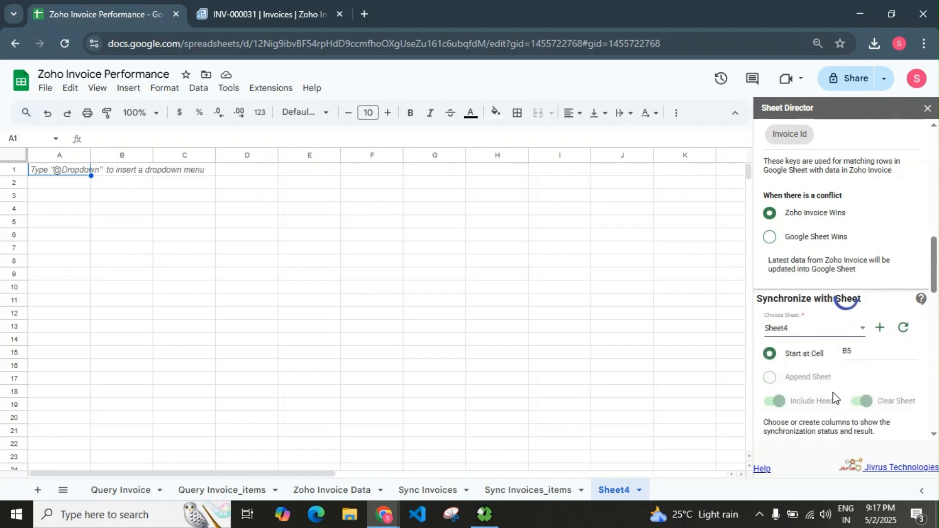
# Execute the service and get the Zoho Invoice records into the empty Sheet4
pyautogui.scroll(-10, 844, 369)
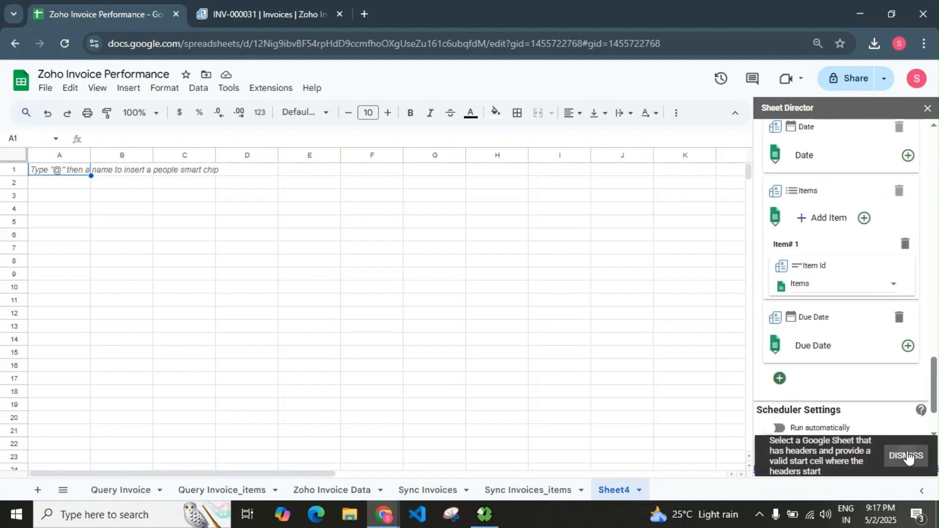
pyautogui.click(786, 426)
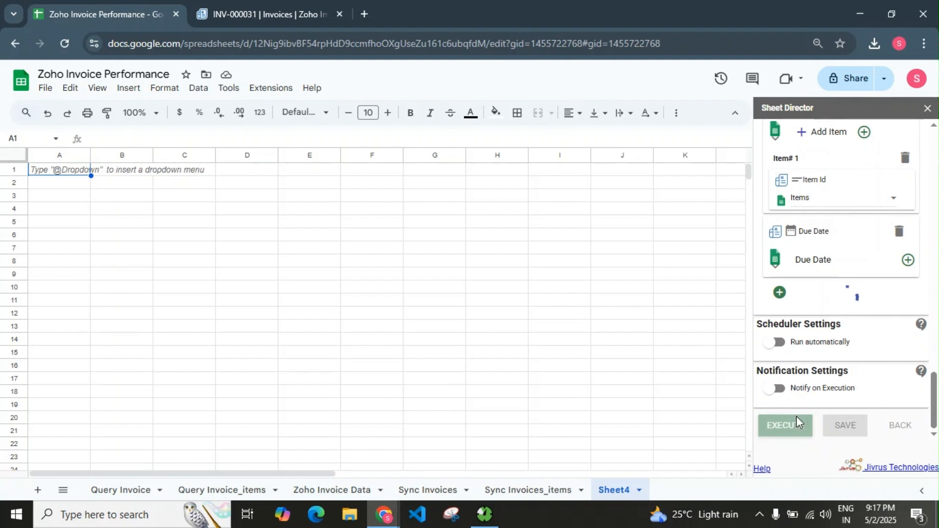
pyautogui.scroll(-2, 797, 416)
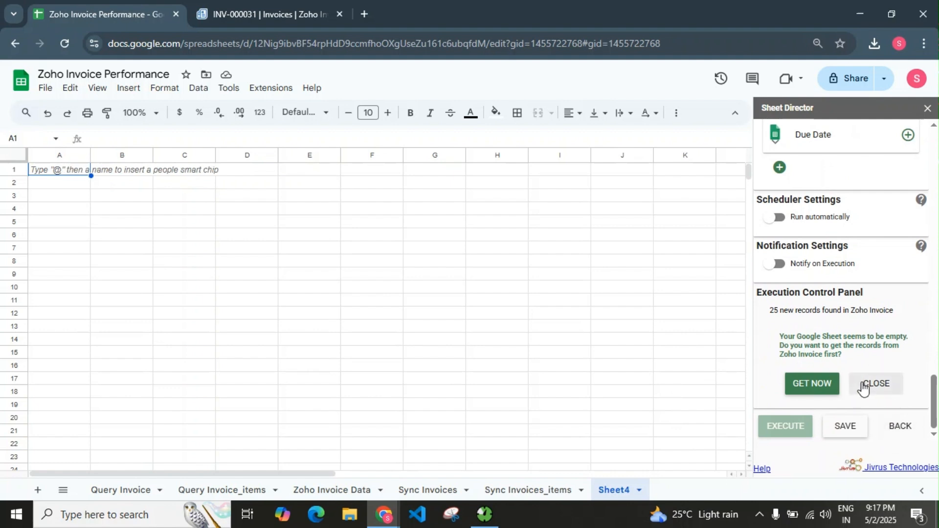
pyautogui.click(803, 386)
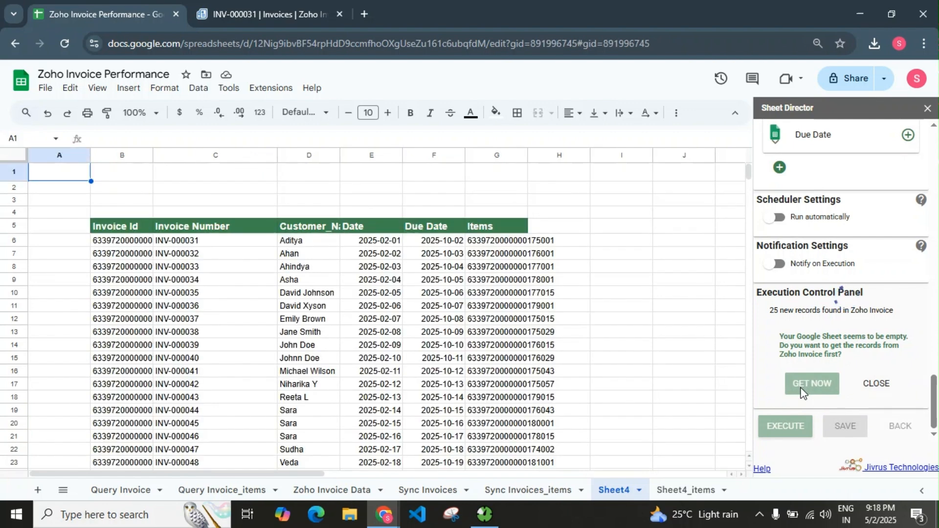
# Create the [SD] Status and [SD] Result columns in Sheet4 for the synchronization's results
pyautogui.scroll(10, 837, 367)
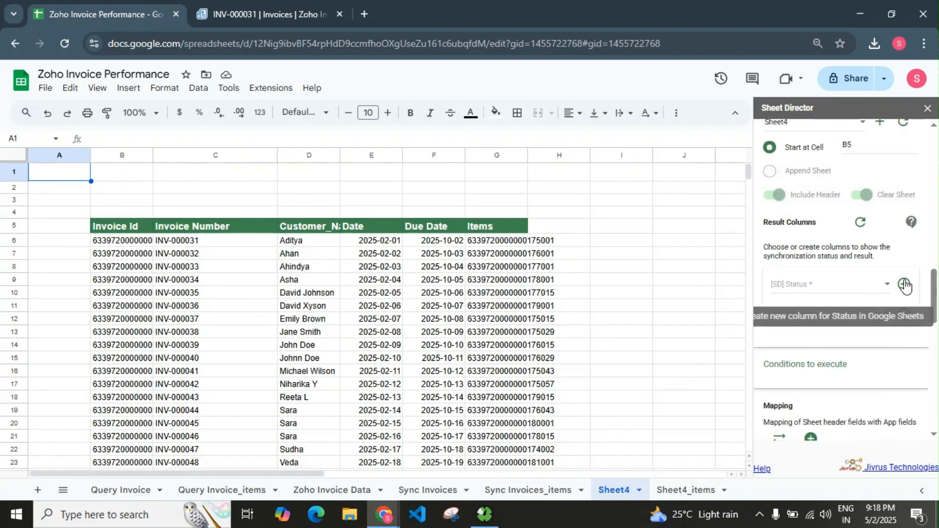
pyautogui.click(904, 284)
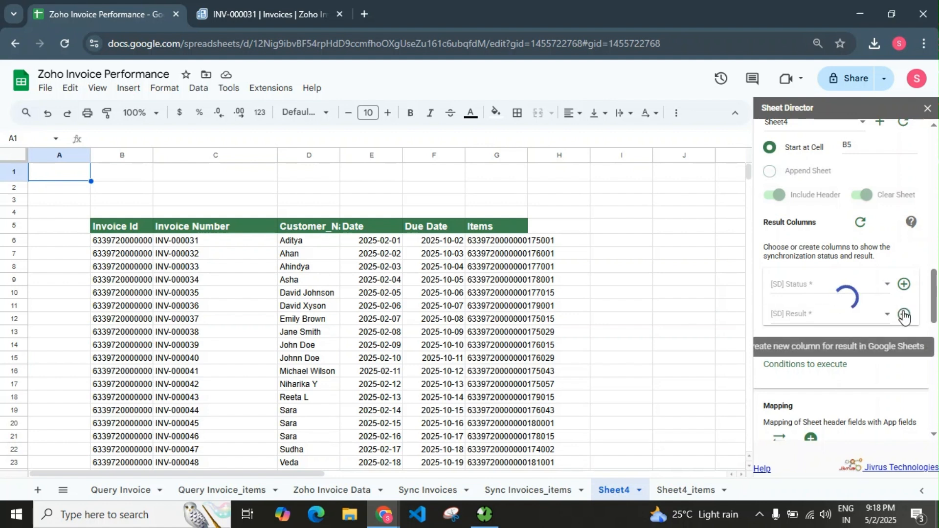
pyautogui.click(904, 316)
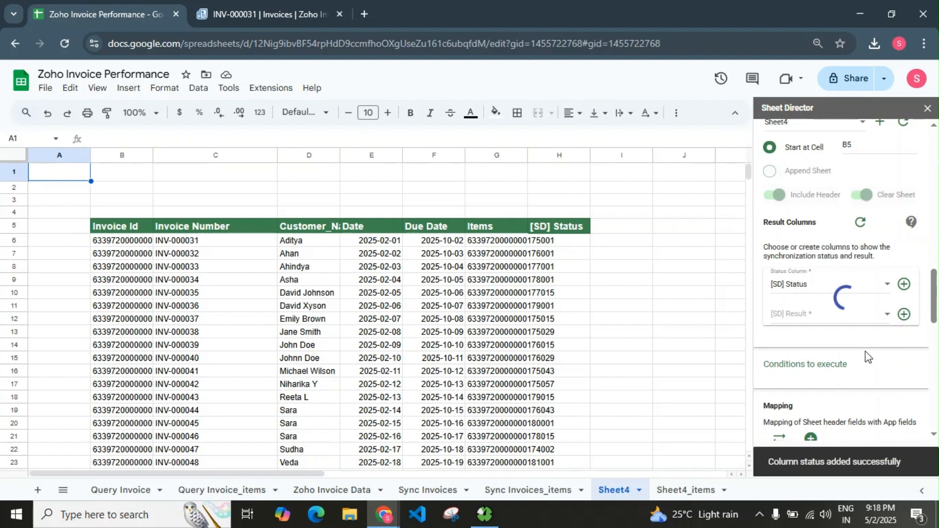
# Execute the synchronization for Sheet4, confirm syncing the records, and close the execution results
pyautogui.scroll(-15, 848, 372)
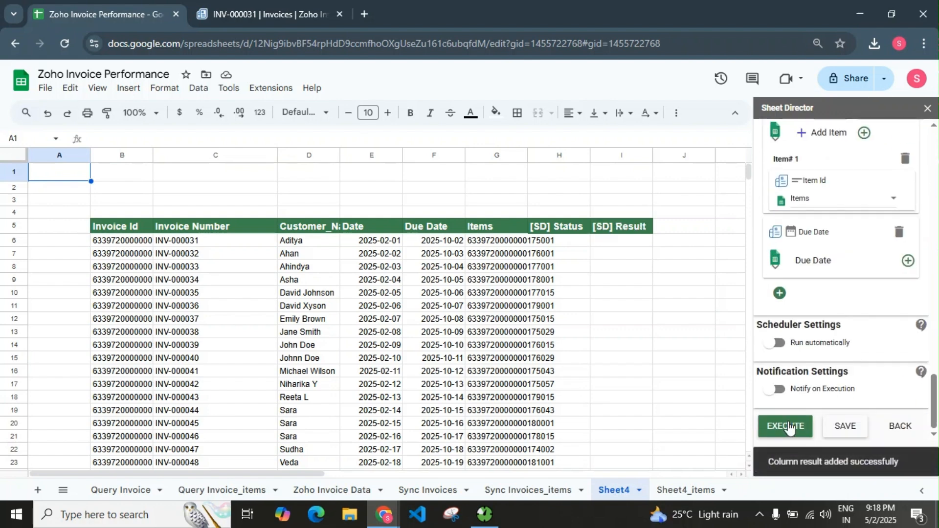
pyautogui.click(788, 424)
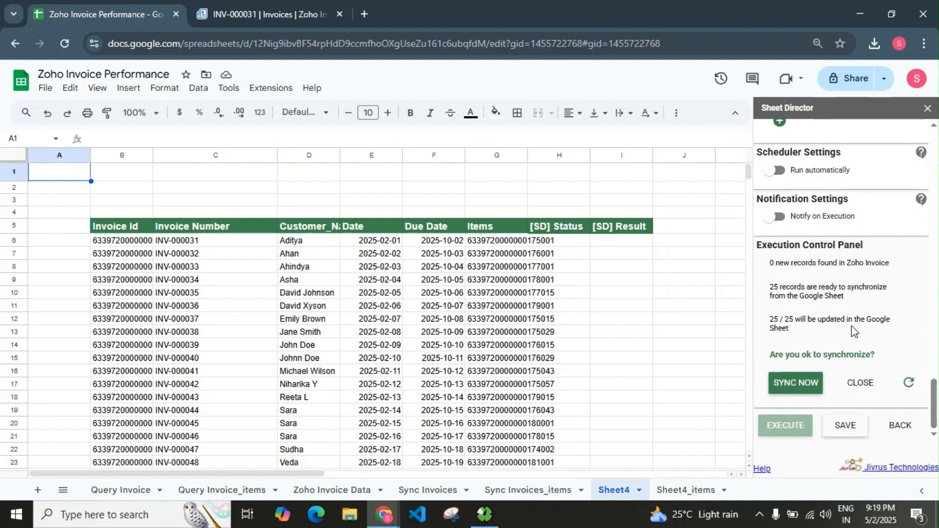
pyautogui.click(808, 385)
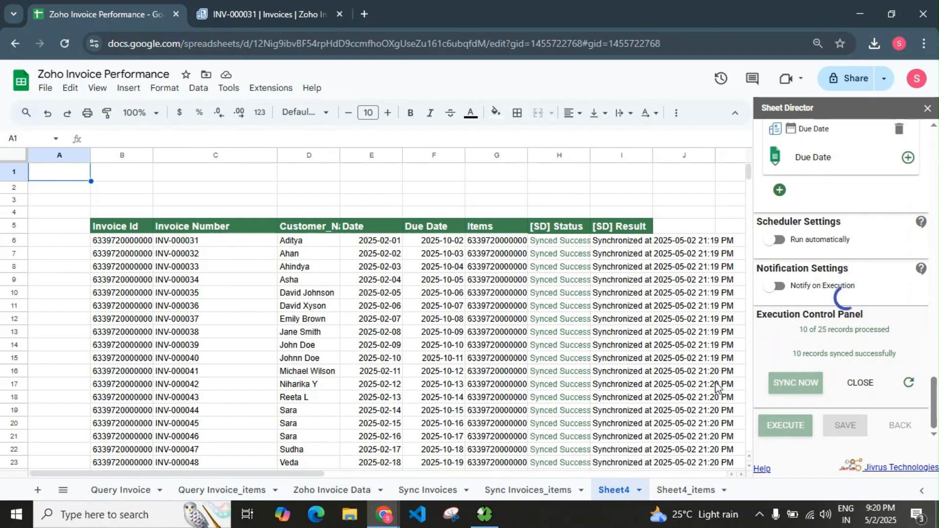
pyautogui.scroll(-5, 641, 300)
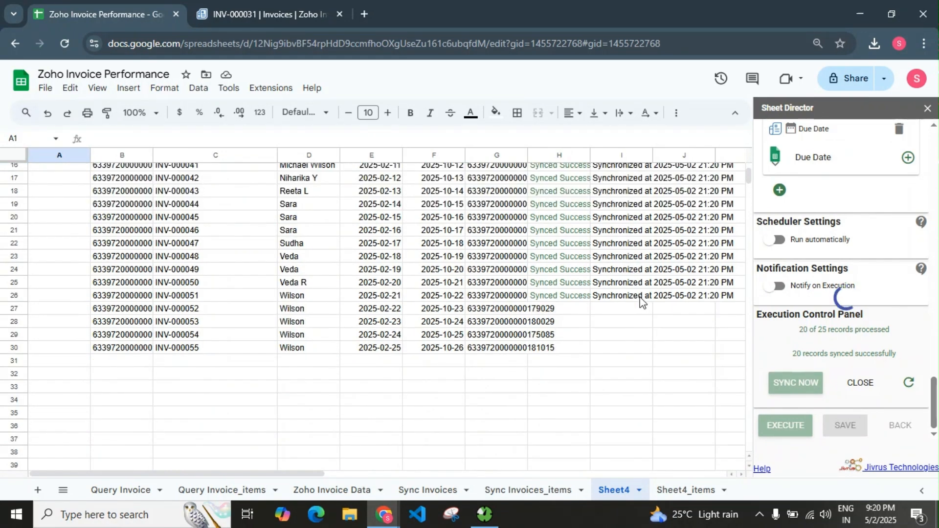
pyautogui.scroll(5, 575, 371)
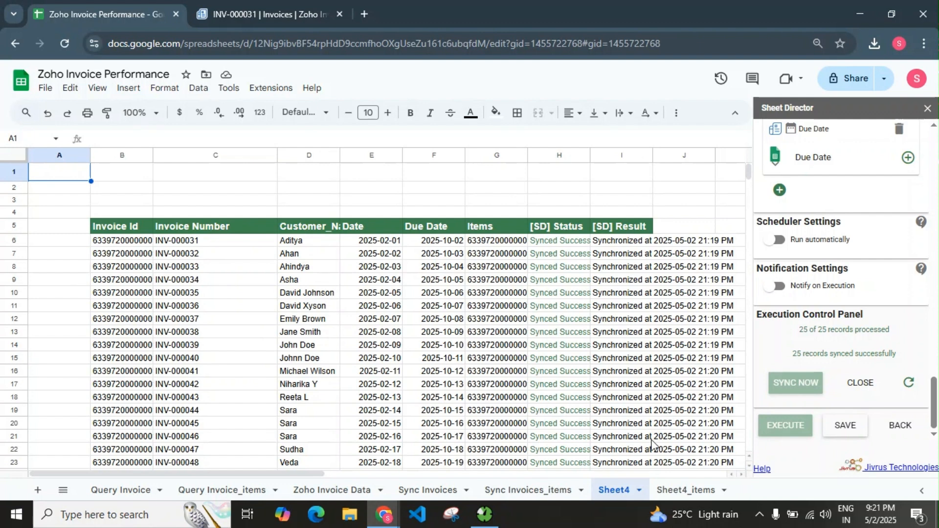
pyautogui.click(860, 383)
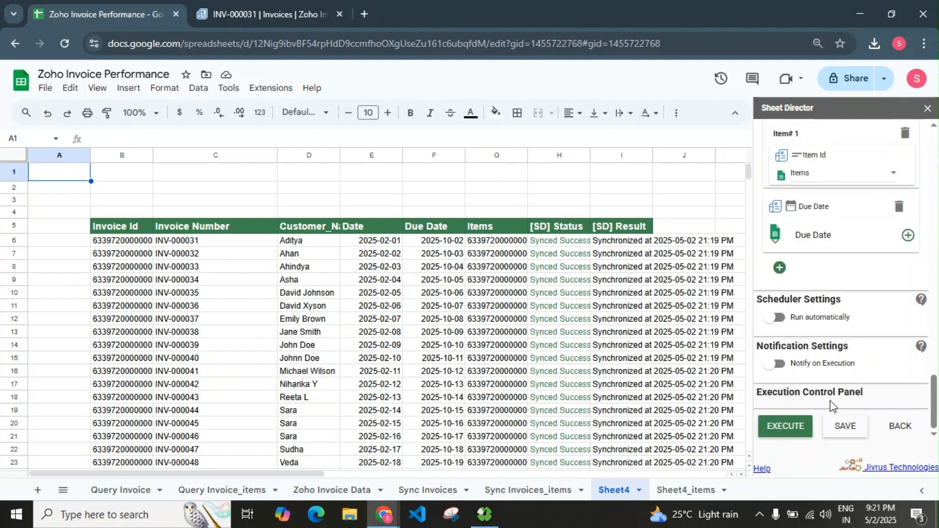
pyautogui.scroll(10, 830, 401)
pyautogui.scroll(10, 830, 401)
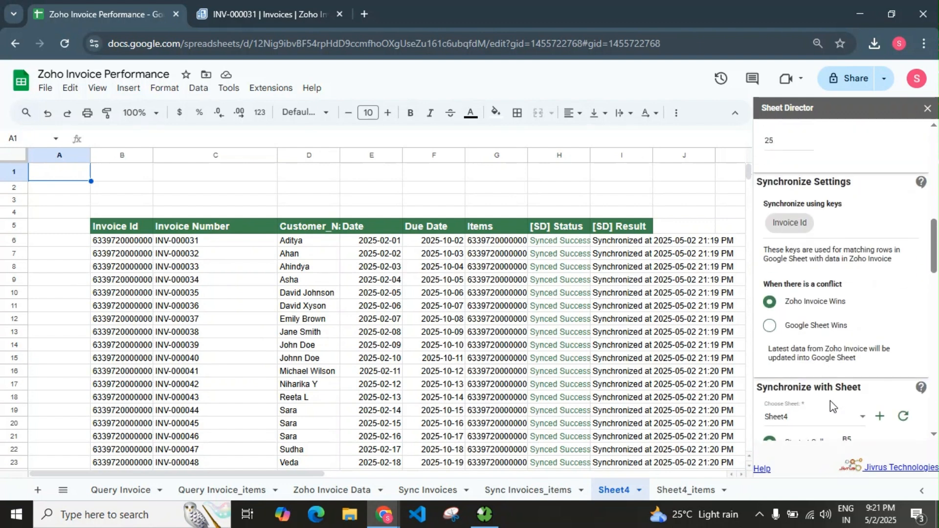
pyautogui.scroll(3, 830, 401)
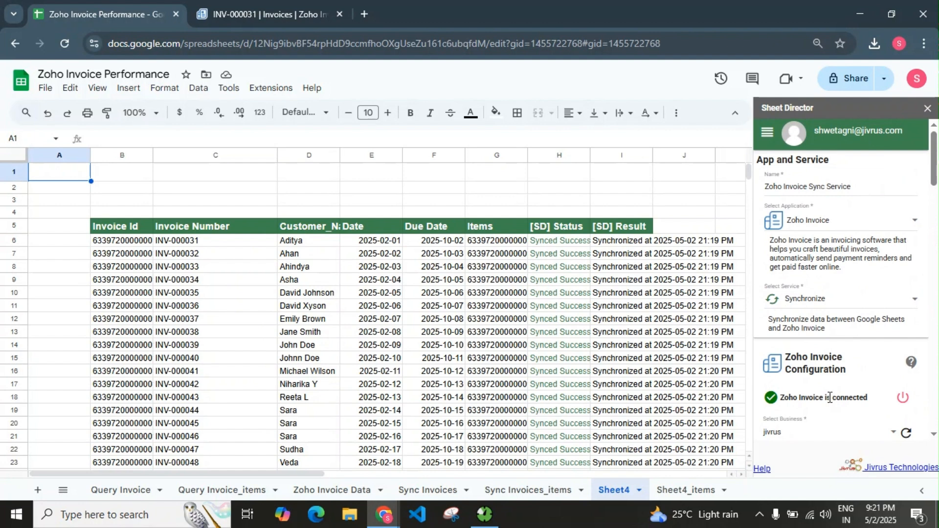
pyautogui.moveTo(300, 475); pyautogui.dragTo(304, 491)
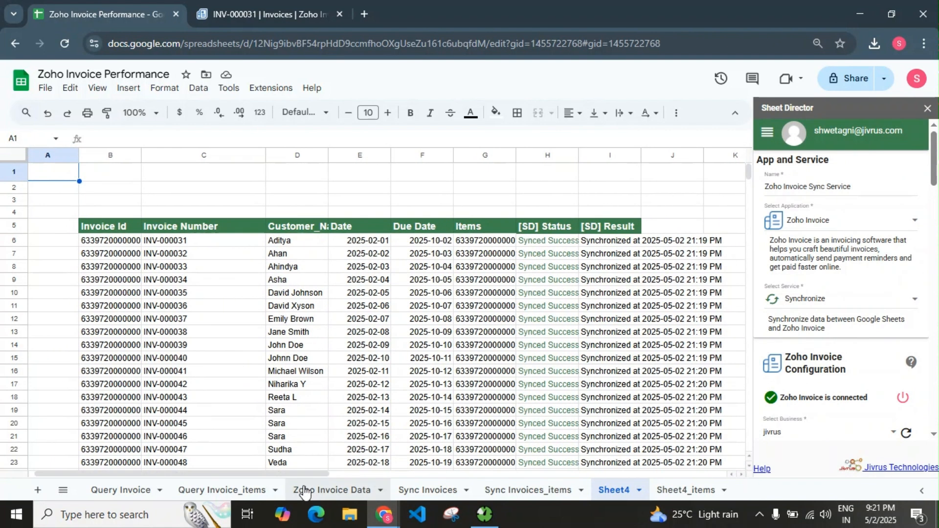